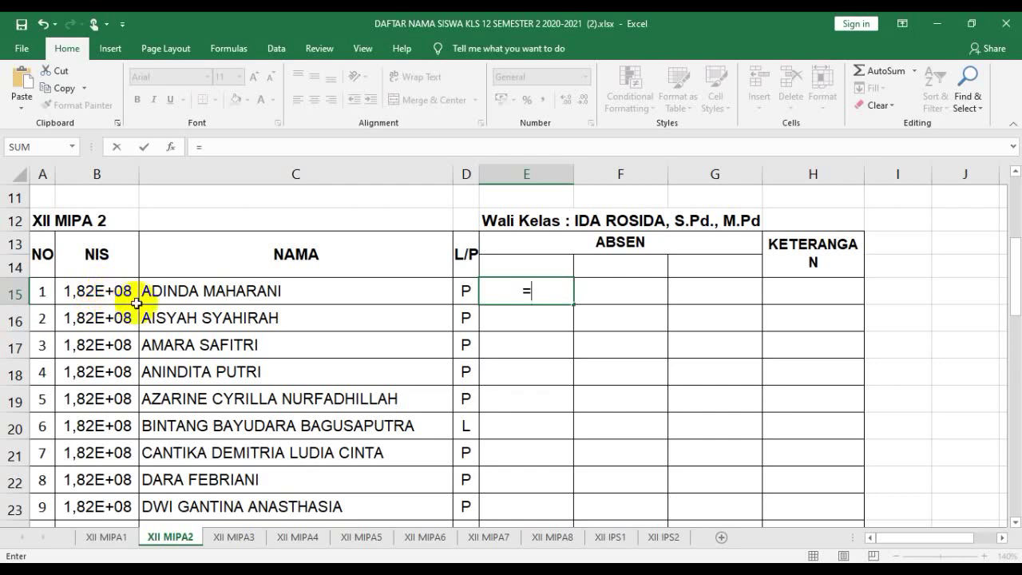
Reference B15 in cell E15 and enter the formula =E15&"|"&B16 in E16 to join the NIS numbers.
click(107, 290)
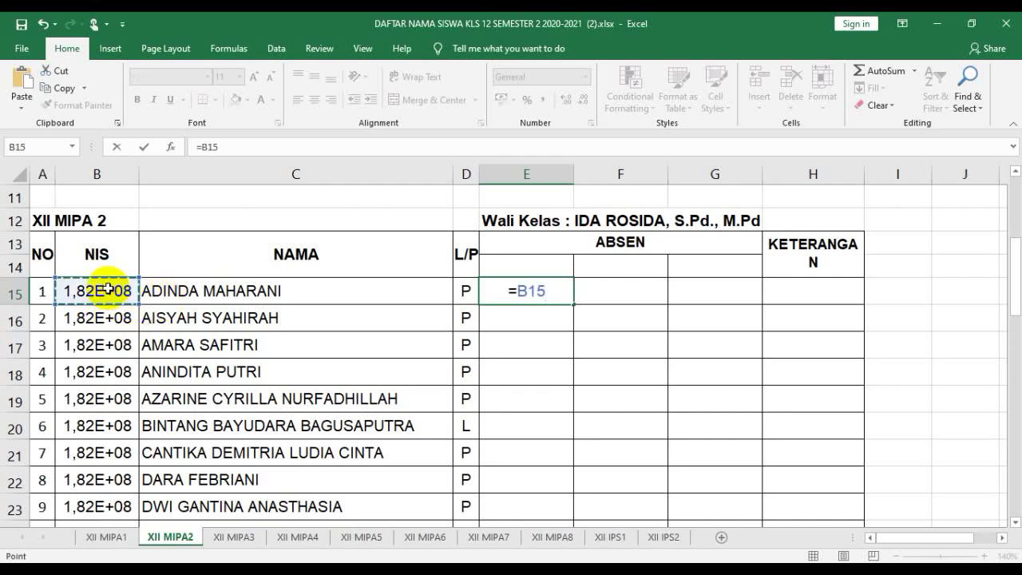
key(Return)
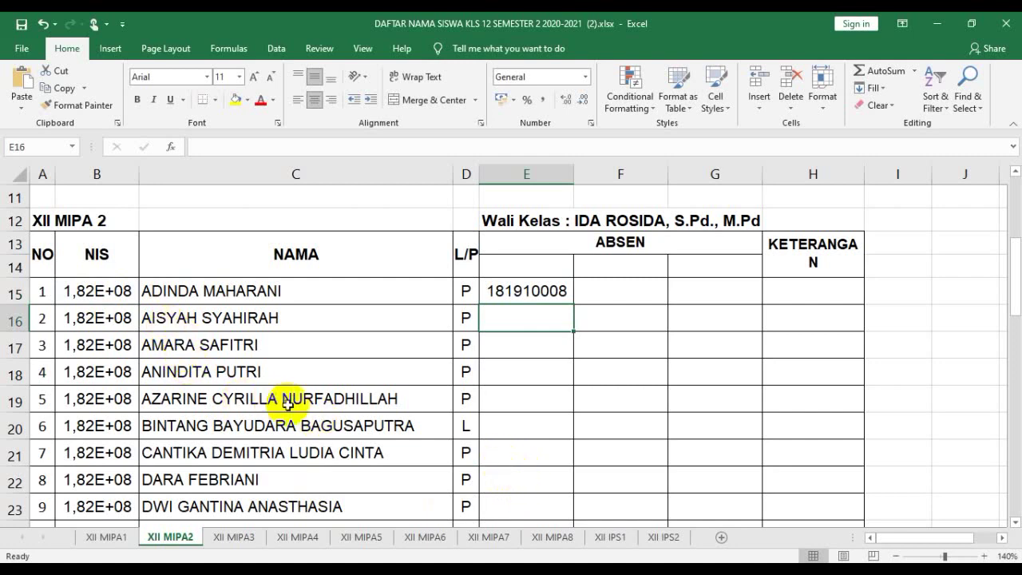
text(=)
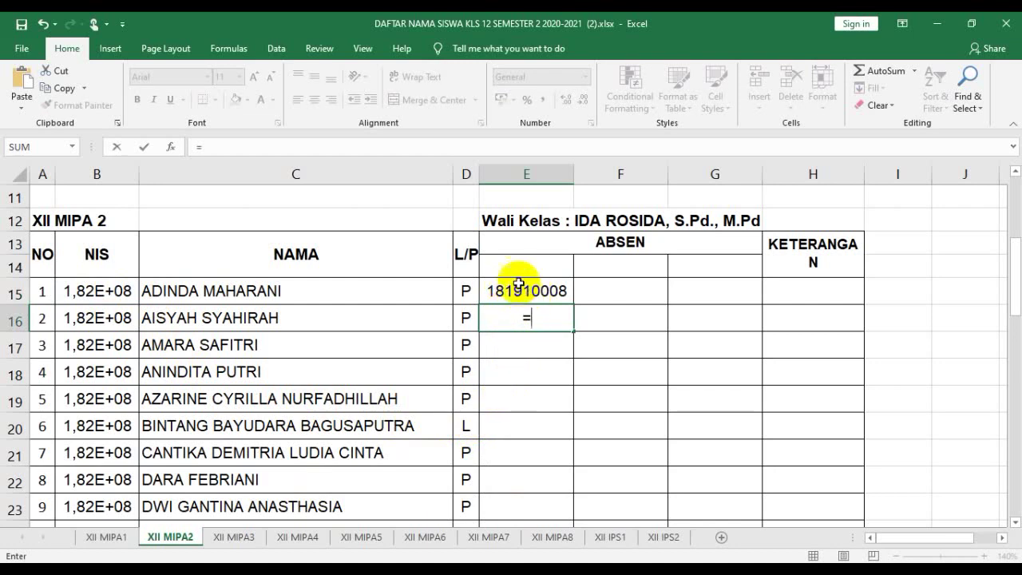
click(516, 289)
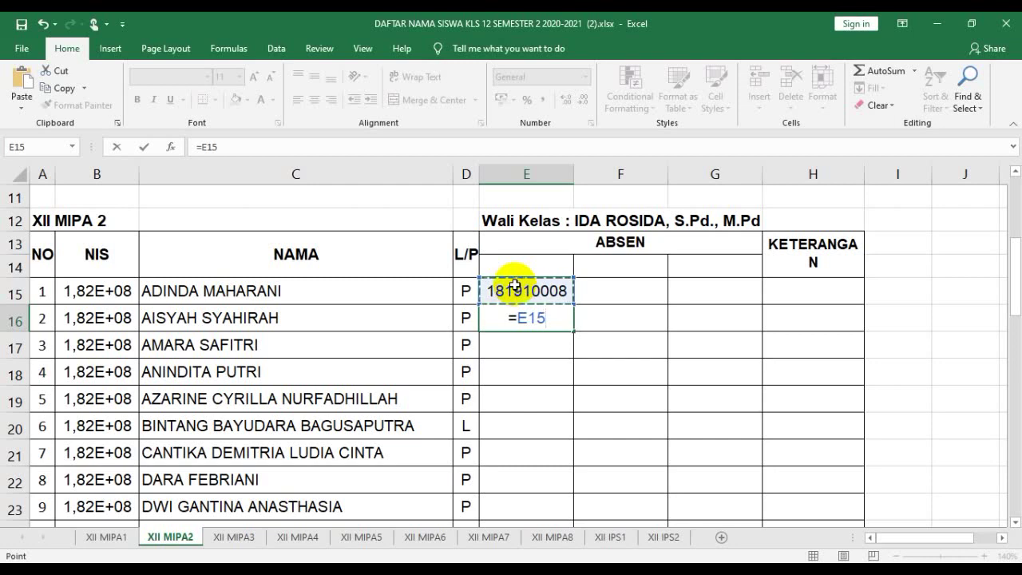
text(&)
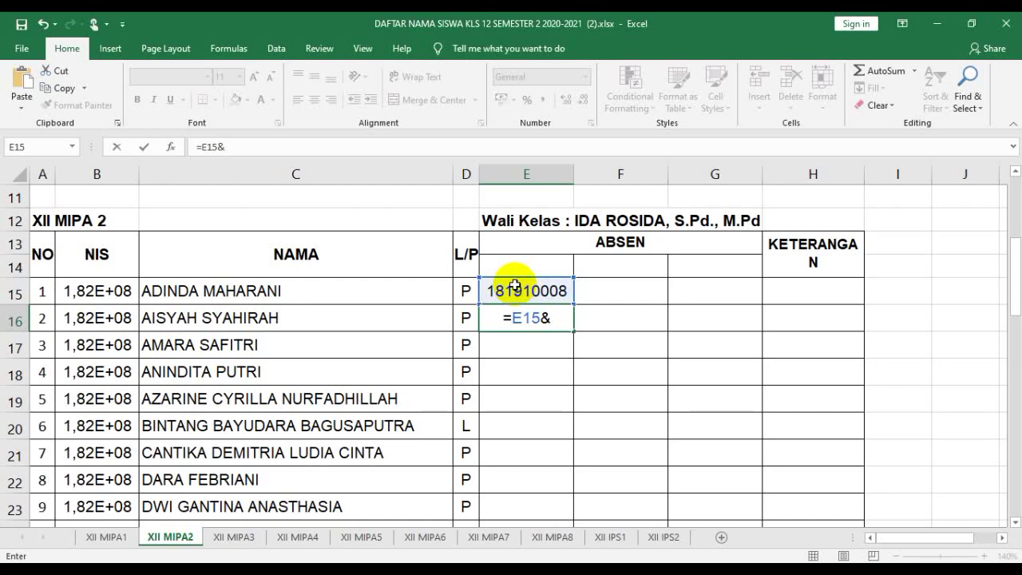
text(")
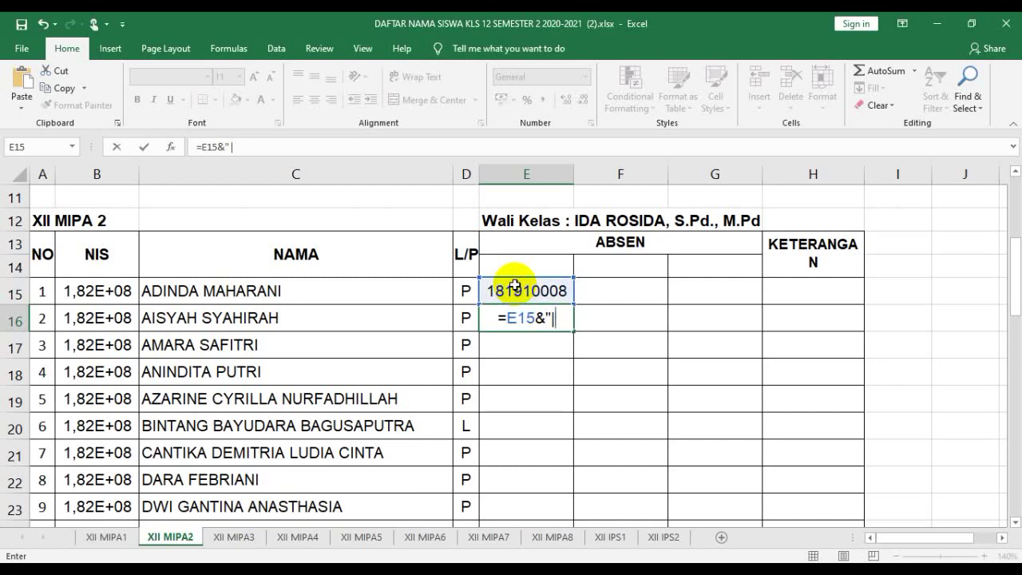
text(|"&)
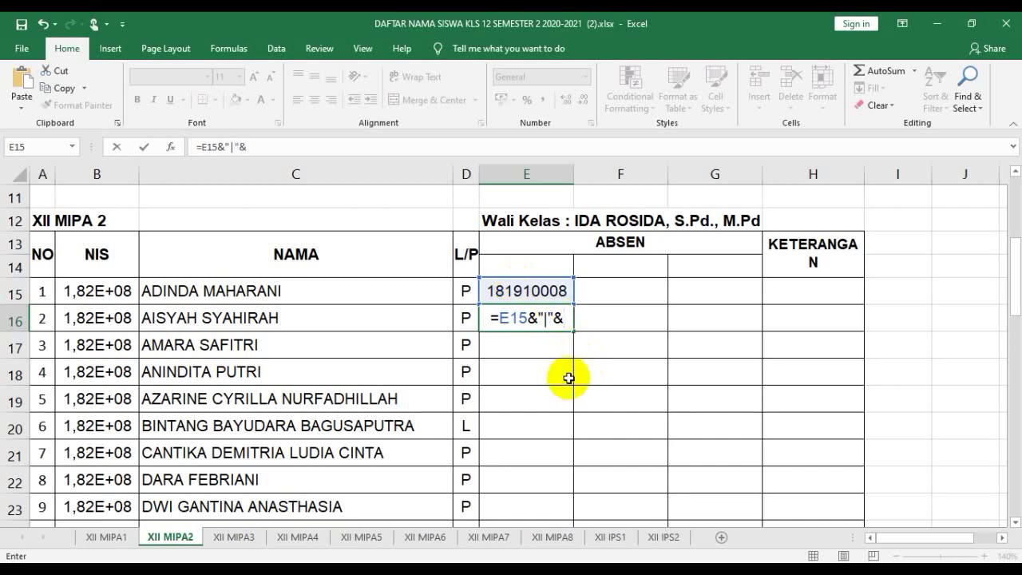
click(102, 321)
key(Return)
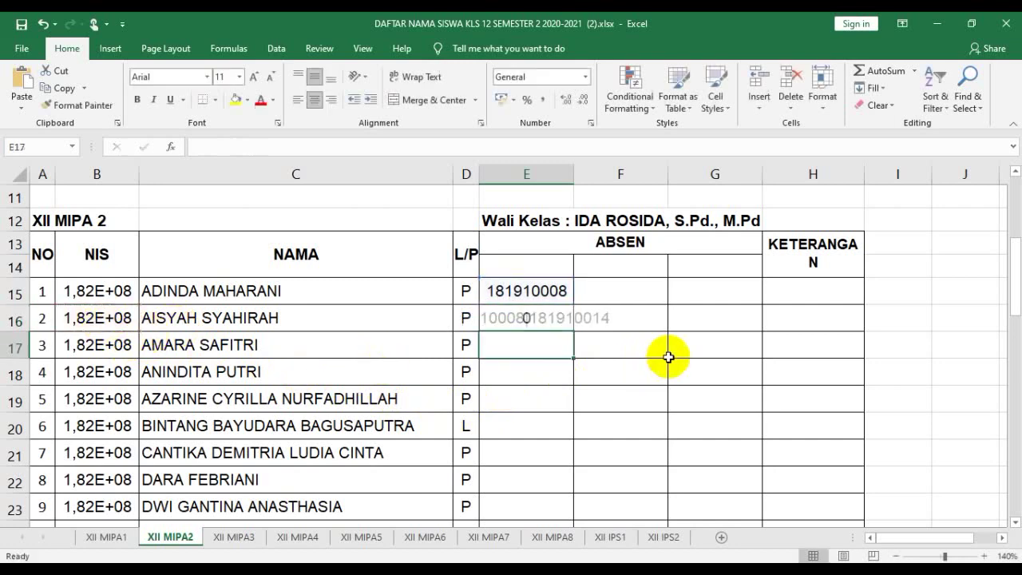
Copy the joining formula from E16 into E17:E50, down to the last student row.
click(541, 363)
scroll(541, 363, down, 1)
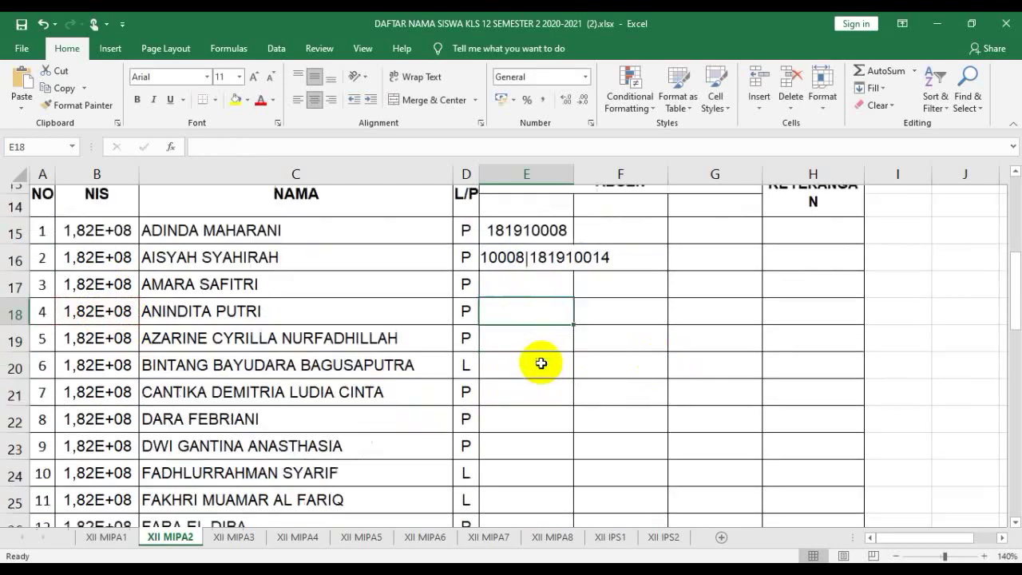
click(533, 257)
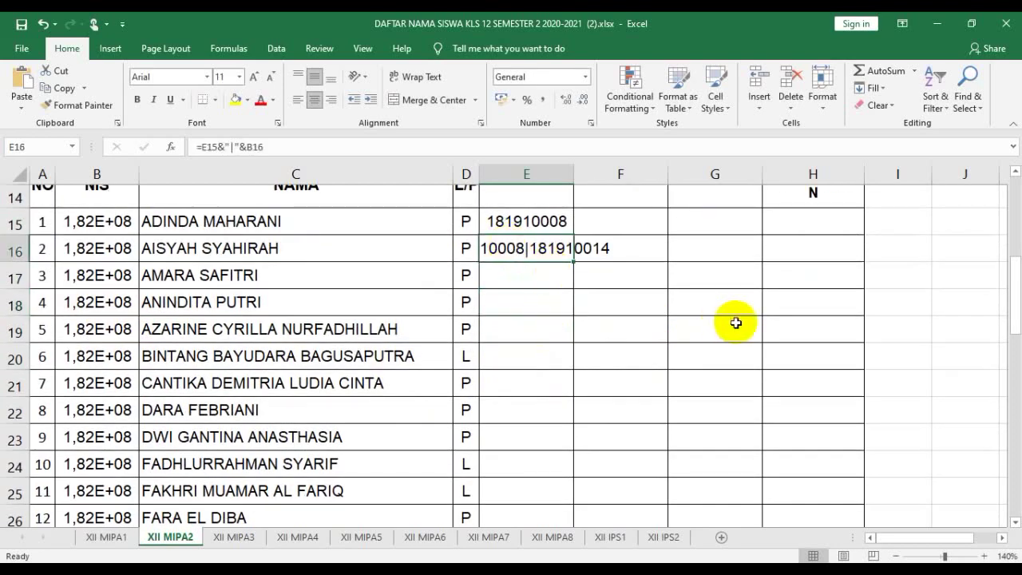
right_click(526, 249)
click(549, 200)
drag(532, 272, 526, 463)
right_click(526, 464)
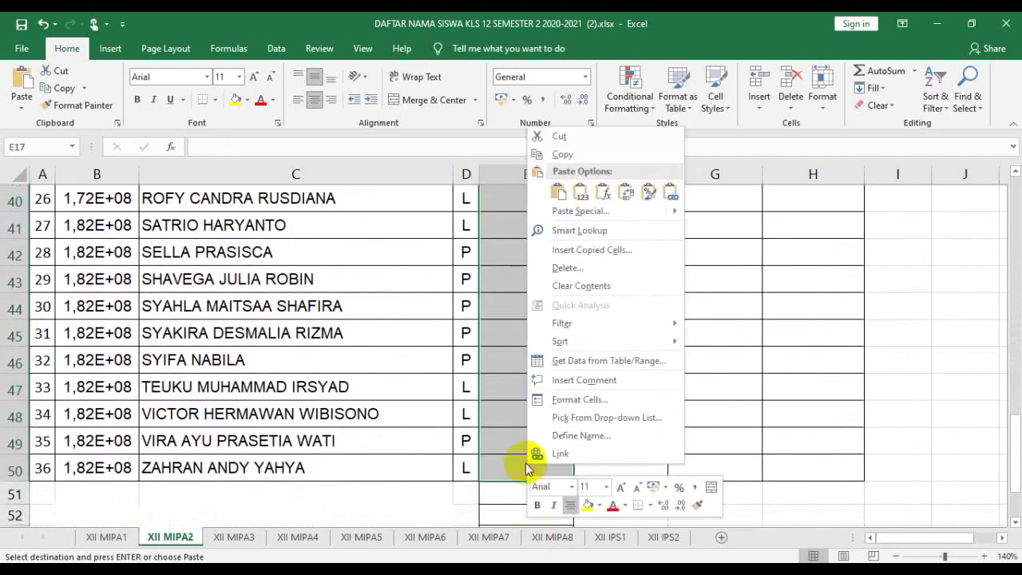
click(566, 194)
scroll(718, 402, down, 11)
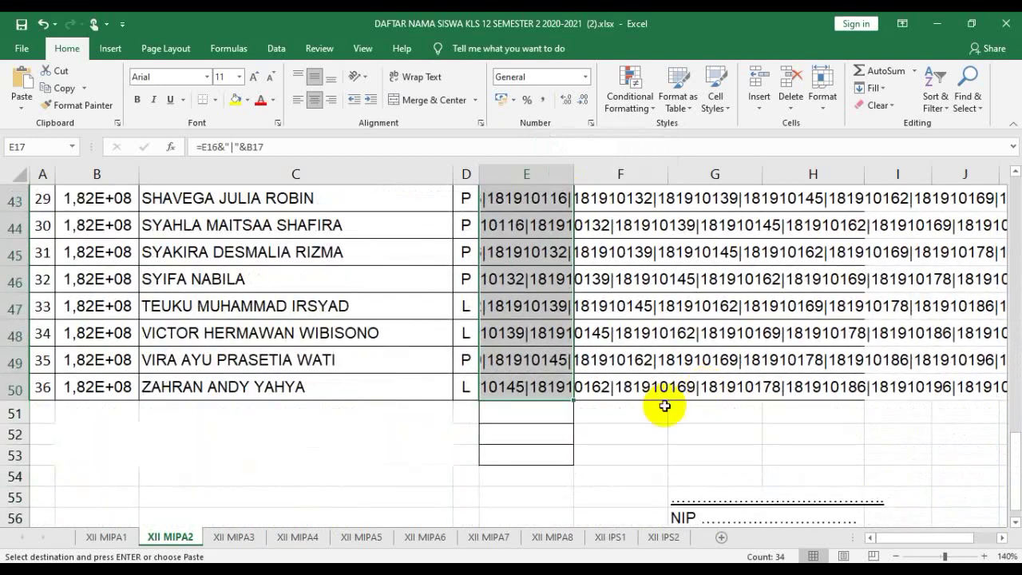
click(596, 451)
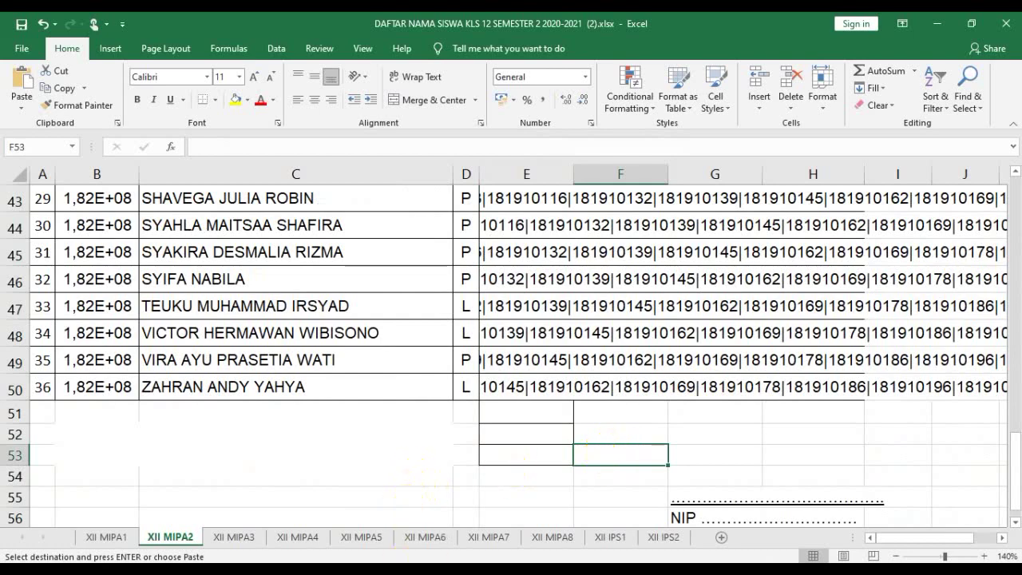
Switch to Google Drive in the browser and create a new Google Form in the KBM TP 2020_2021 folder.
key(alt+Tab)
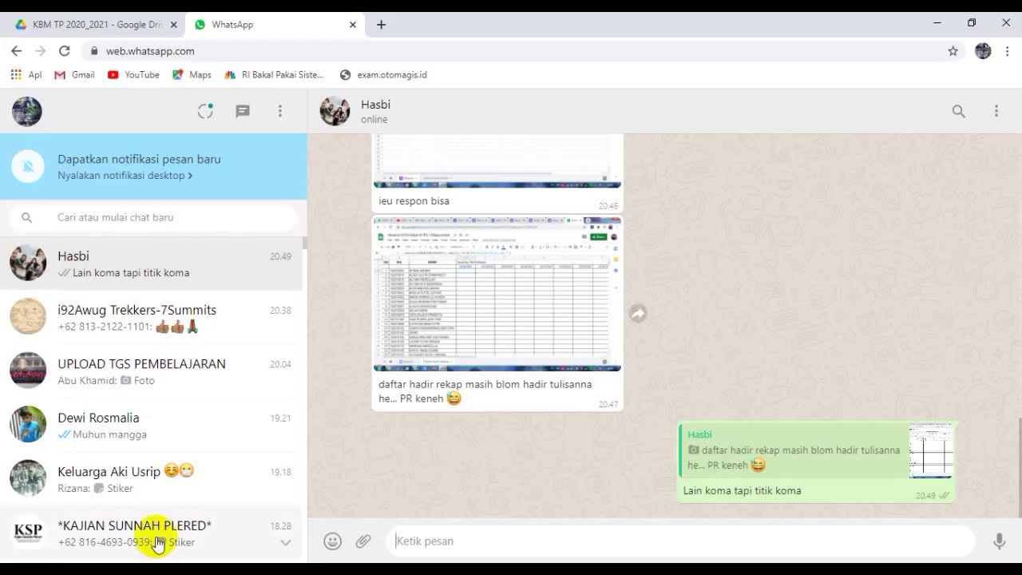
click(160, 22)
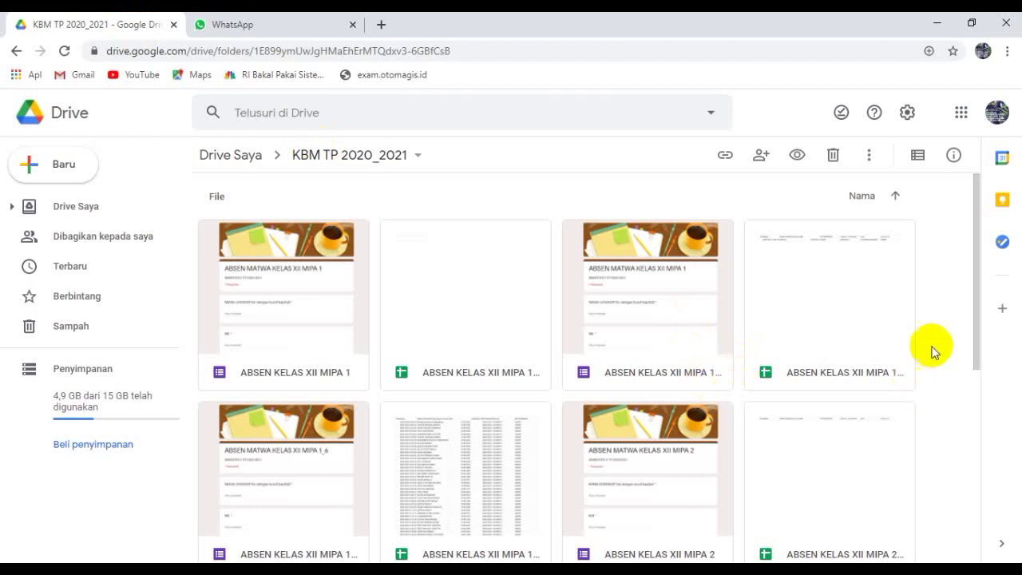
click(64, 166)
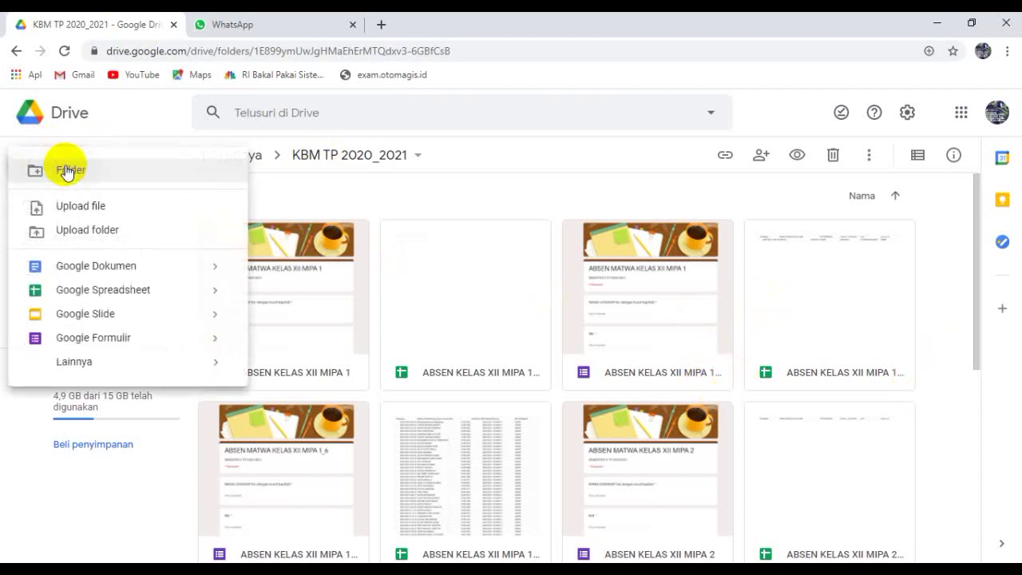
click(88, 340)
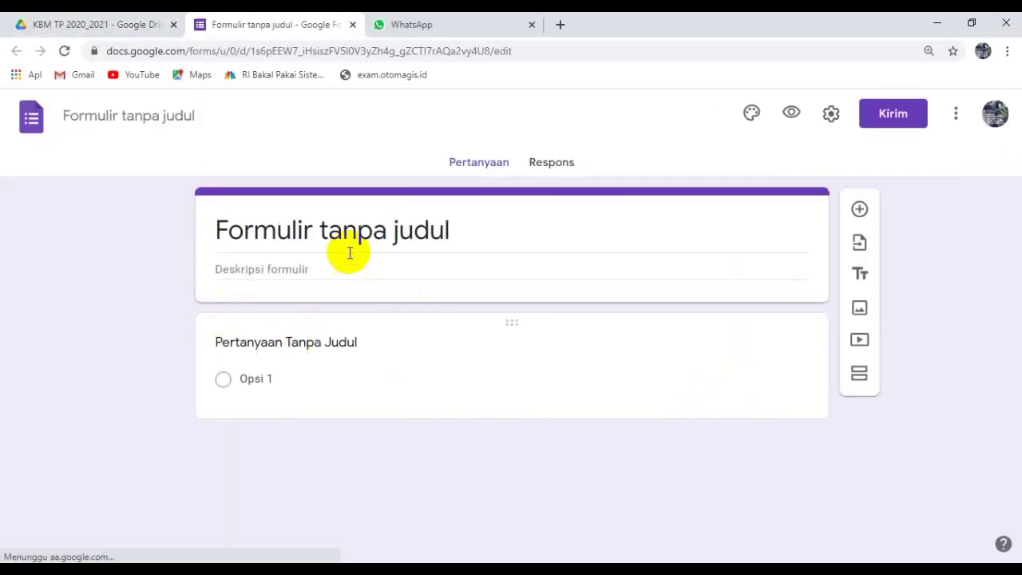
Title the form "ABSENSI XII MIPA 2" and give the form file the same name.
click(326, 231)
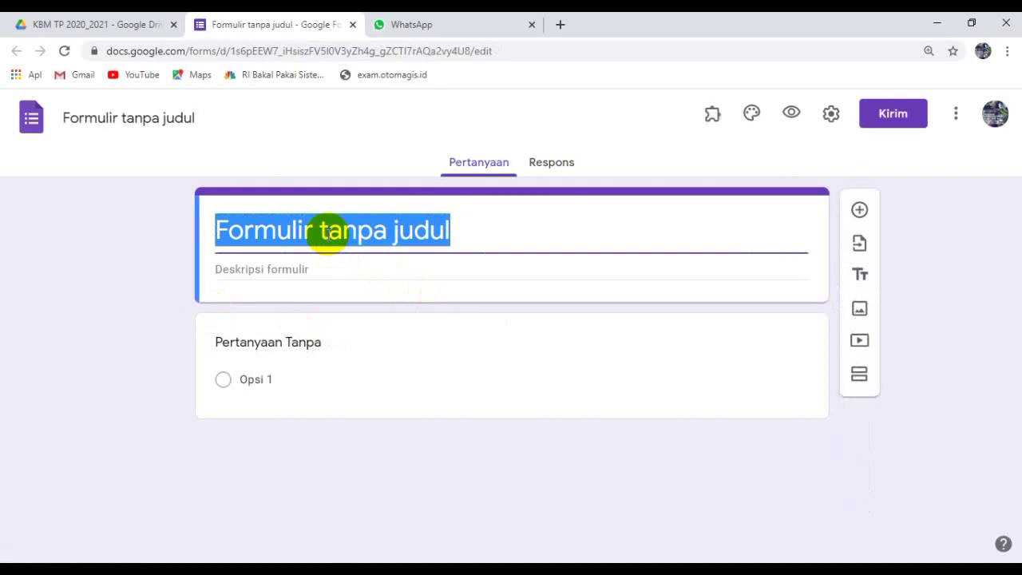
text(AB)
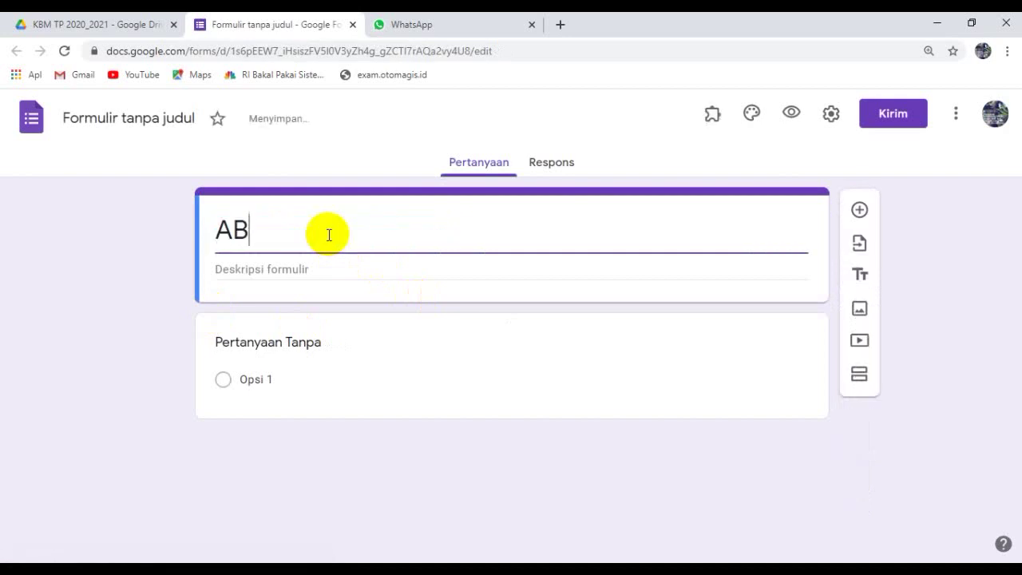
text(SENSI)
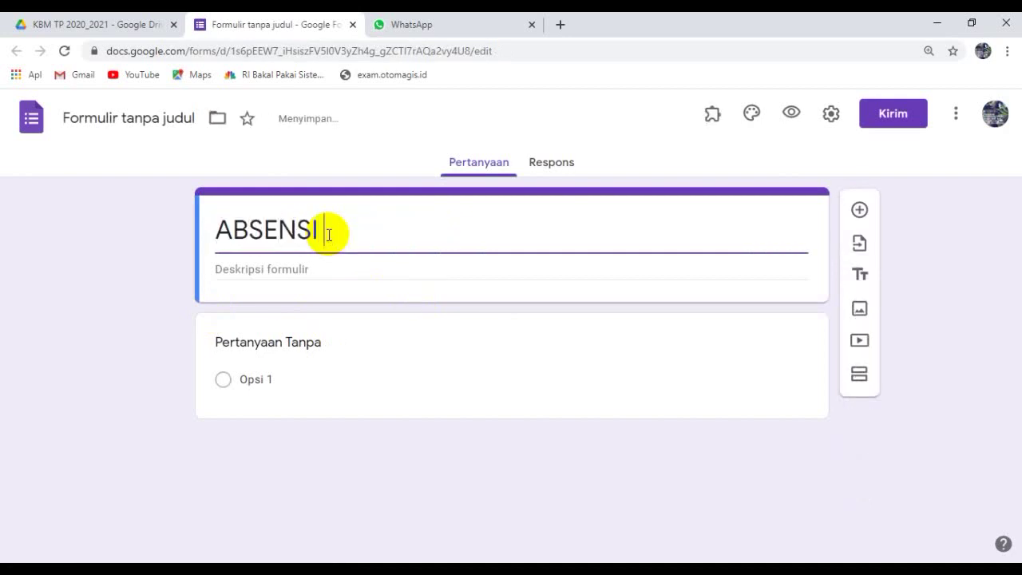
text( XII MIPA 2)
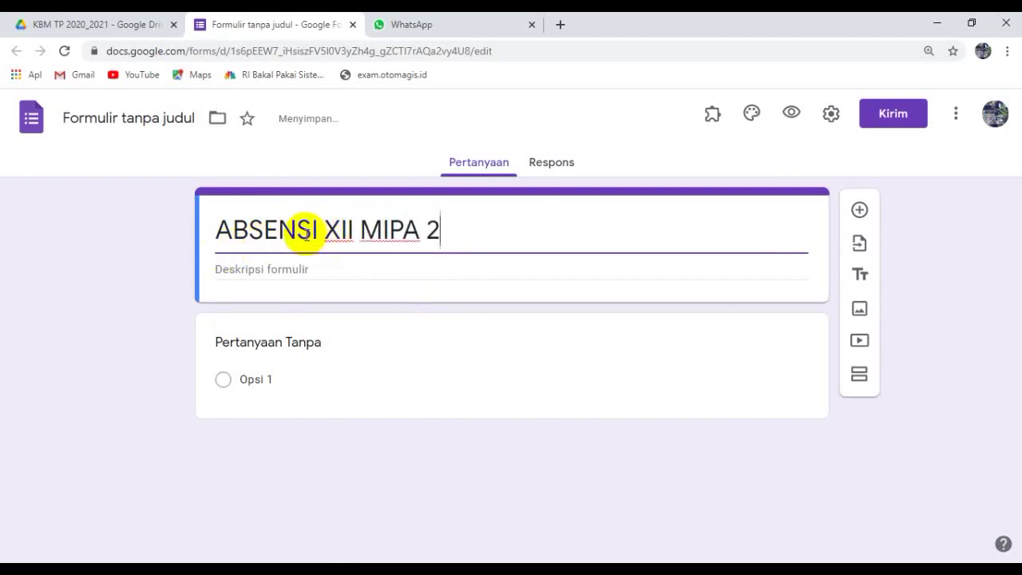
click(104, 117)
click(159, 116)
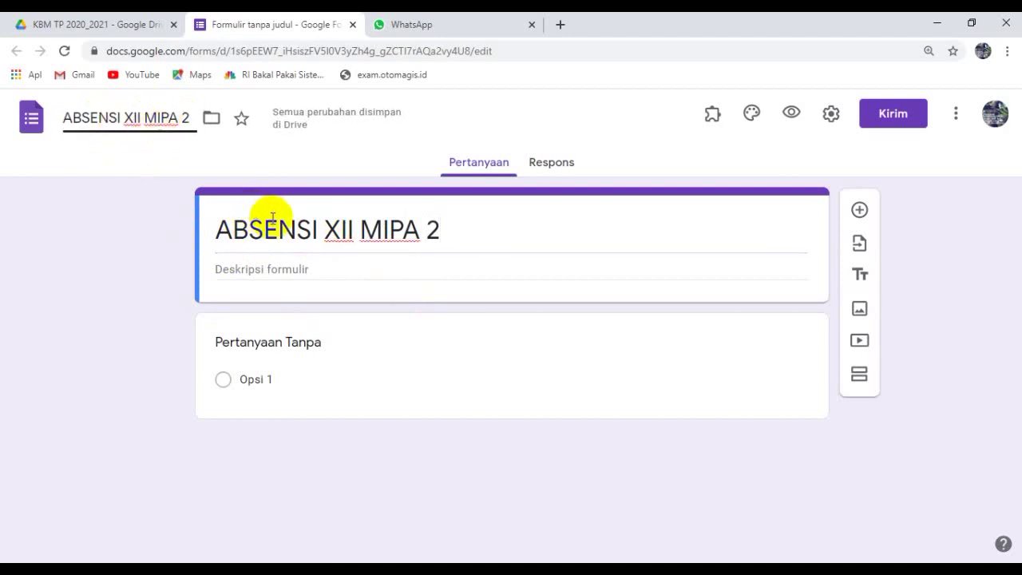
Name the first question "NAMA SISWA" and add a second short-answer question named "NIS".
click(315, 346)
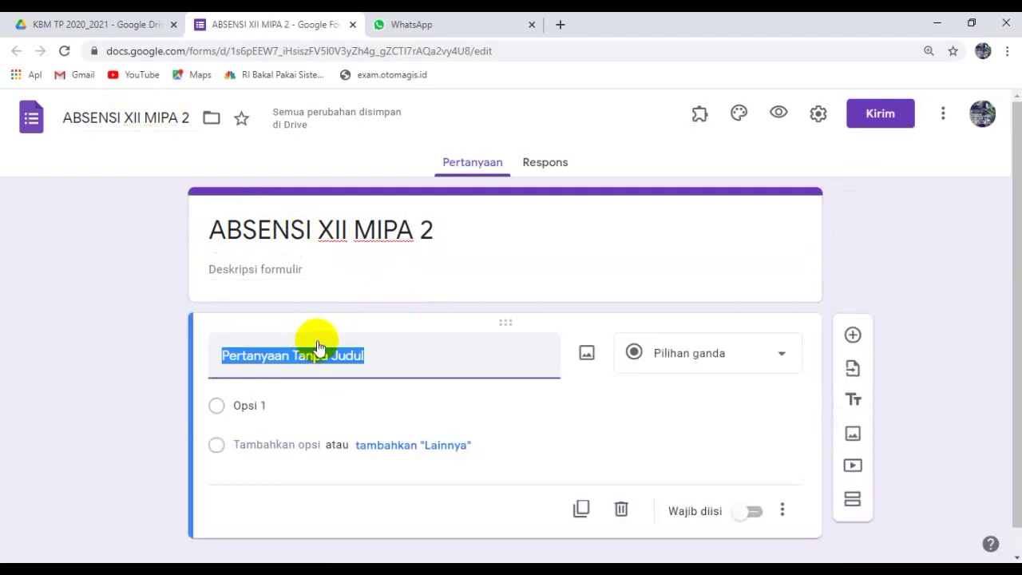
text(NAMA SISWA)
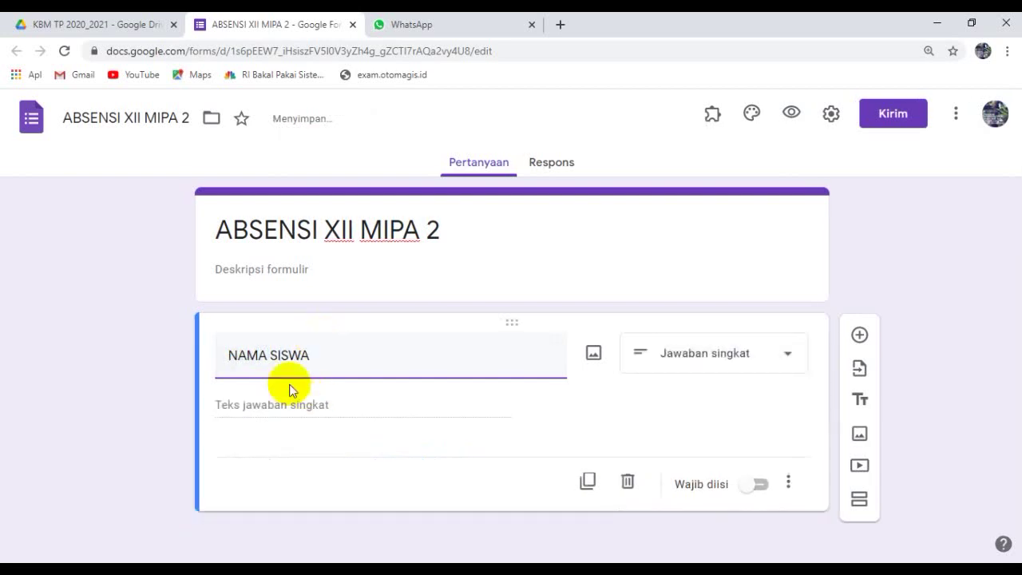
click(858, 339)
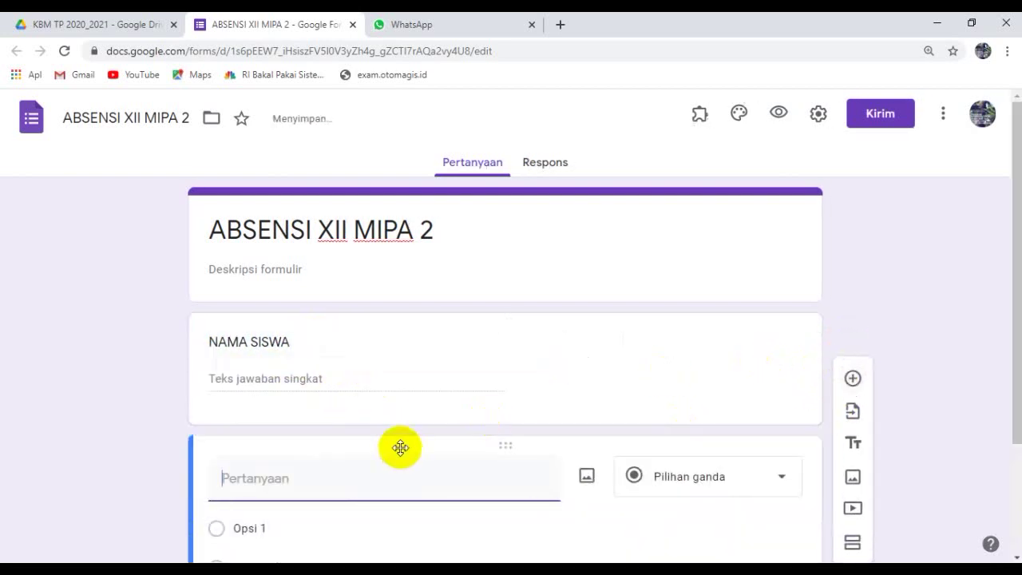
text(NIS)
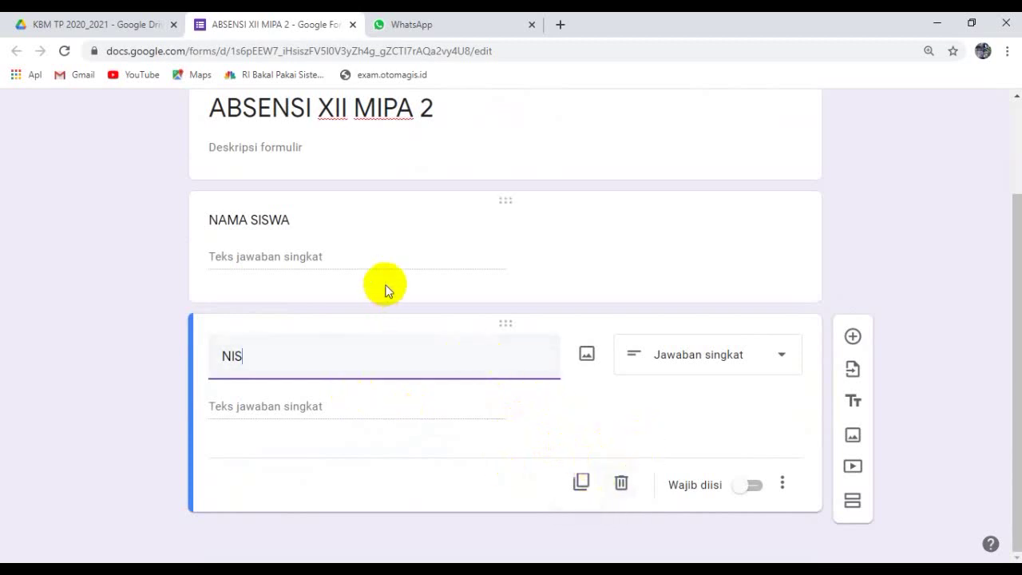
Make both the NAMA SISWA and NIS questions required.
click(371, 249)
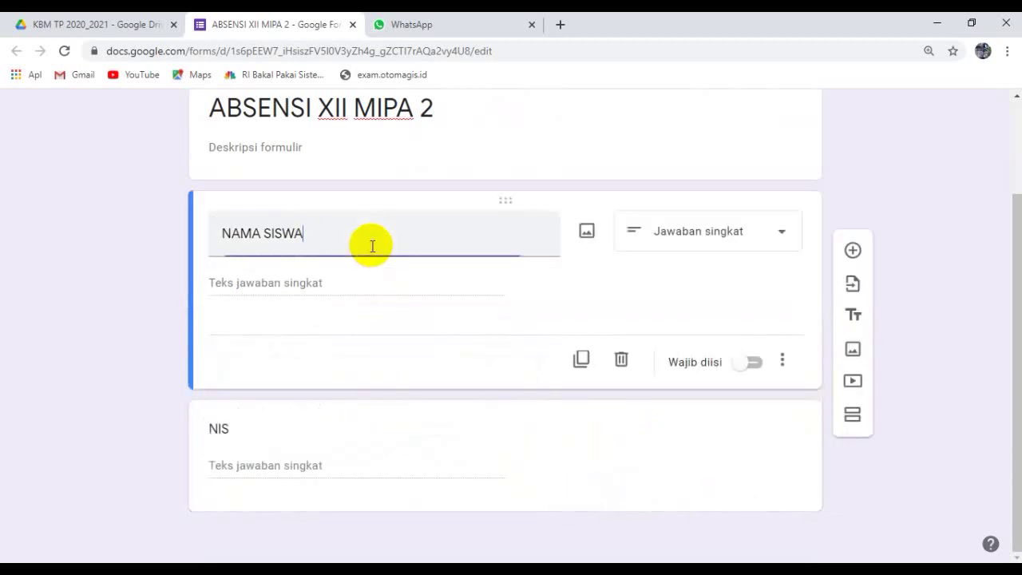
click(754, 364)
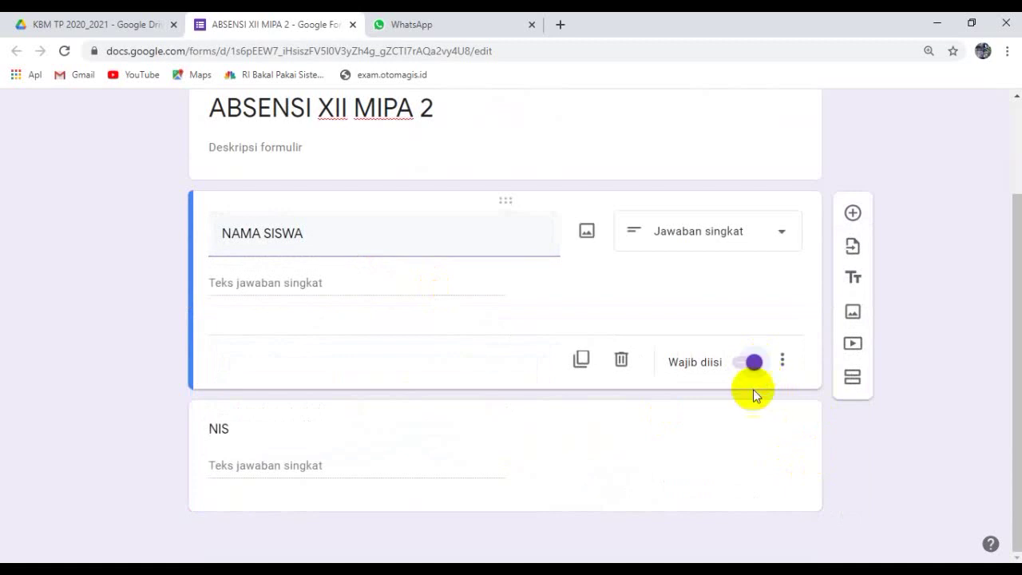
click(329, 460)
click(755, 489)
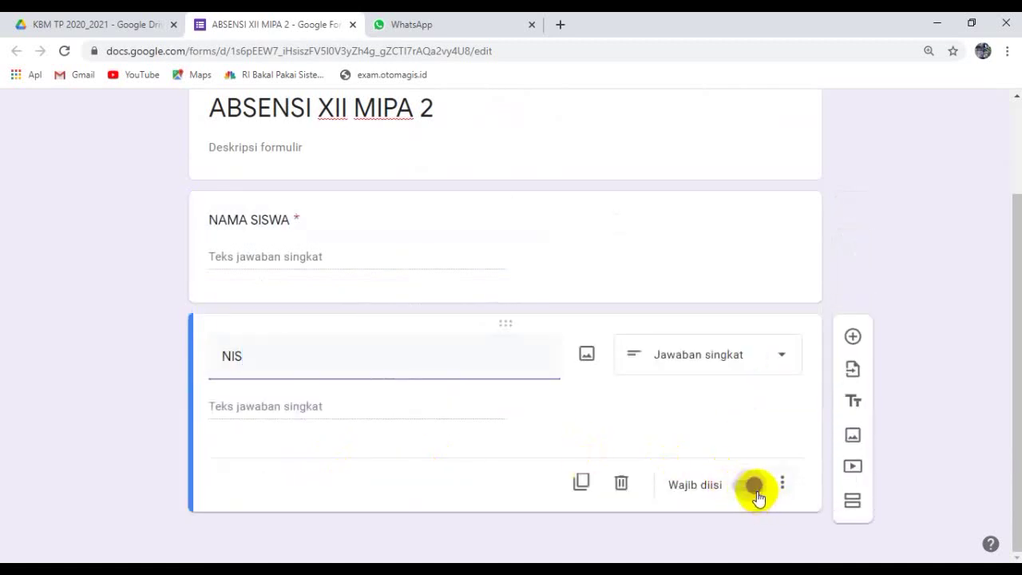
Add response validation to the NIS question using a regular expression (Ekspresi reguler) with the Kecocokan condition.
click(782, 484)
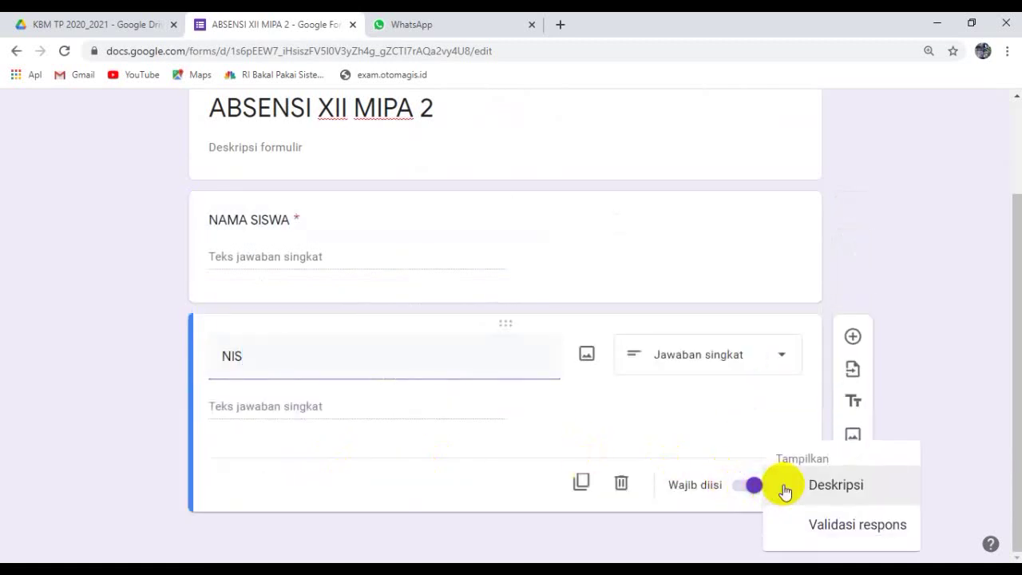
click(838, 533)
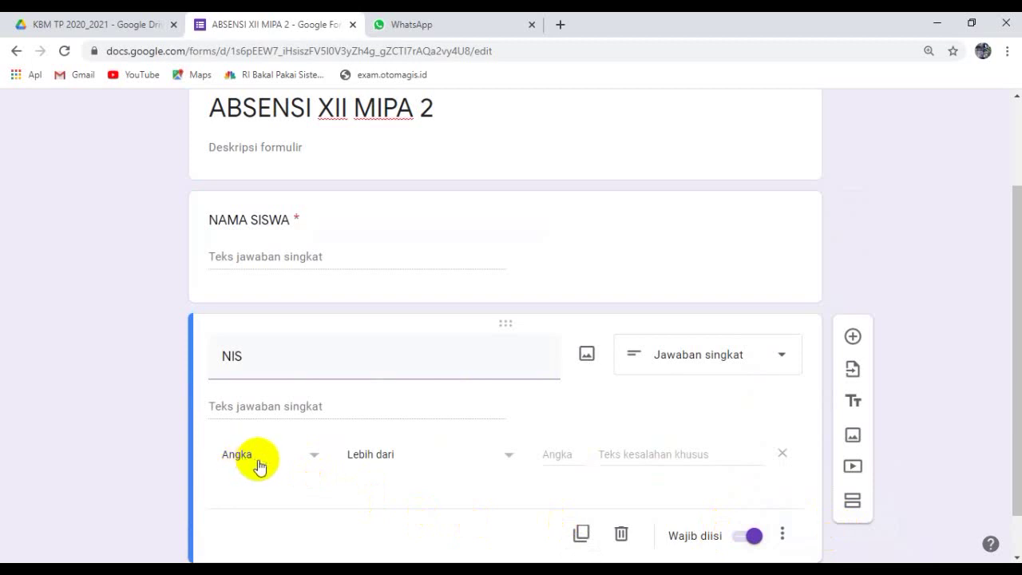
click(315, 461)
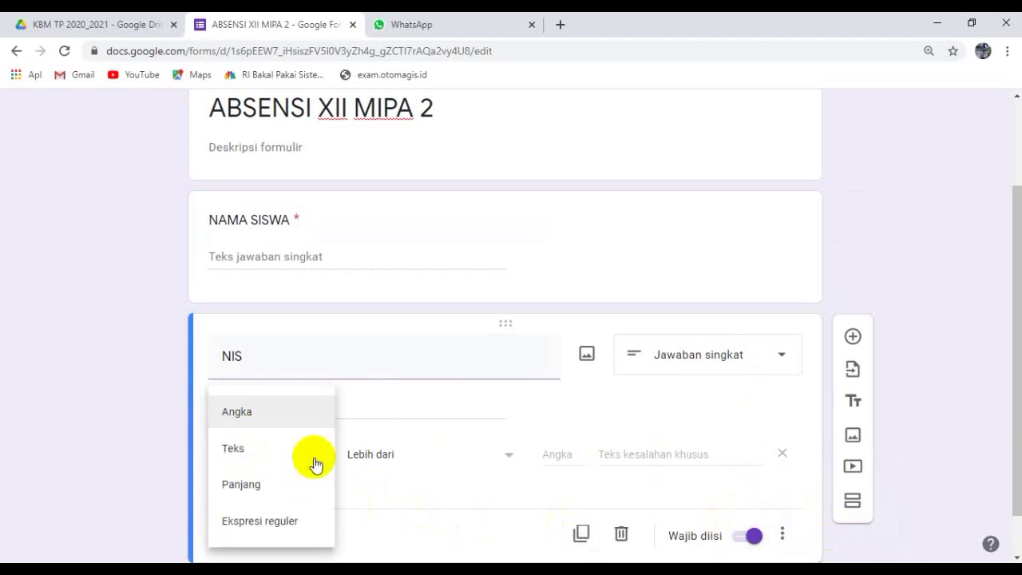
click(249, 530)
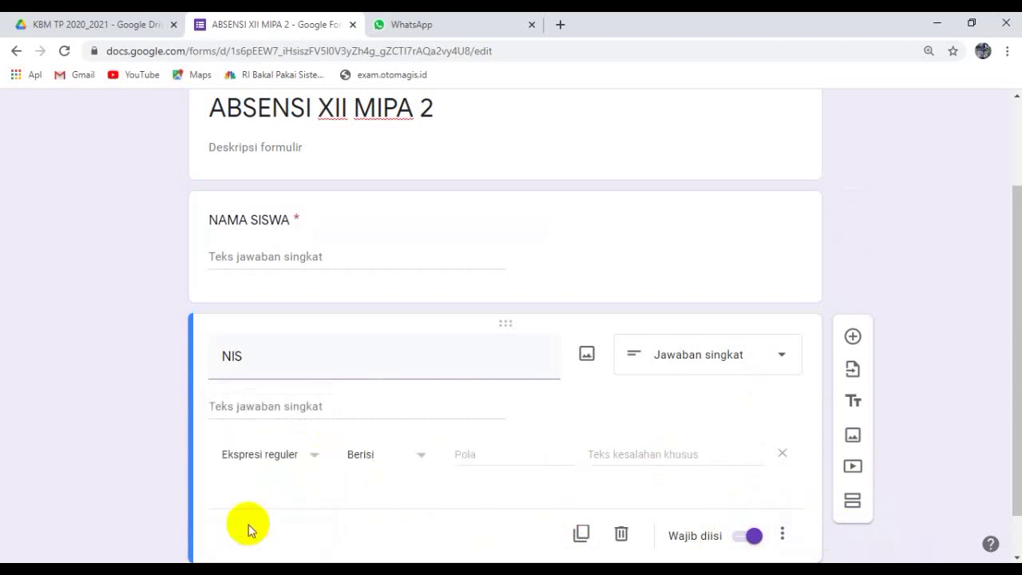
click(421, 461)
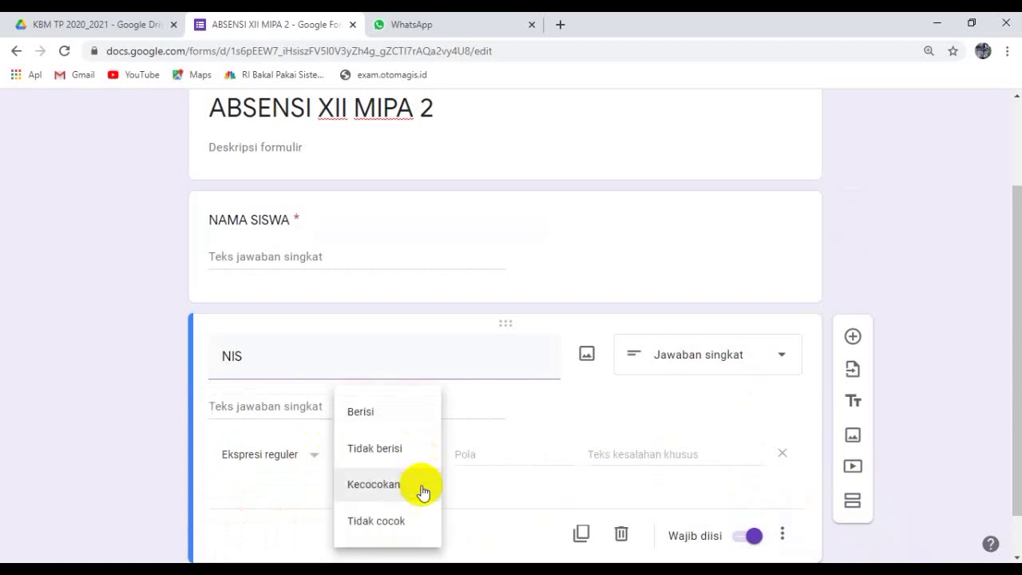
click(372, 486)
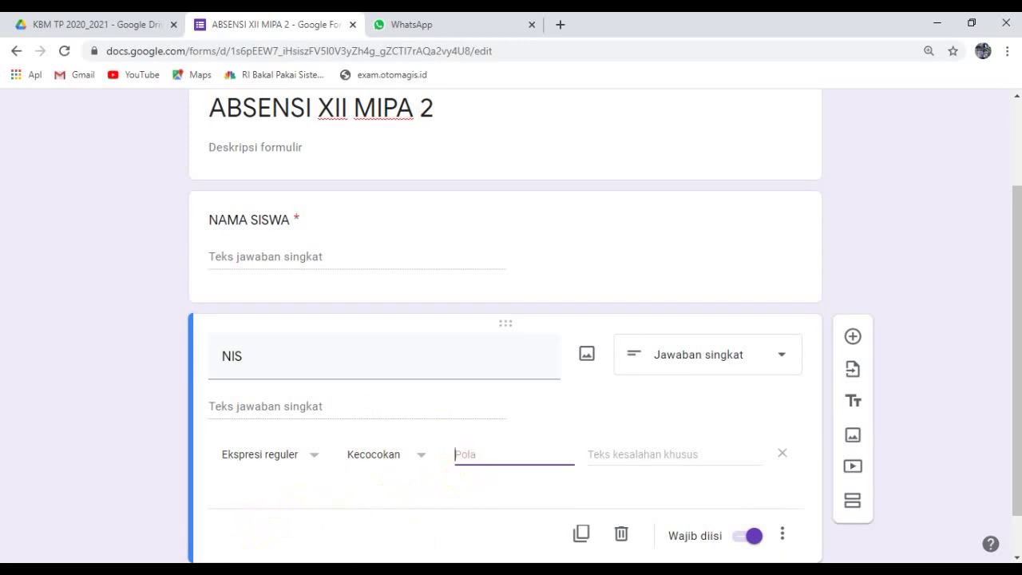
Copy the pipe-joined NIS list from cell E50 in Excel and paste it as the NIS question's validation pattern in Google Forms.
click(208, 511)
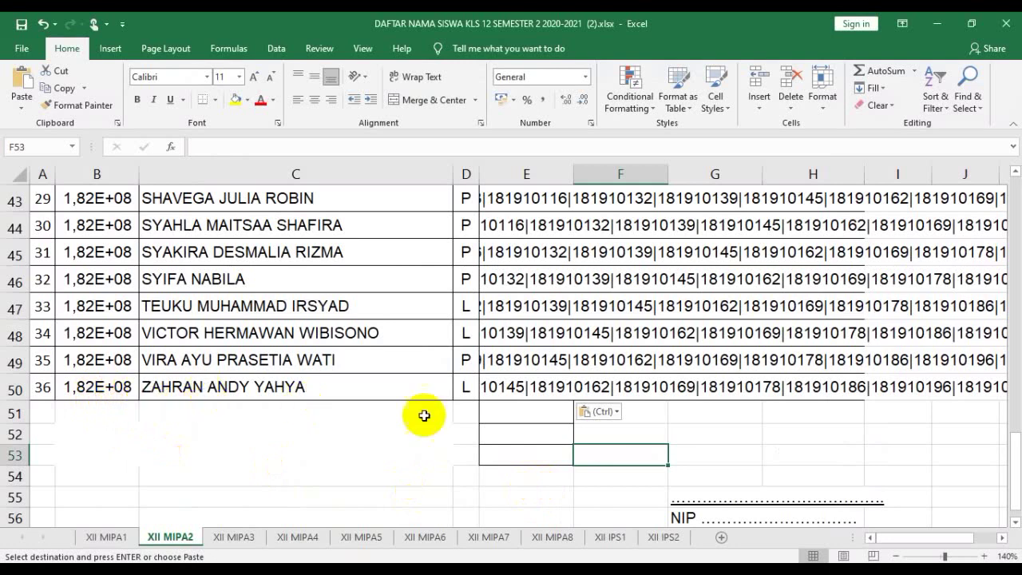
click(520, 388)
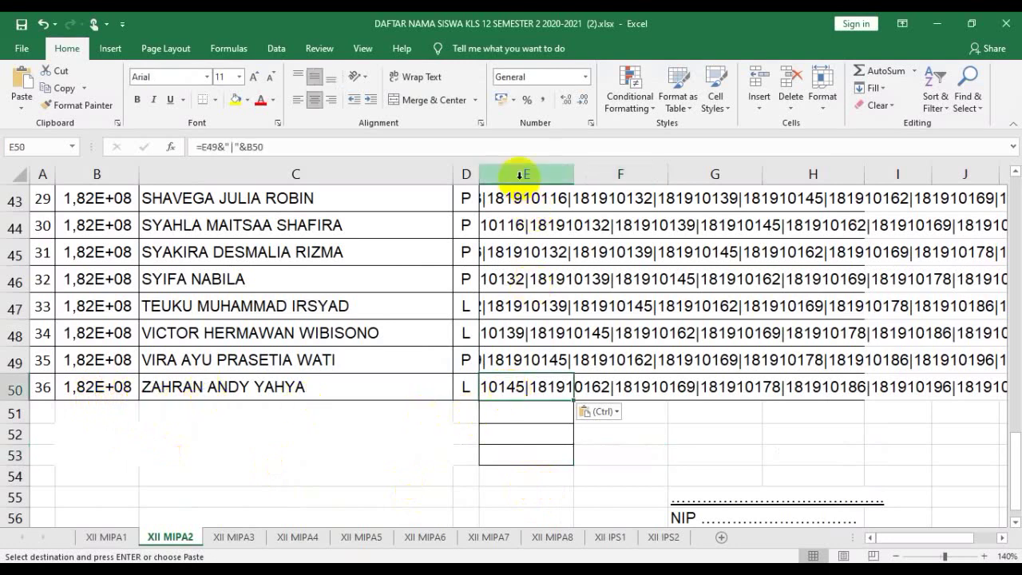
right_click(511, 387)
click(547, 76)
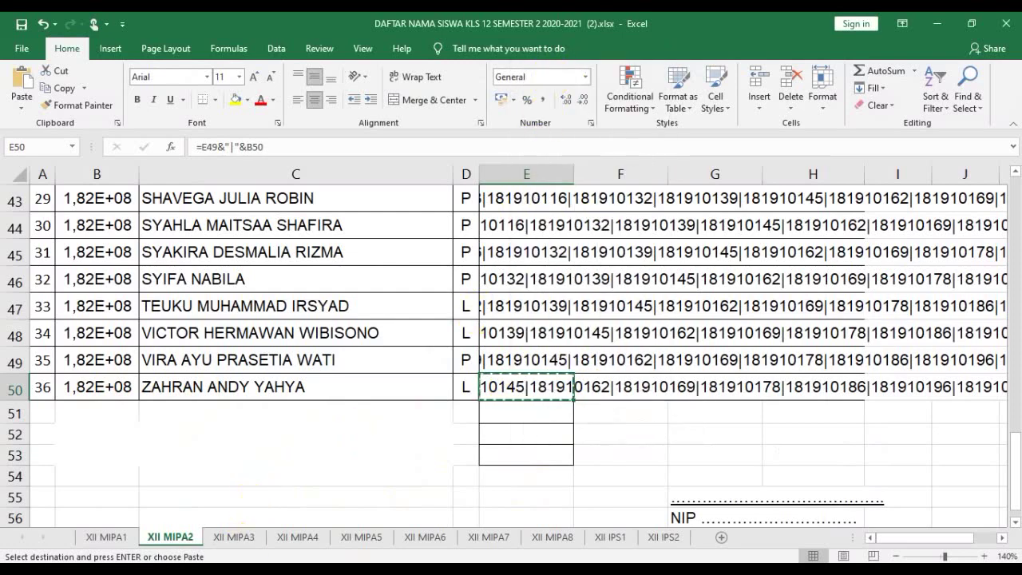
key(alt+Tab)
right_click(467, 458)
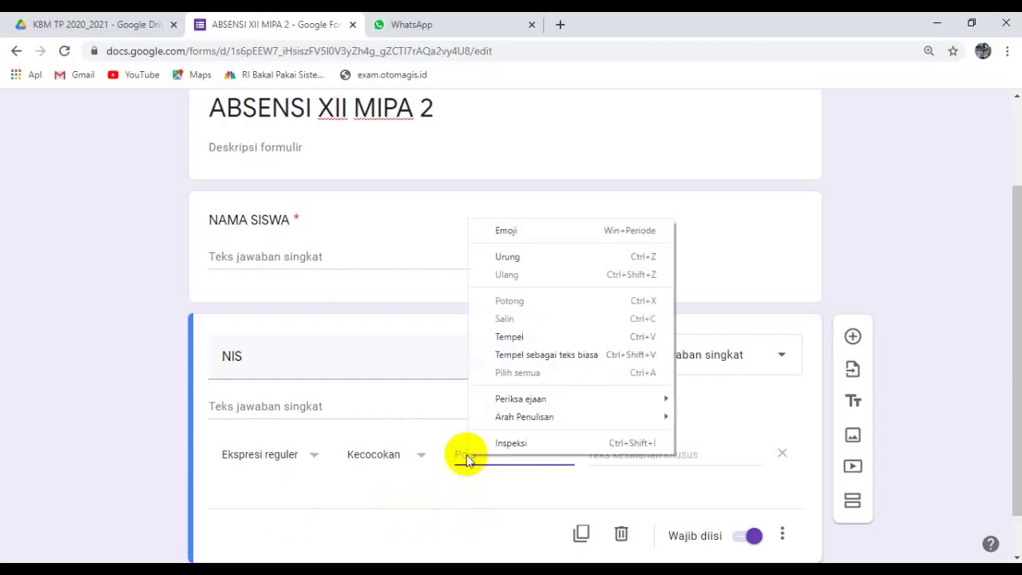
click(508, 336)
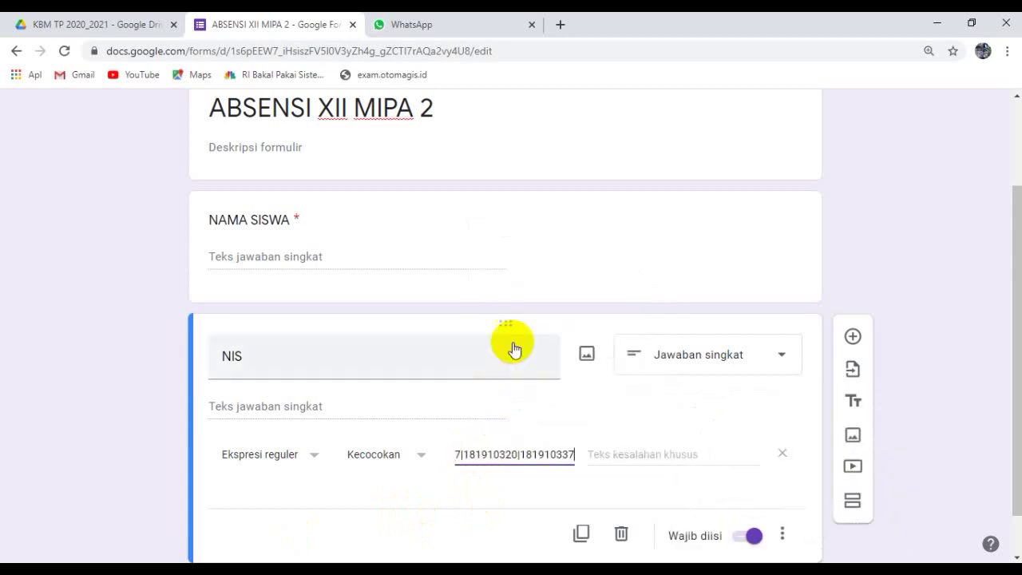
Set the NIS validation's custom error text to "NIS anda salah, silahkan coba lagi".
click(606, 455)
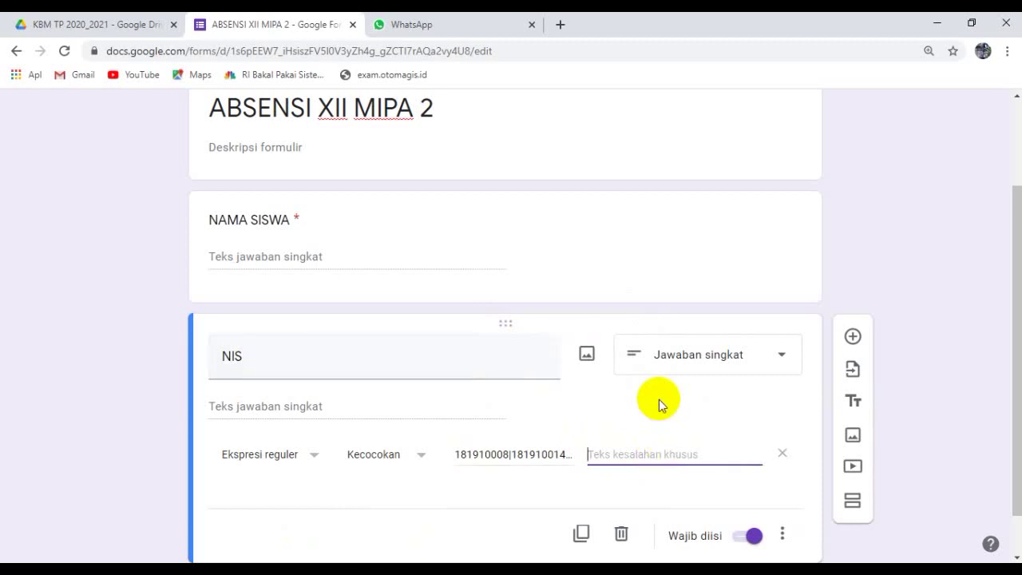
text(NIS )
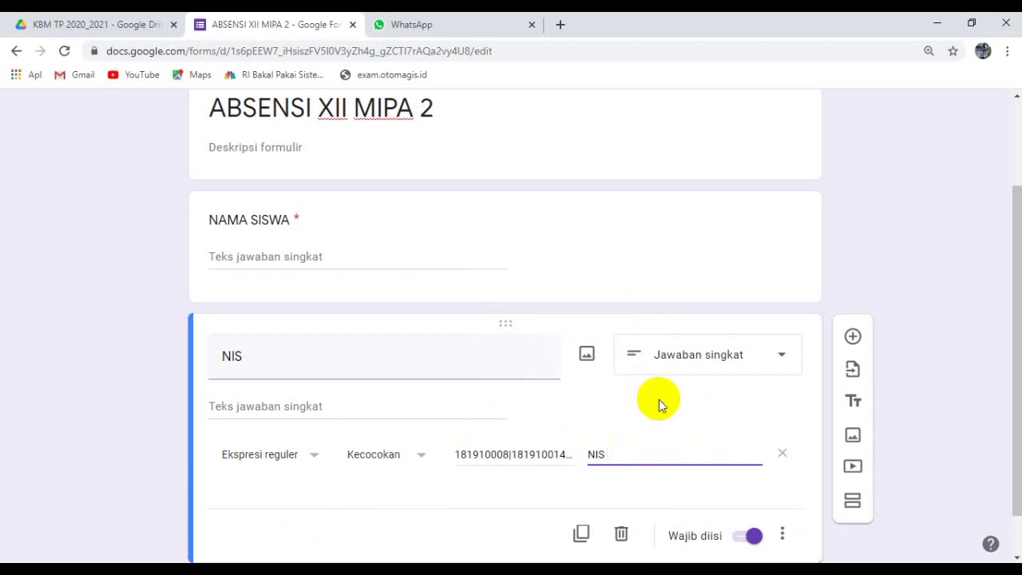
text(ada)
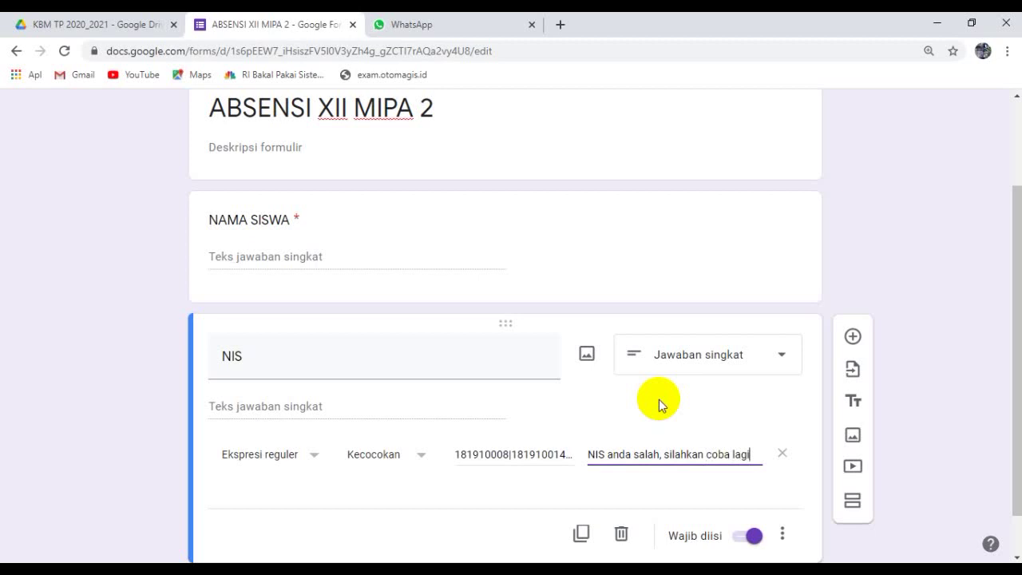
Add a third question below NIS and name it "KETERANGAN KEHADIRAN".
scroll(694, 435, down, 1)
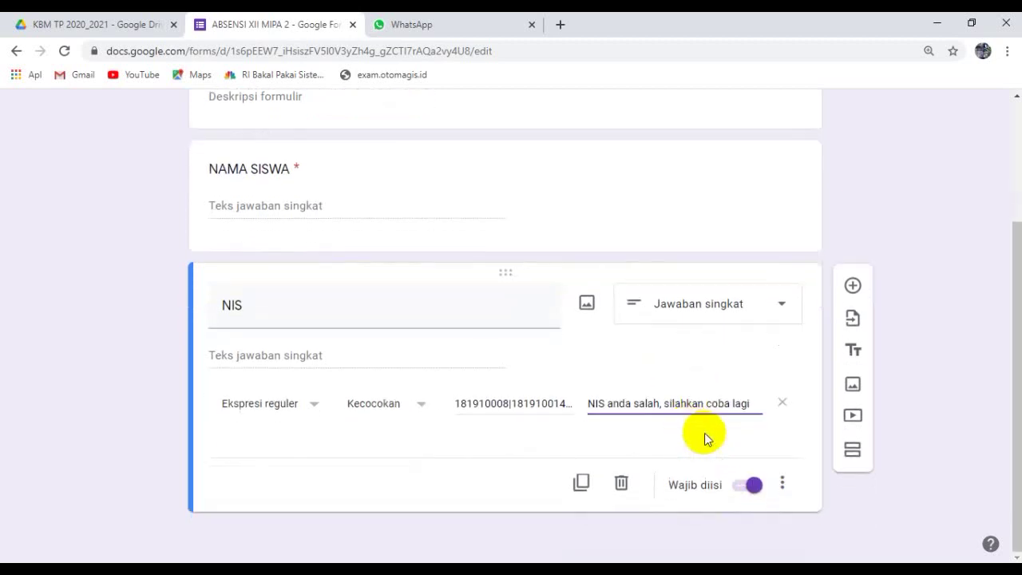
click(853, 285)
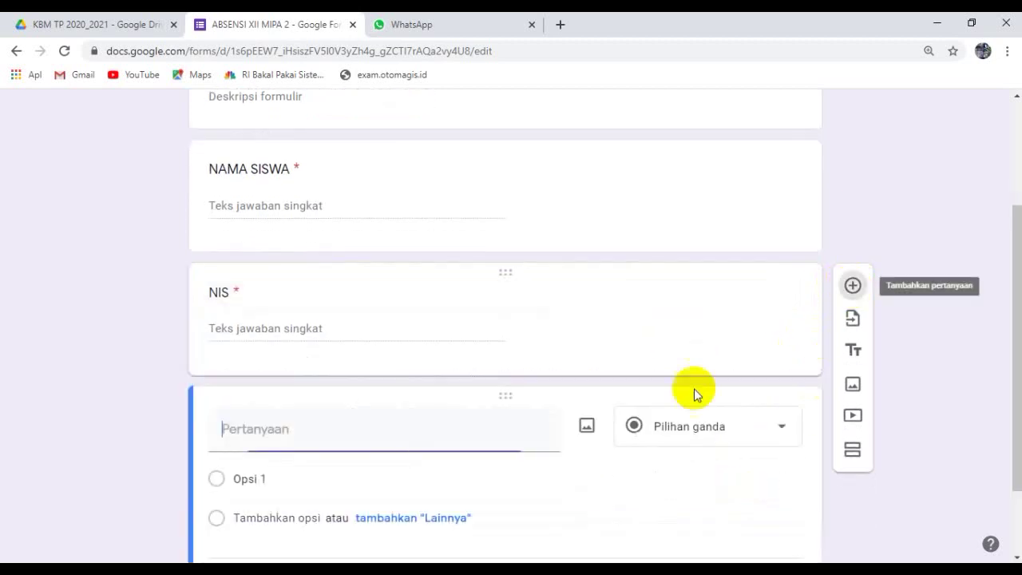
text(kete)
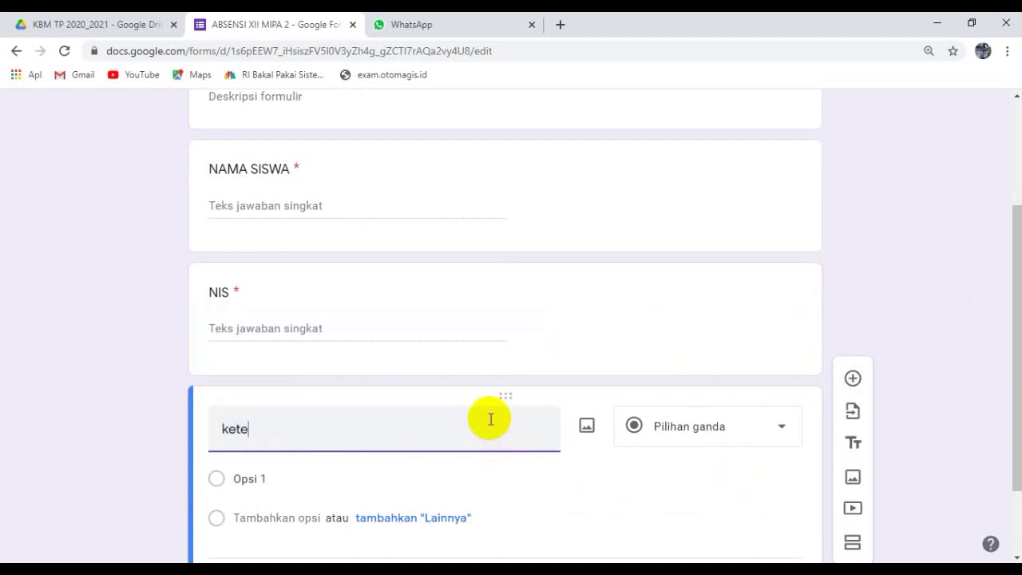
key(BackSpace)
text(KETERANGAN KEHADIRAN)
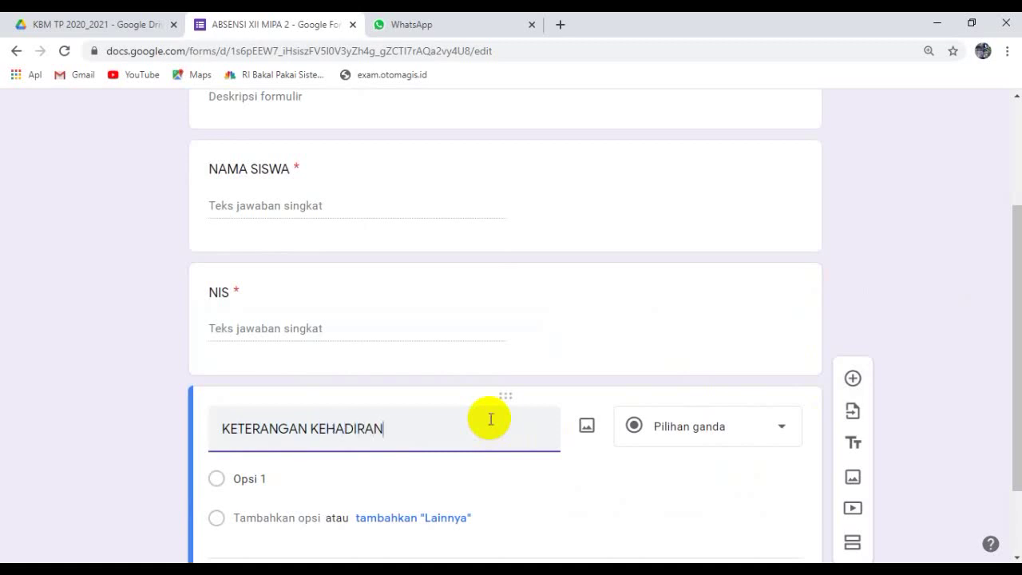
Give the KETERANGAN KEHADIRAN question the choices HADIR, IZIN and SAKIT, and make it required.
click(372, 482)
text(HADIR)
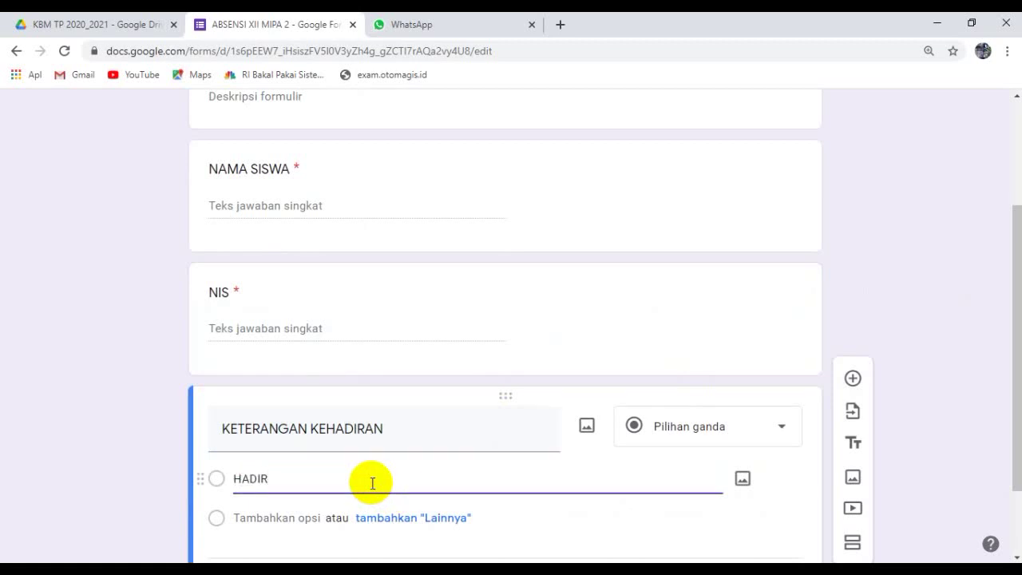
key(Return)
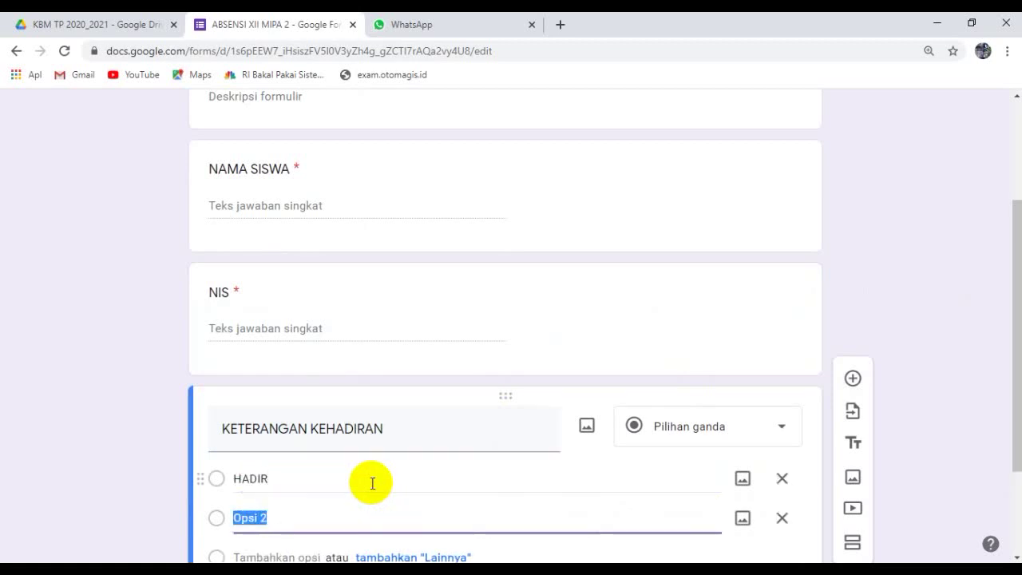
text(S)
key(Return)
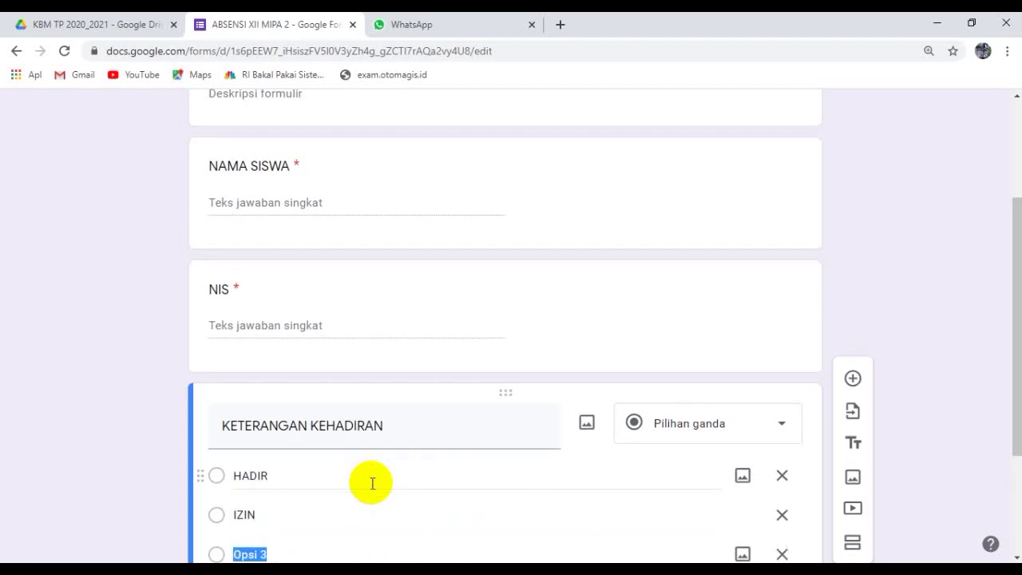
text(SAKIT)
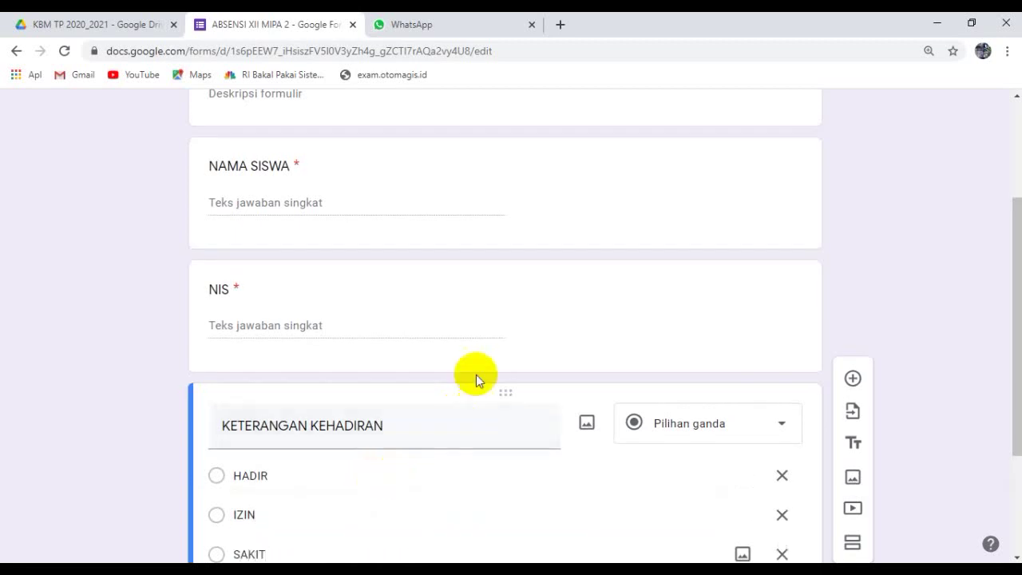
scroll(476, 375, down, 2)
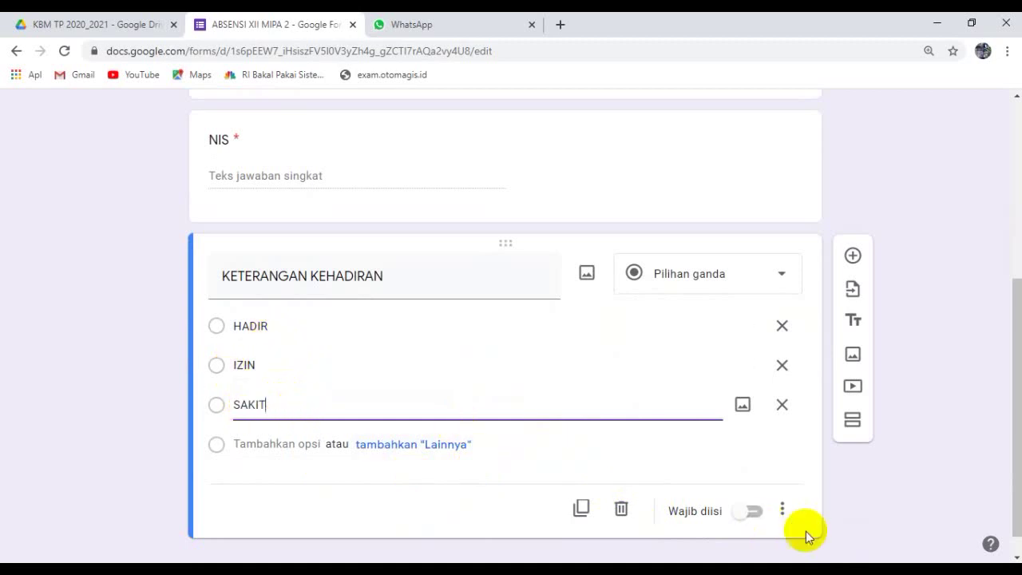
click(755, 513)
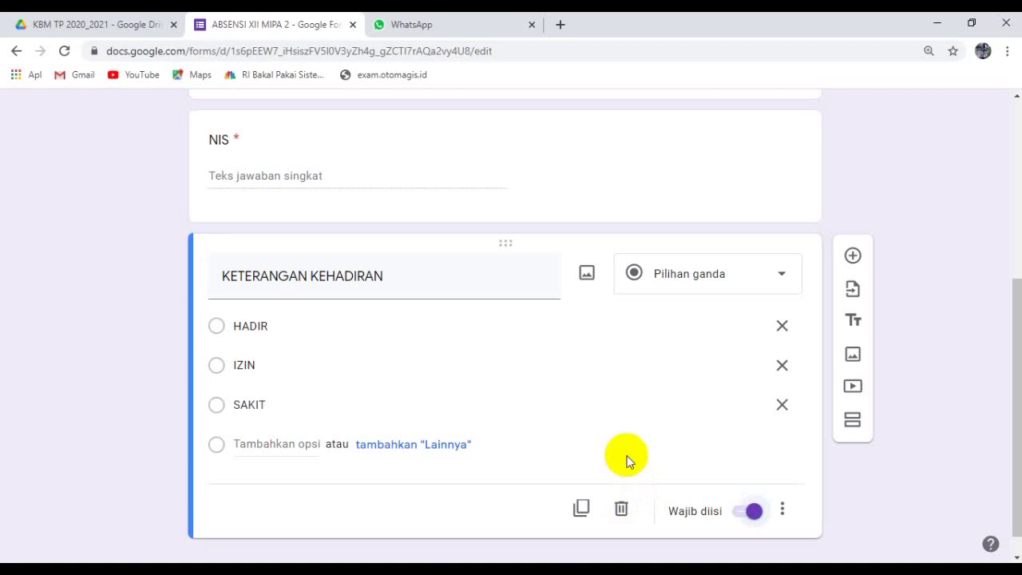
Open the form's preview and copy the first student's NIS from cell B15 of the XII MIPA2 sheet in Excel.
scroll(609, 421, up, 5)
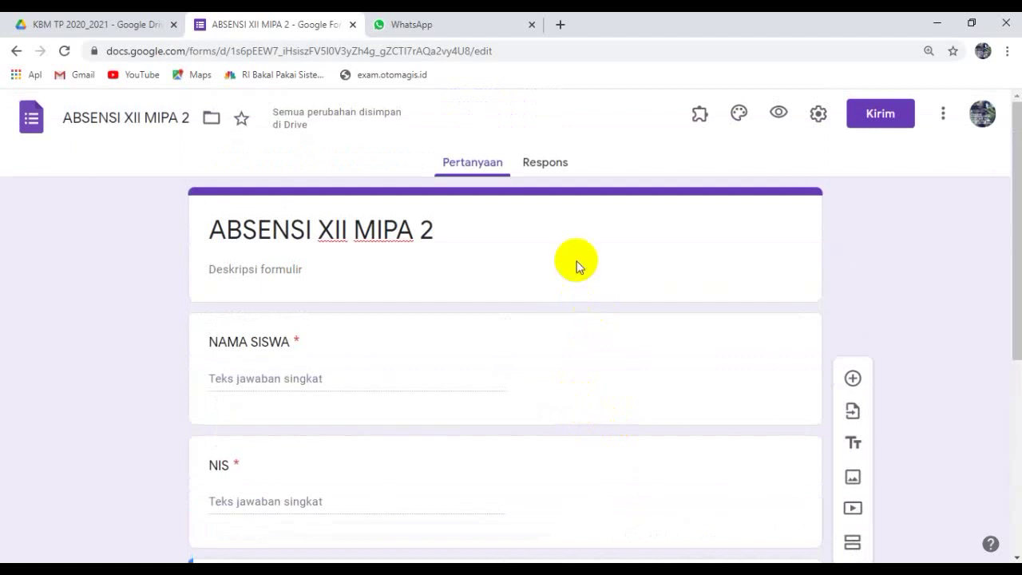
click(779, 114)
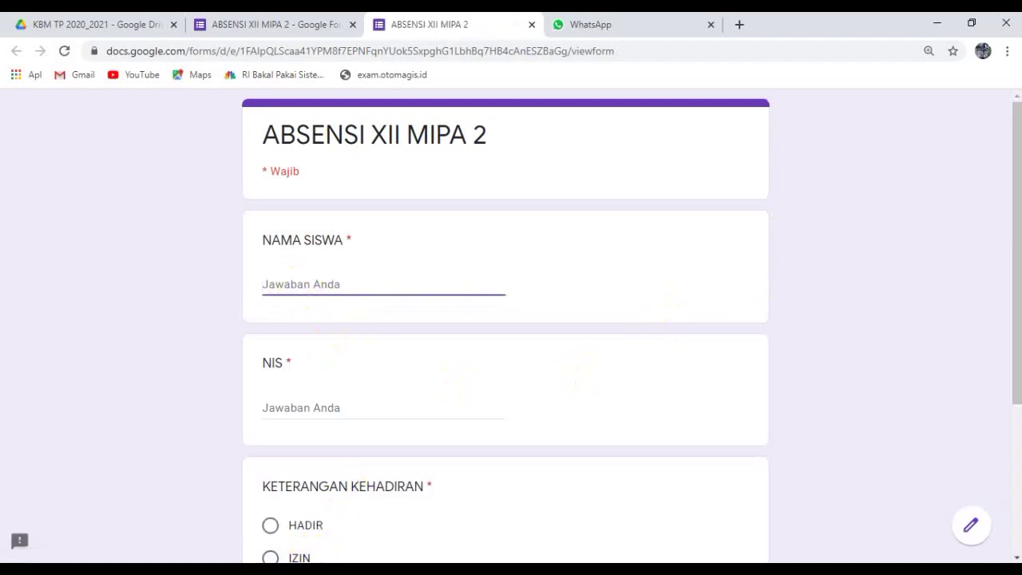
click(209, 568)
scroll(232, 427, up, 9)
scroll(232, 423, up, 5)
scroll(233, 423, down, 5)
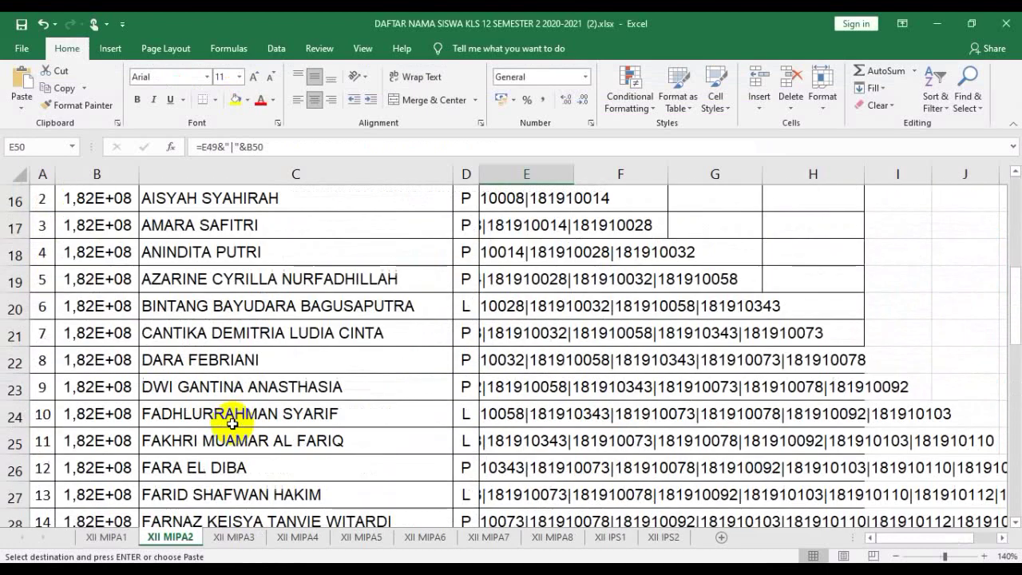
scroll(234, 425, up, 1)
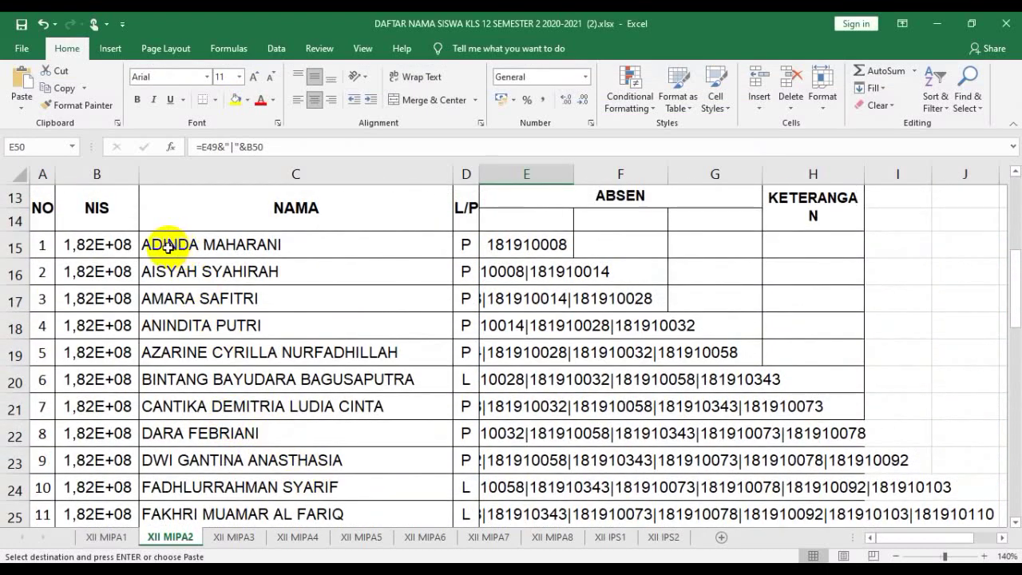
click(114, 246)
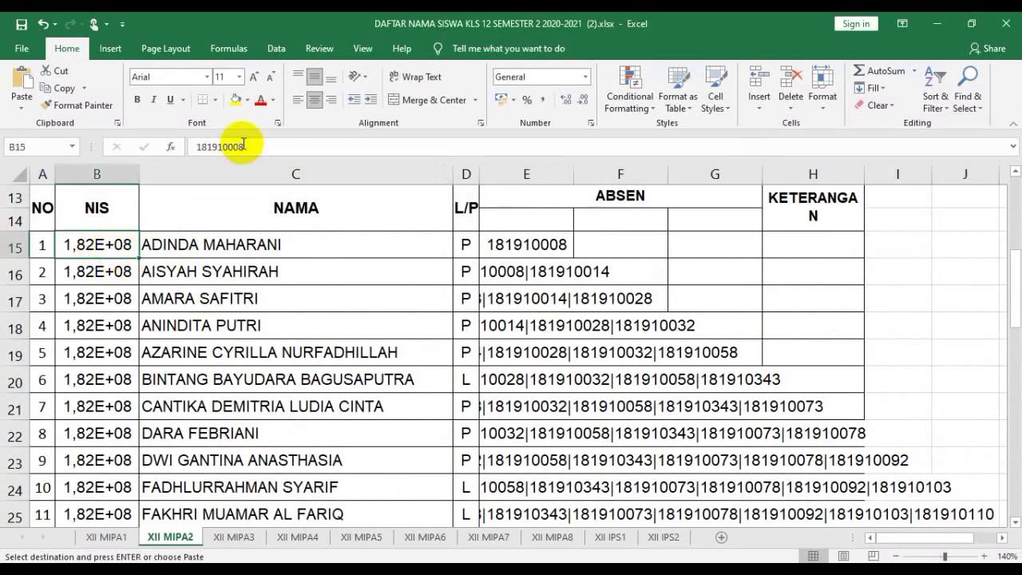
drag(247, 147, 194, 146)
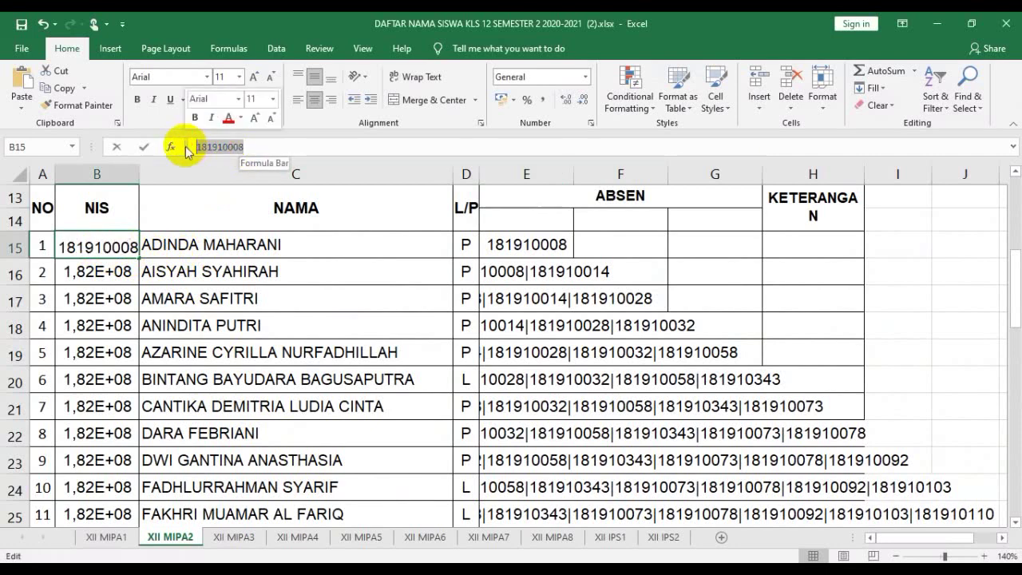
right_click(206, 148)
click(252, 173)
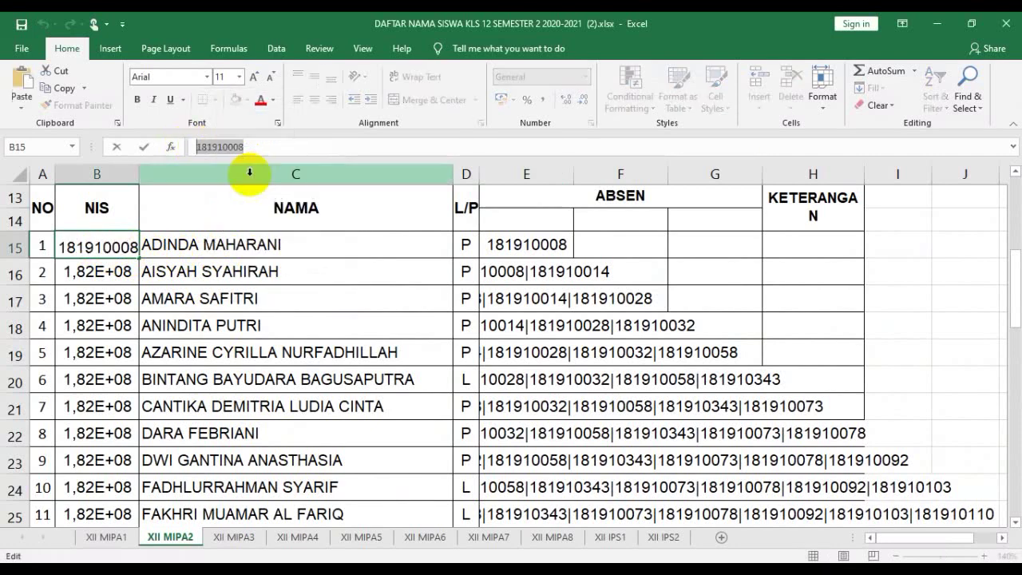
click(247, 243)
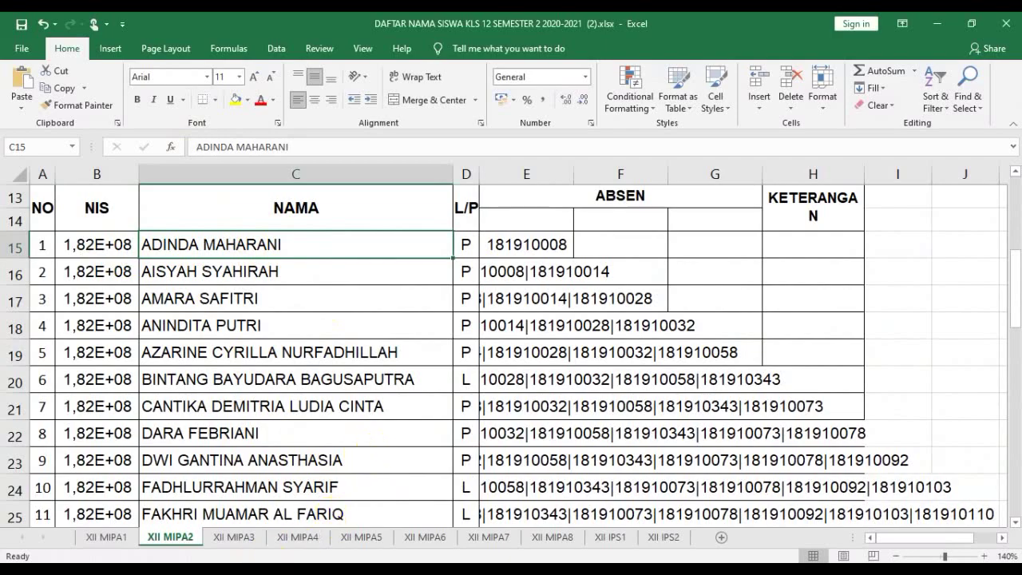
Switch back to the form preview, enter the first student's first name under NAMA SISWA and paste the copied NIS.
key(alt+Tab)
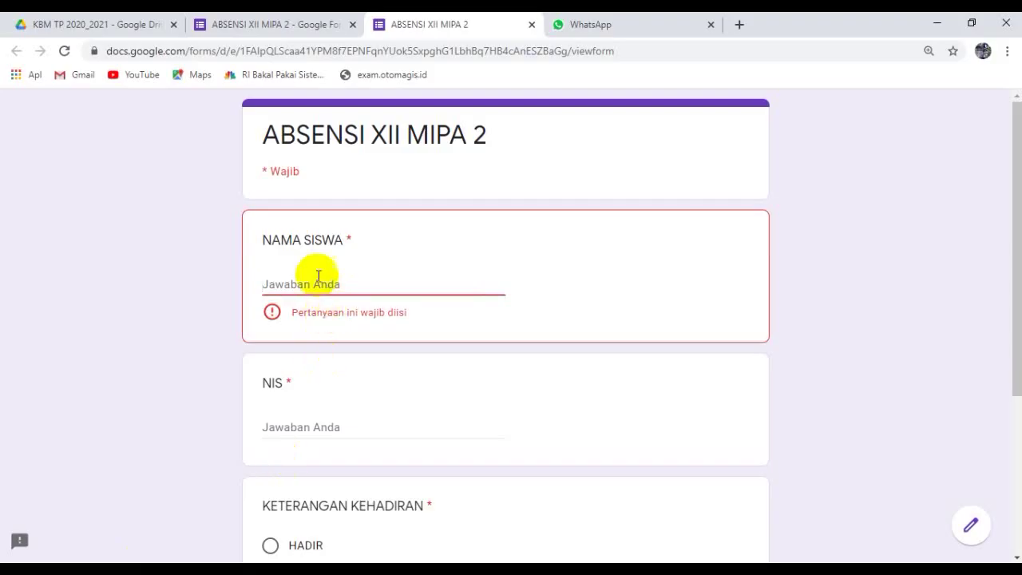
click(416, 286)
text(ADINDA)
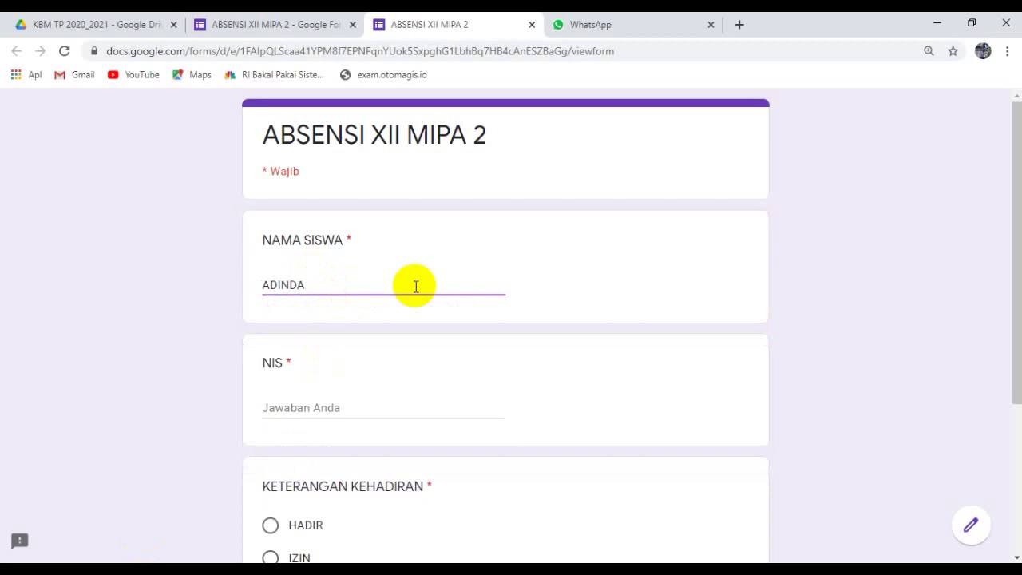
click(319, 407)
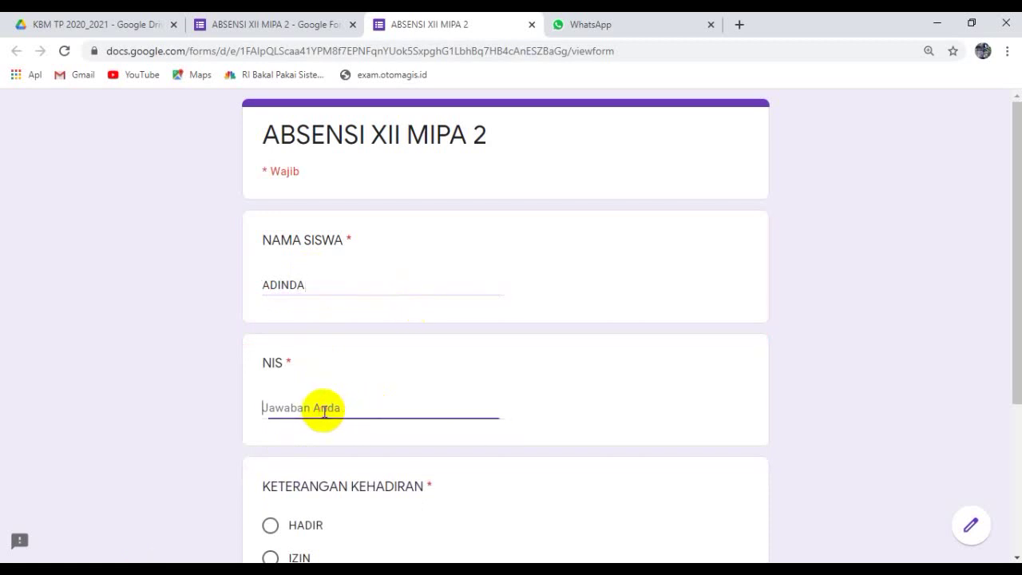
right_click(299, 407)
click(343, 288)
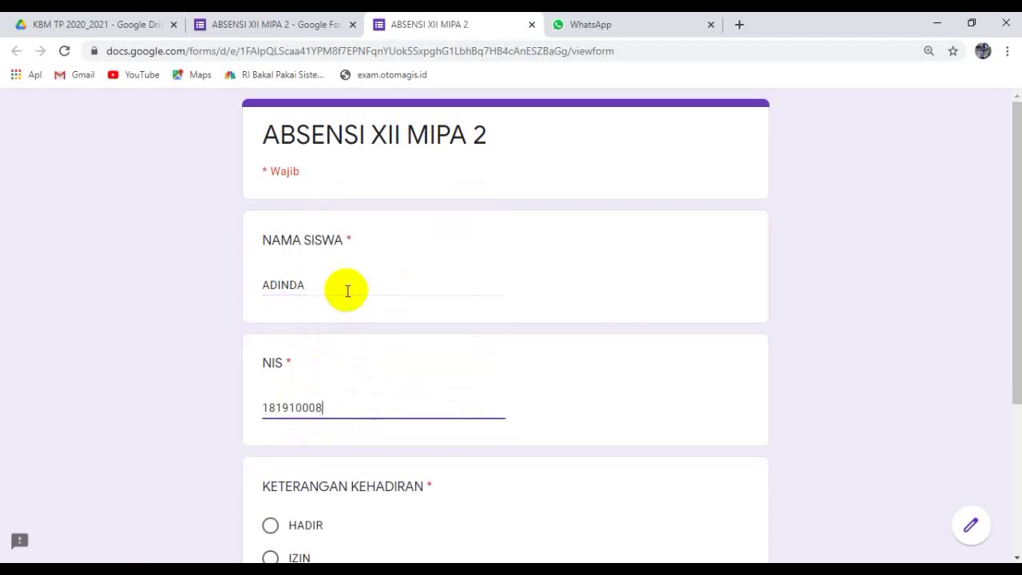
Choose SAKIT for KETERANGAN KEHADIRAN and submit the test response.
scroll(548, 352, down, 2)
scroll(549, 352, down, 2)
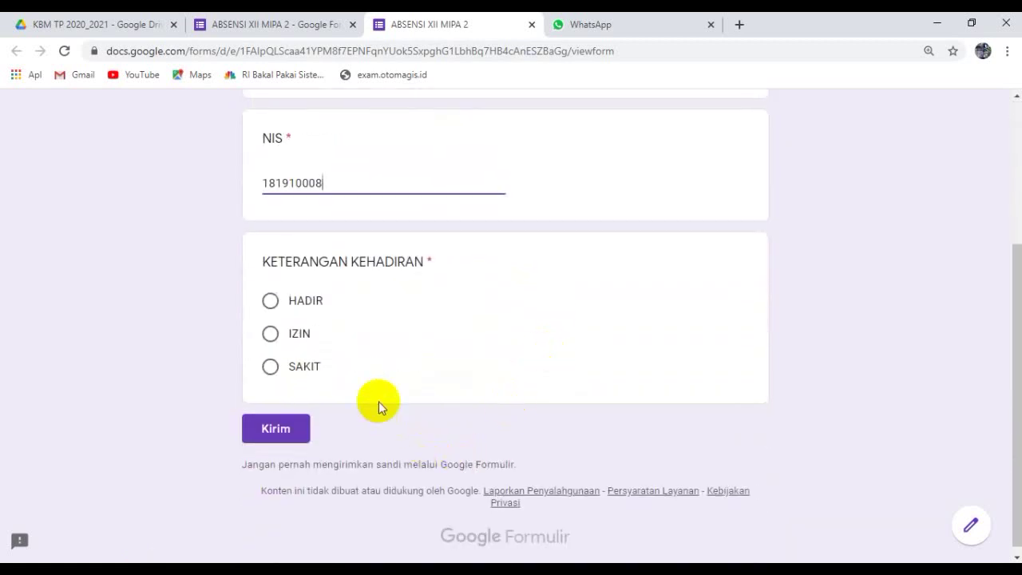
click(271, 366)
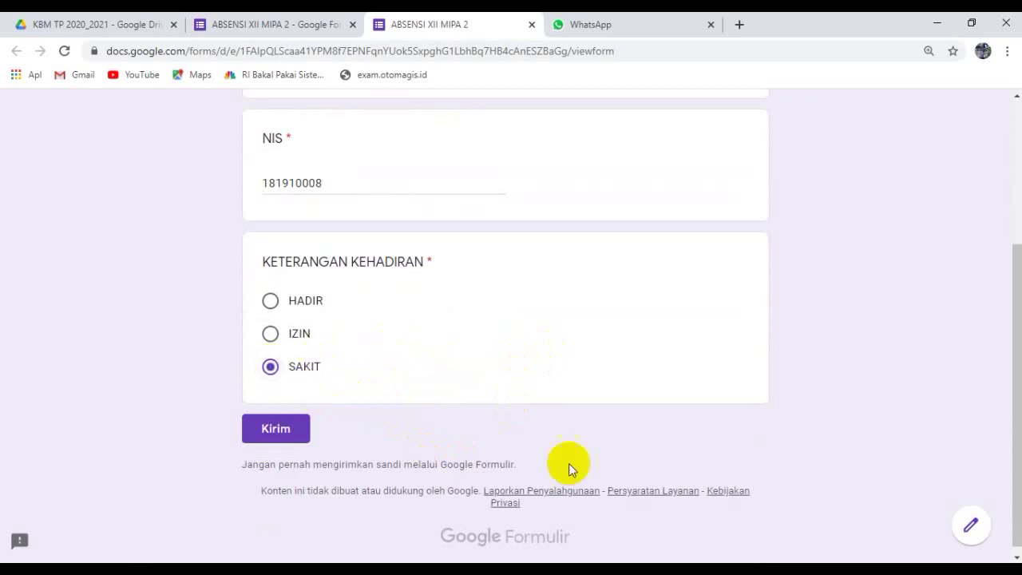
click(241, 433)
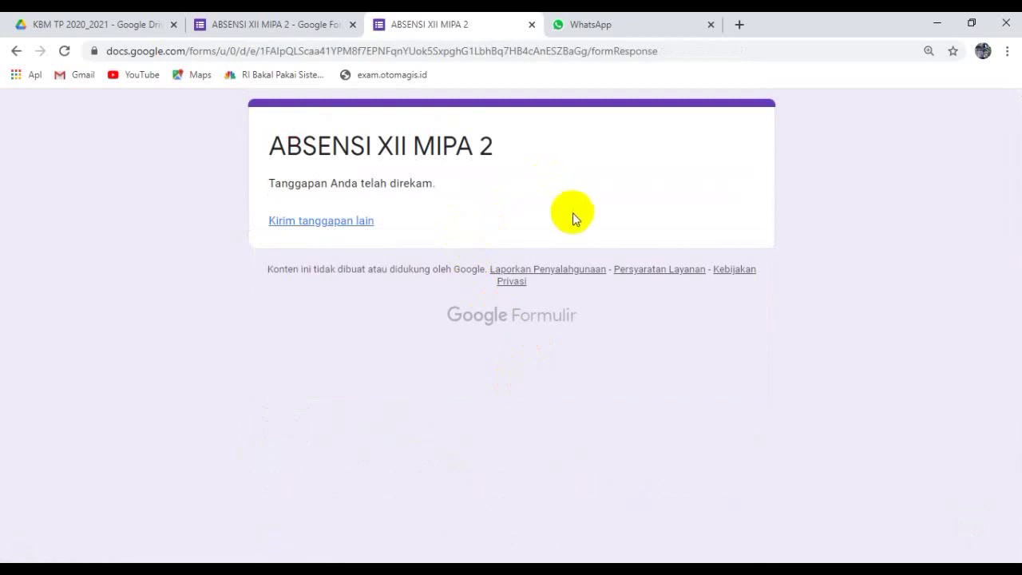
Return to the form editor and open the submitted responses.
click(293, 27)
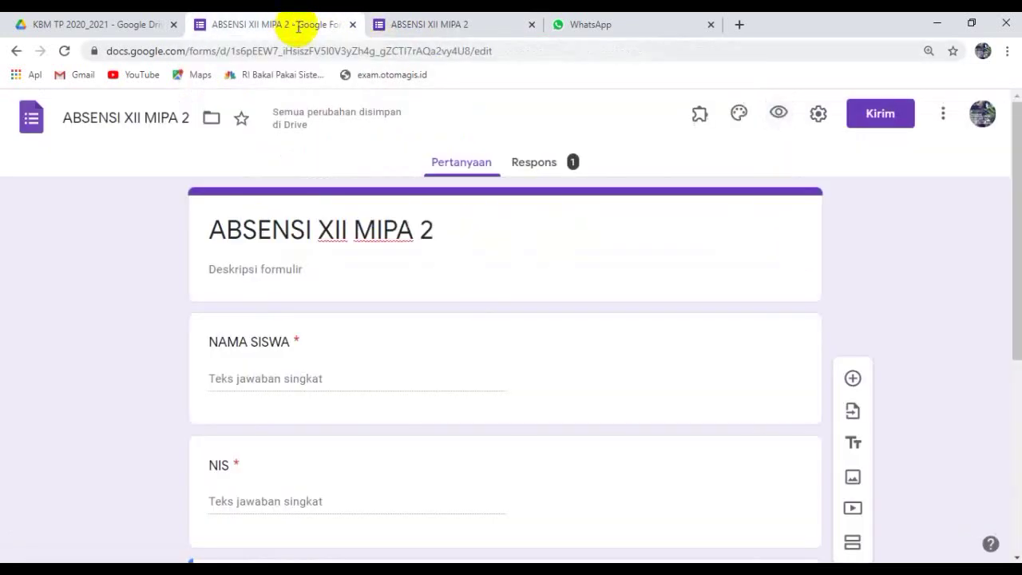
click(536, 165)
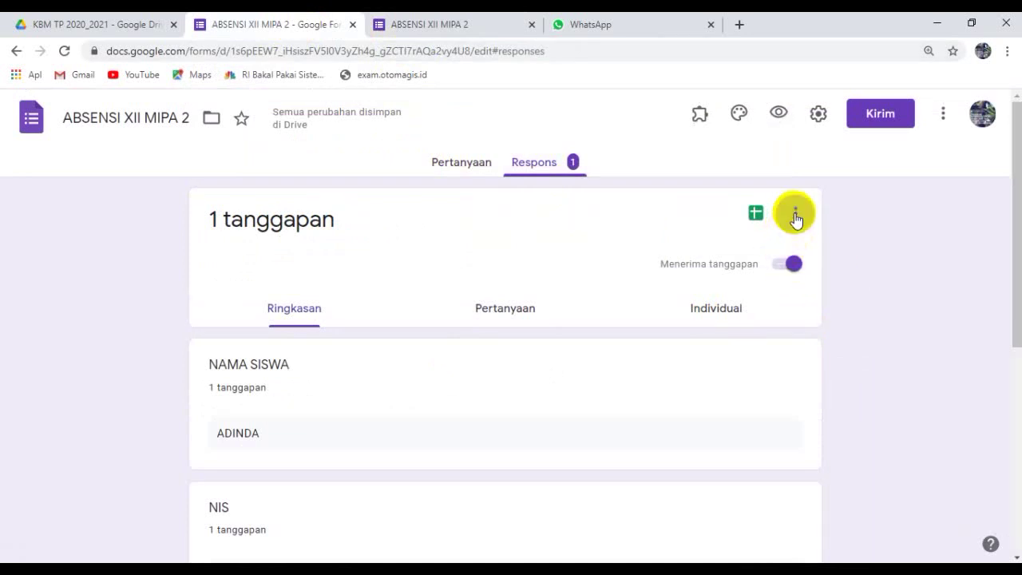
Create a new spreadsheet named ABSENSI XII MIPA 2 (Respons) as the destination for the form responses.
click(795, 215)
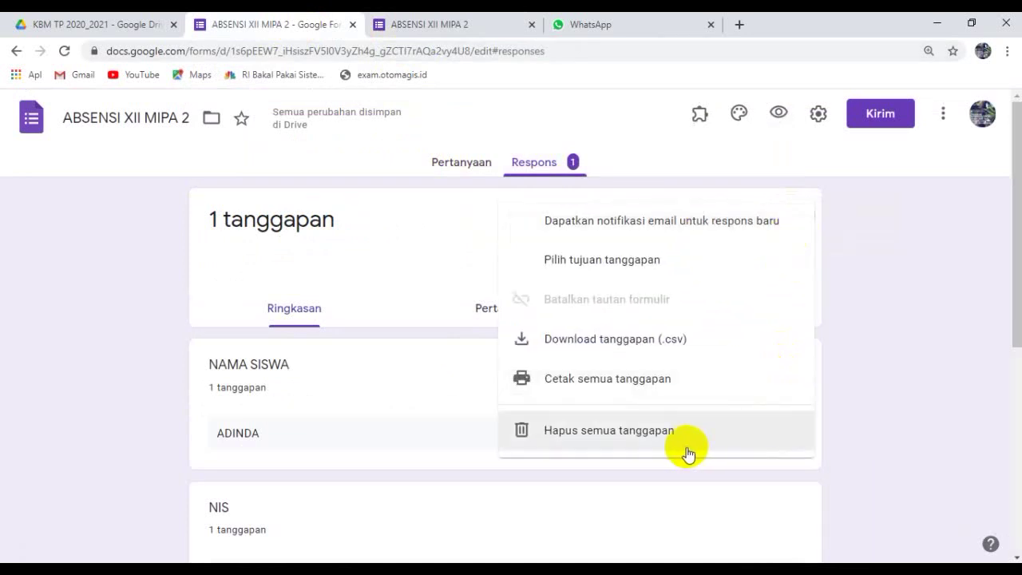
click(540, 171)
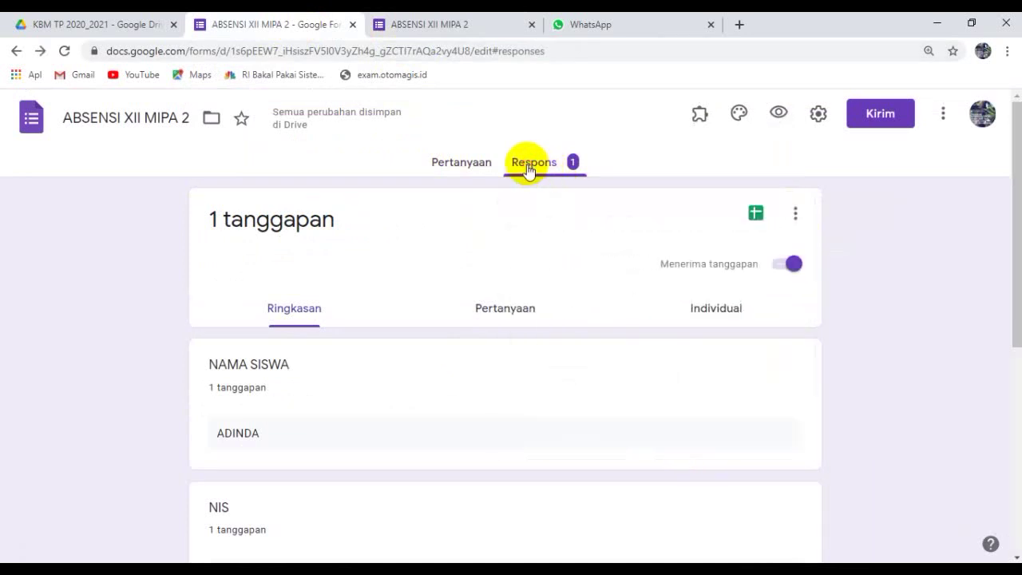
click(758, 215)
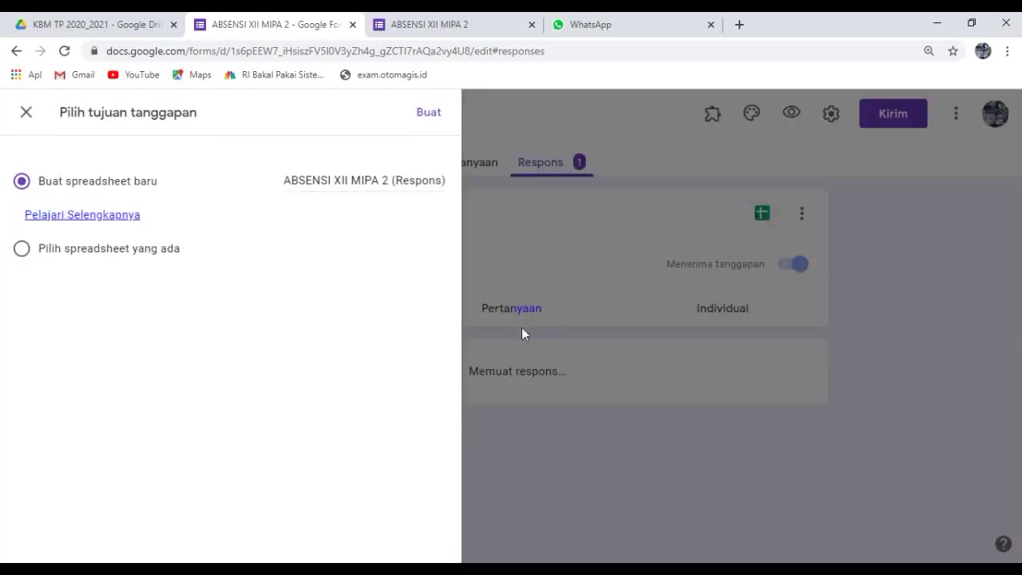
click(427, 114)
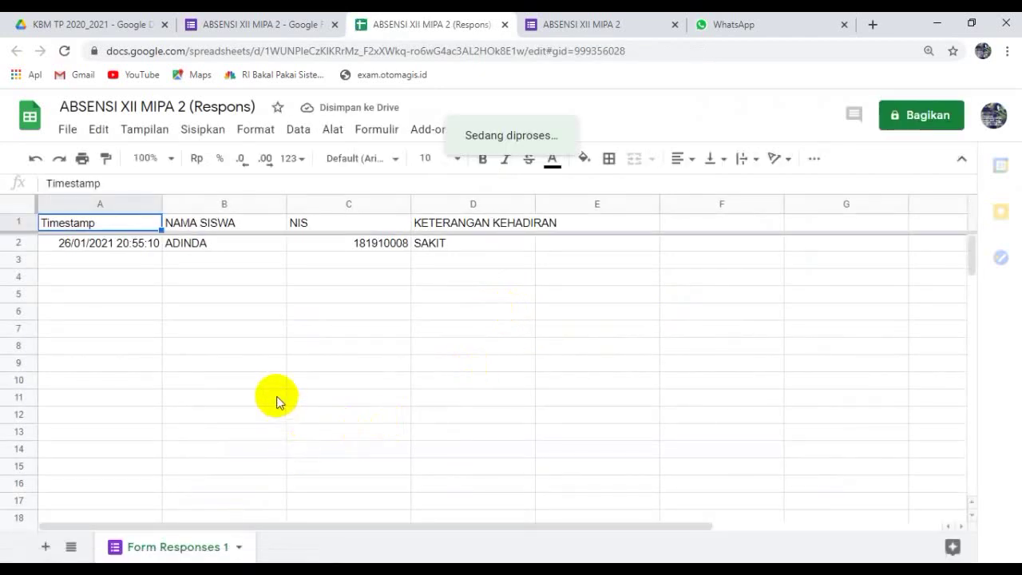
scroll(319, 403, down, 2)
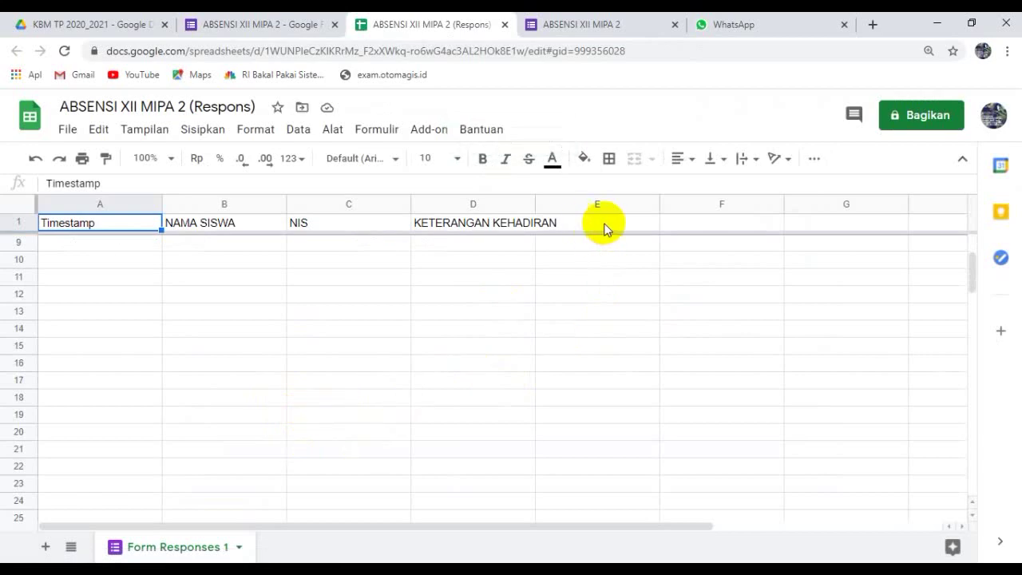
Select cell E1 of the response sheet, then switch to the Word document and copy the TANGGAL PERTEMUAN array formula meant for E1.
click(593, 224)
click(712, 228)
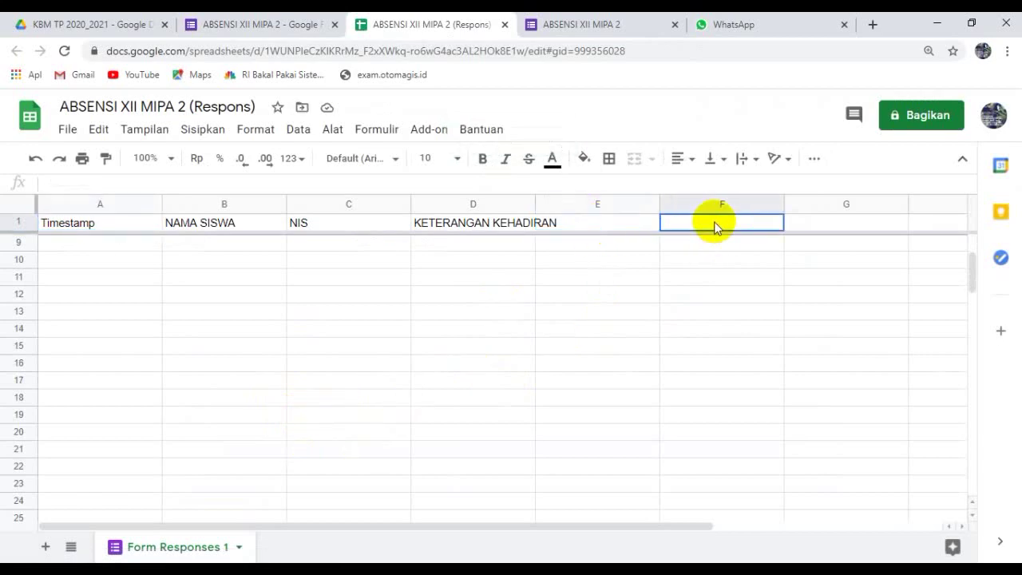
click(846, 223)
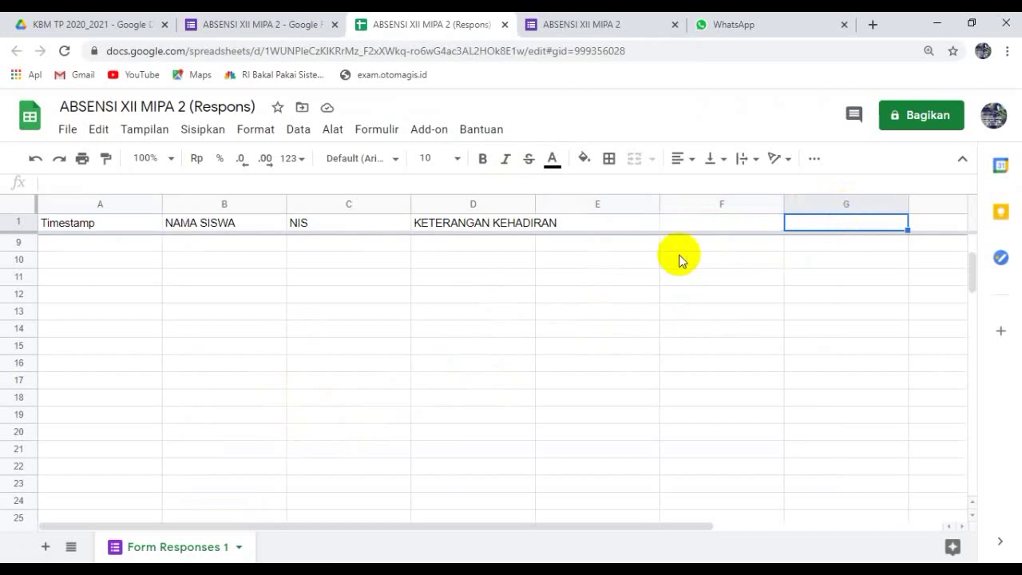
click(594, 225)
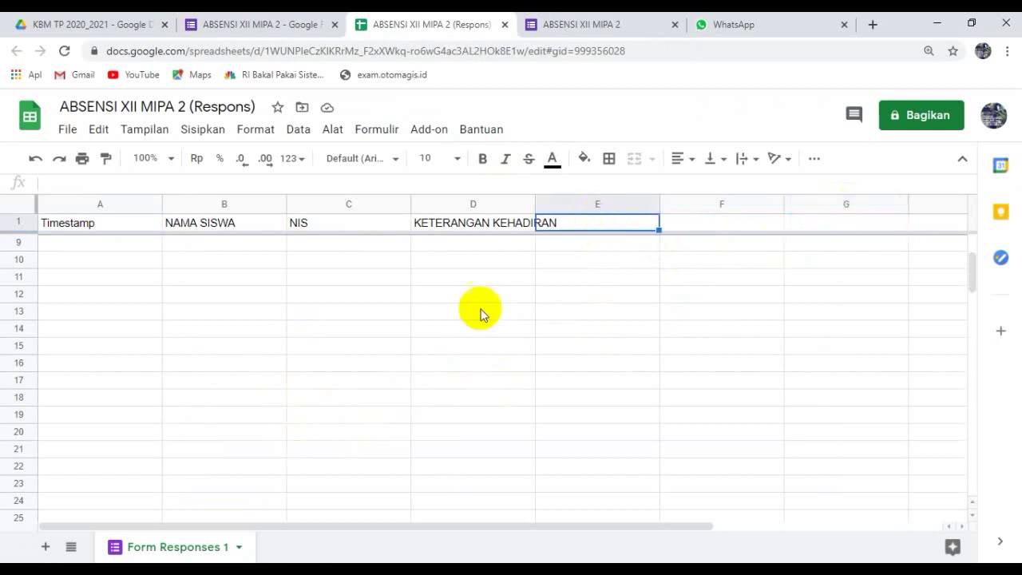
click(336, 570)
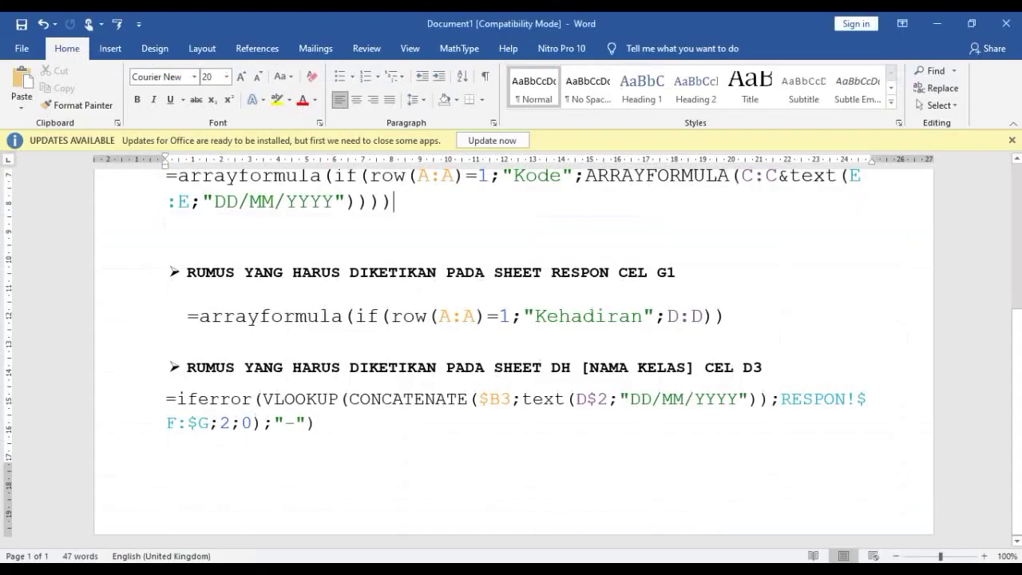
scroll(493, 423, up, 5)
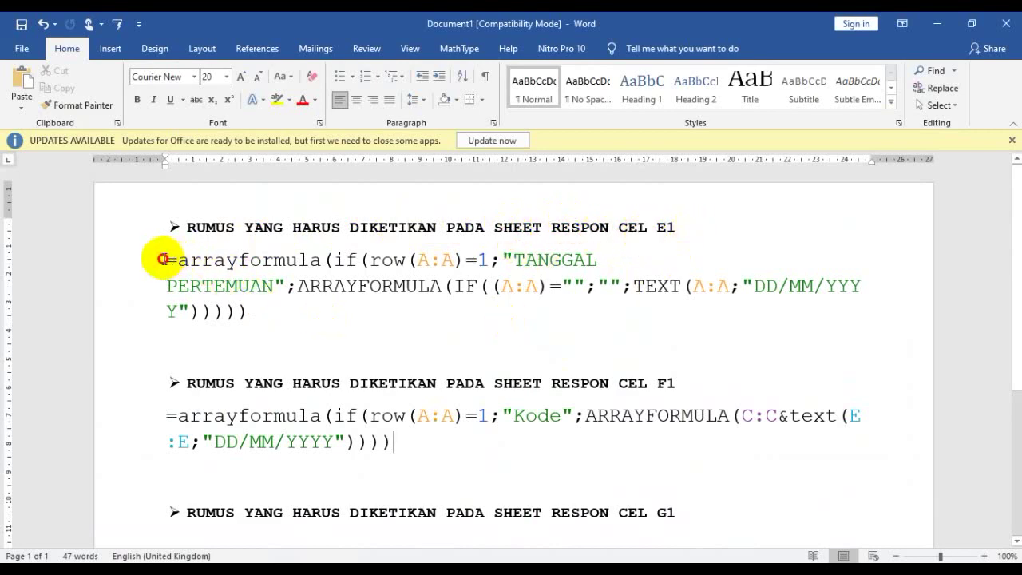
drag(163, 259, 246, 312)
key(ctrl+c)
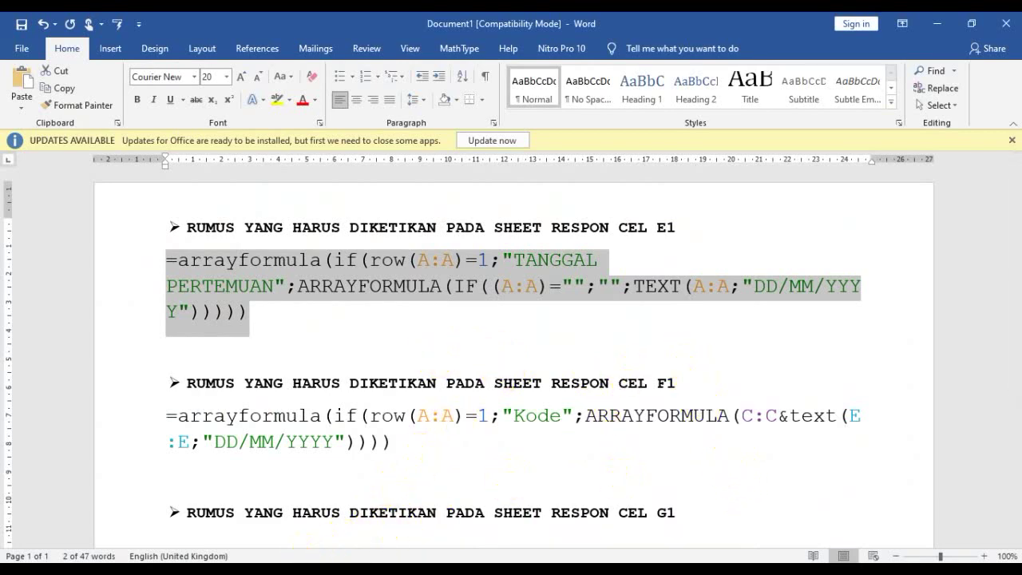
Return to the response spreadsheet, paste the TANGGAL PERTEMUAN formula into cell E1 and set its font size to 11.
click(237, 570)
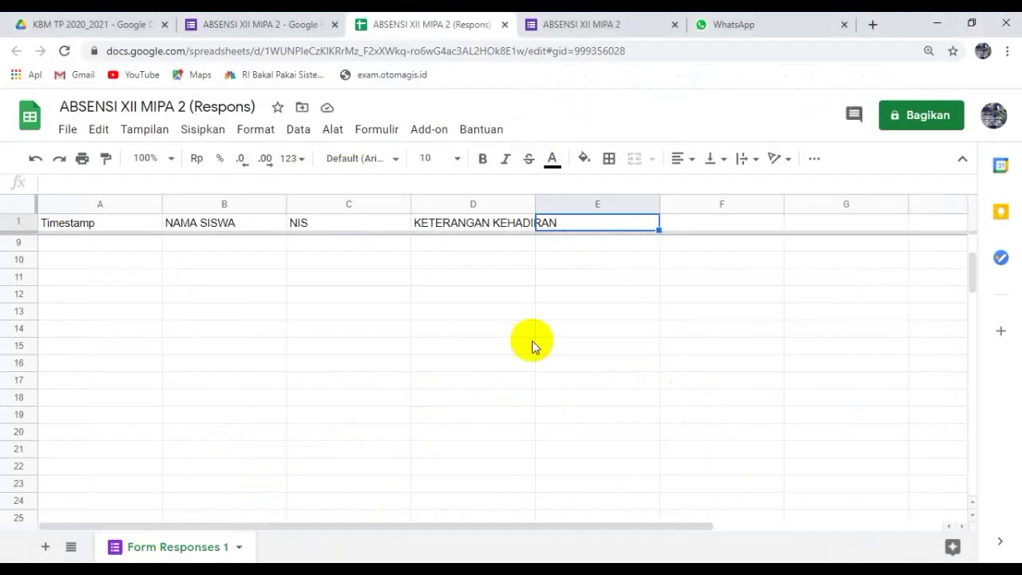
right_click(581, 226)
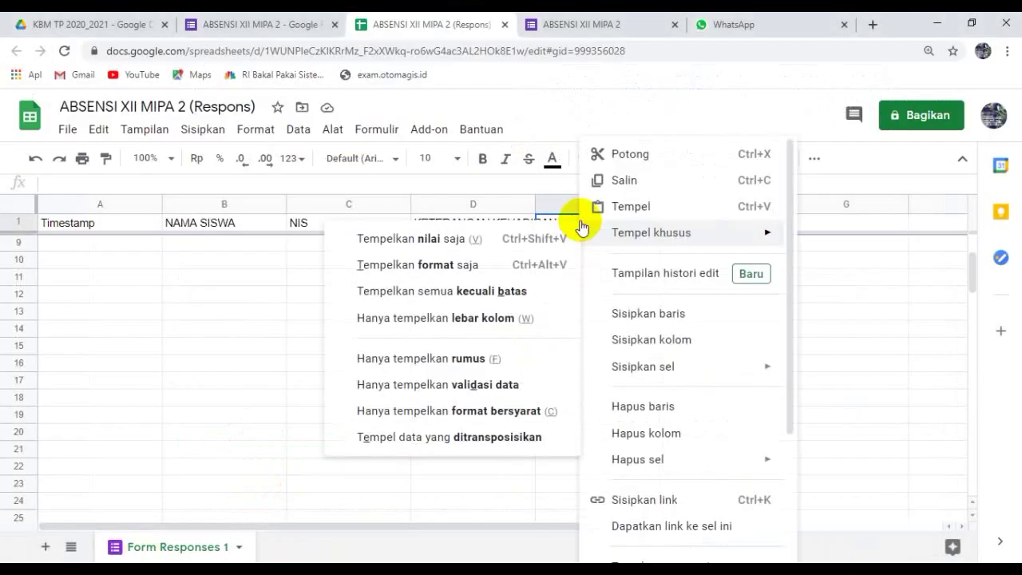
click(630, 207)
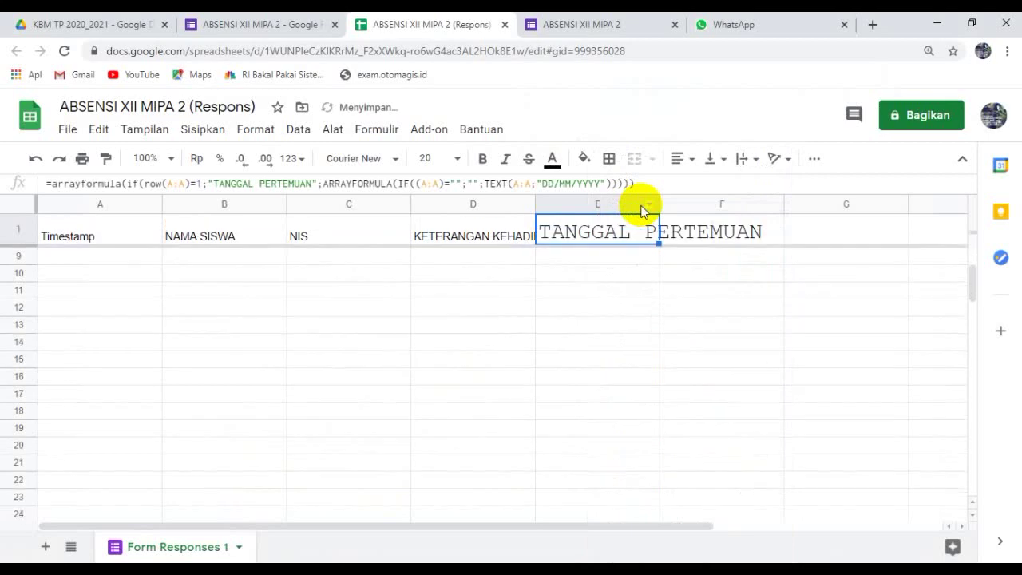
click(457, 159)
click(429, 318)
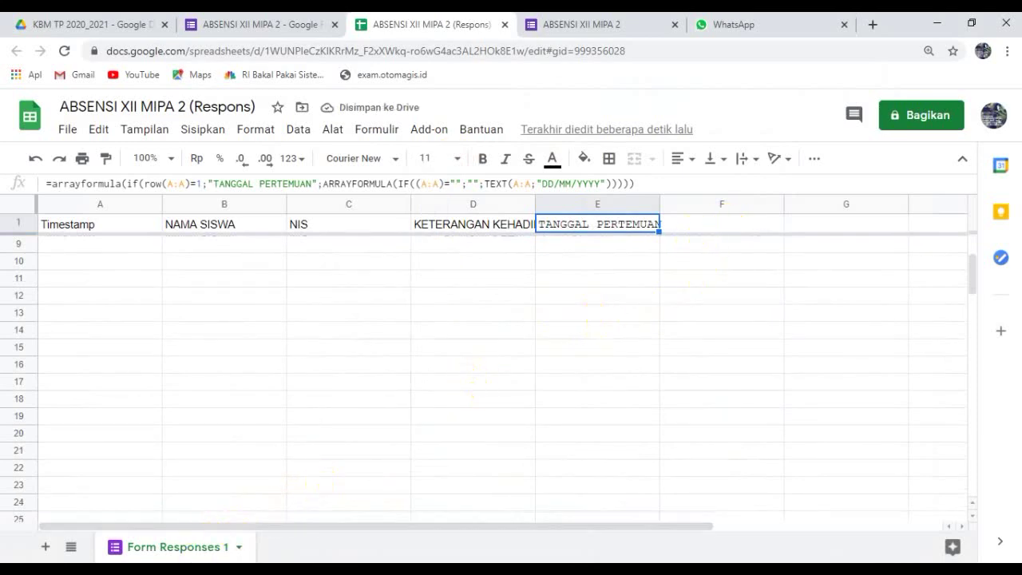
Switch to the Word document and copy the "Kode" array formula listed for cell F1.
click(205, 568)
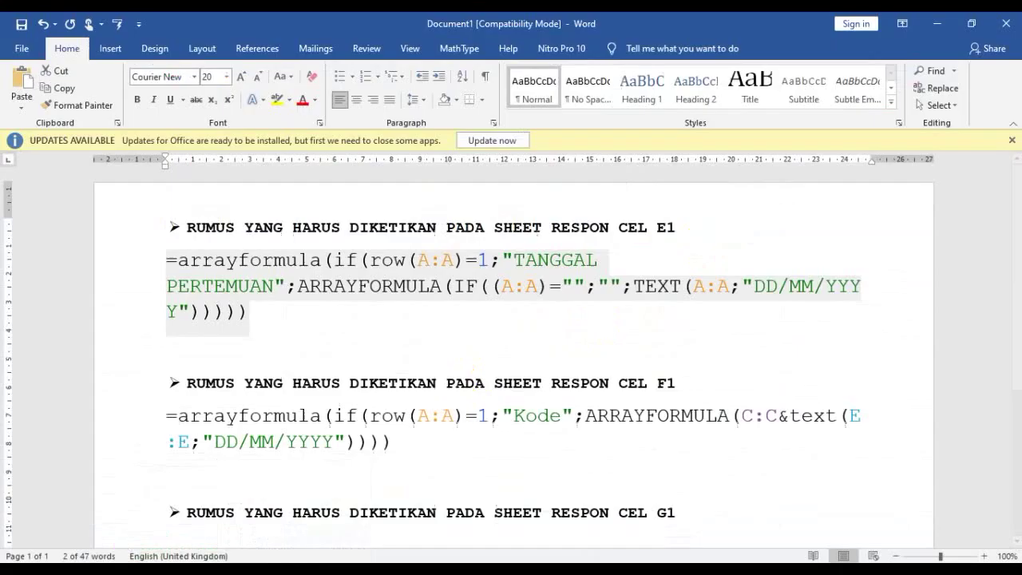
click(341, 395)
scroll(341, 395, down, 1)
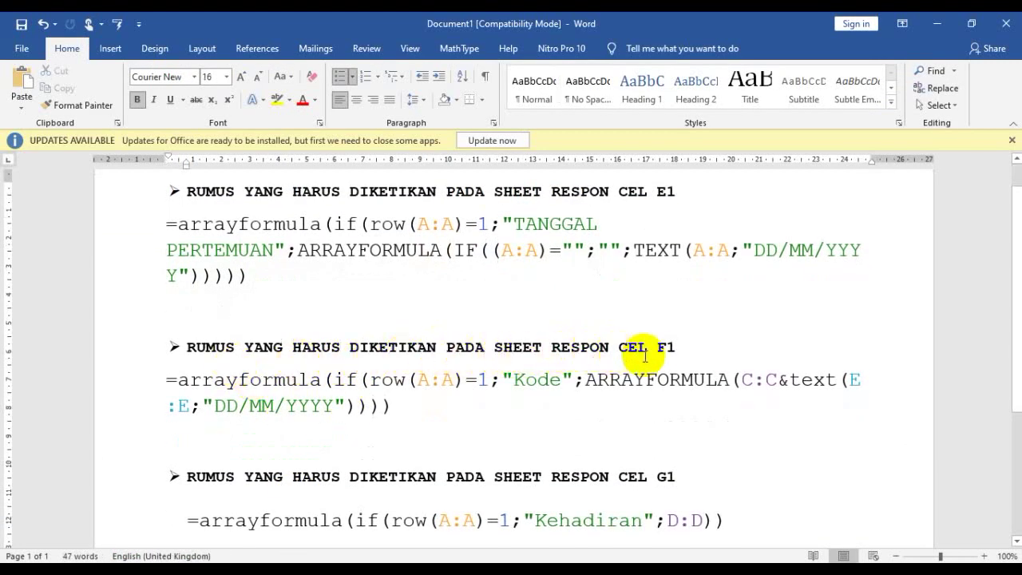
drag(169, 380, 387, 406)
key(ctrl+c)
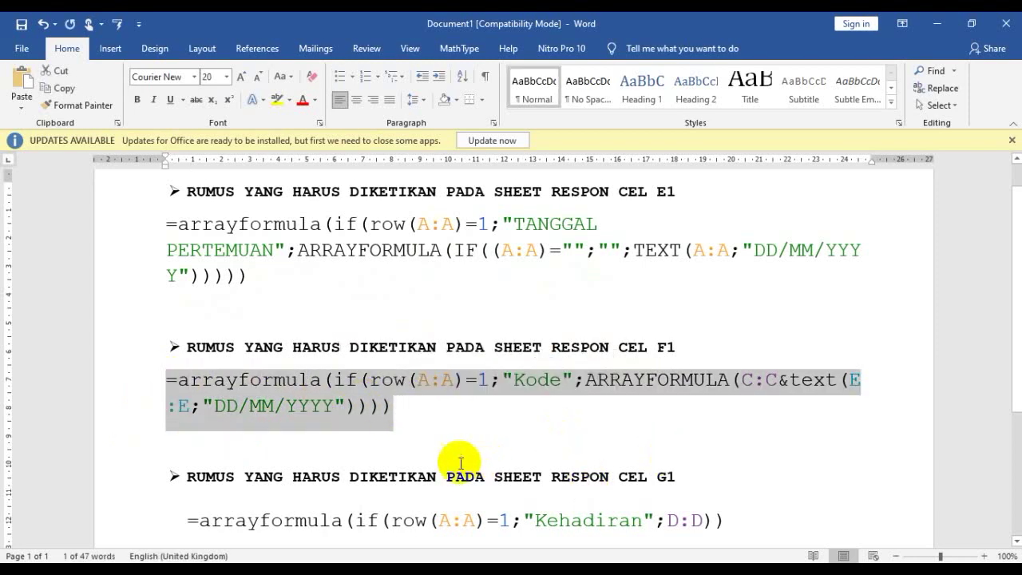
right_click(368, 392)
click(404, 214)
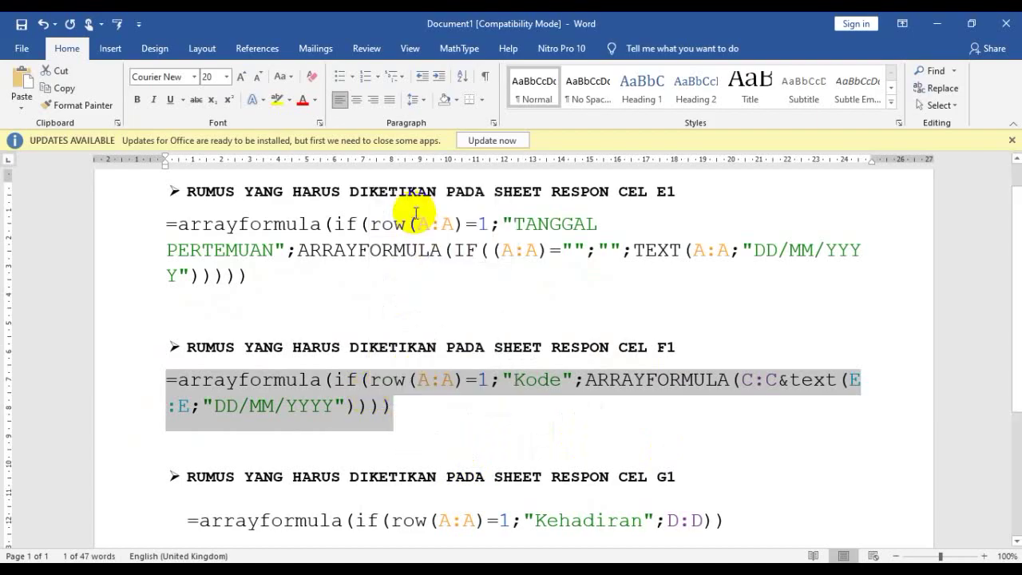
Switch back to the response spreadsheet, paste the "Kode" formula into cell F1 and set its font size to 11.
key(alt+Tab)
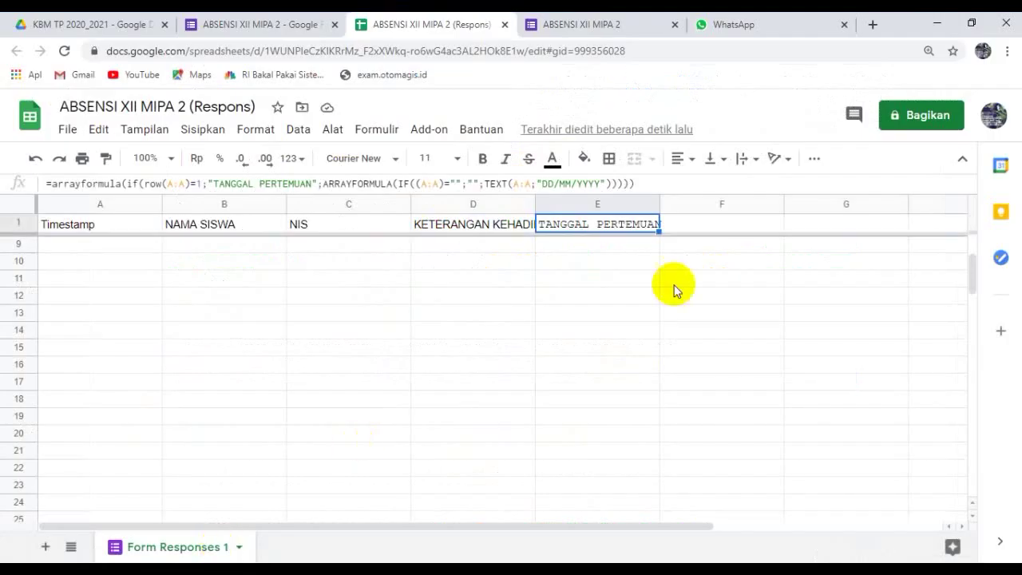
click(680, 225)
right_click(682, 221)
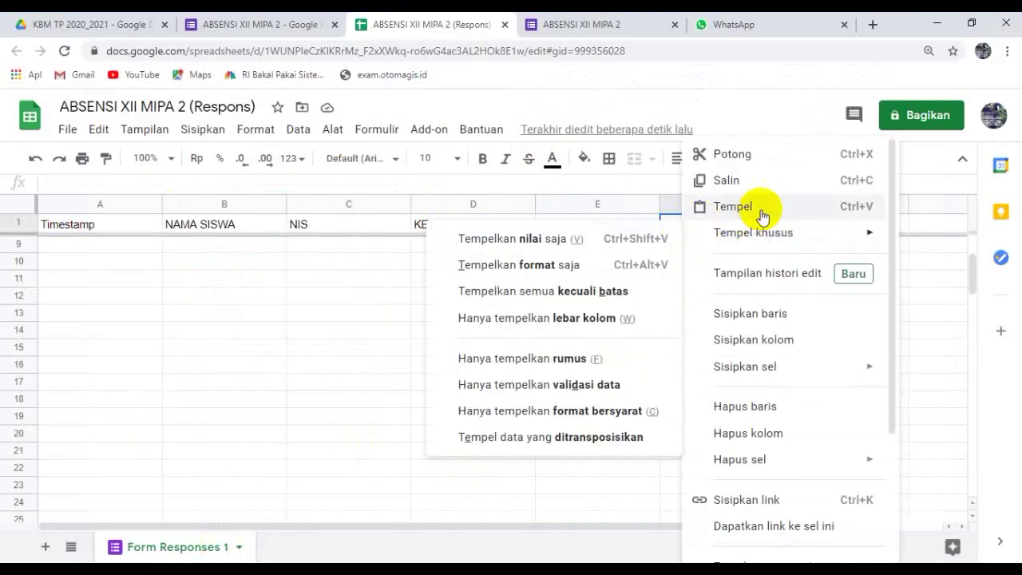
click(732, 207)
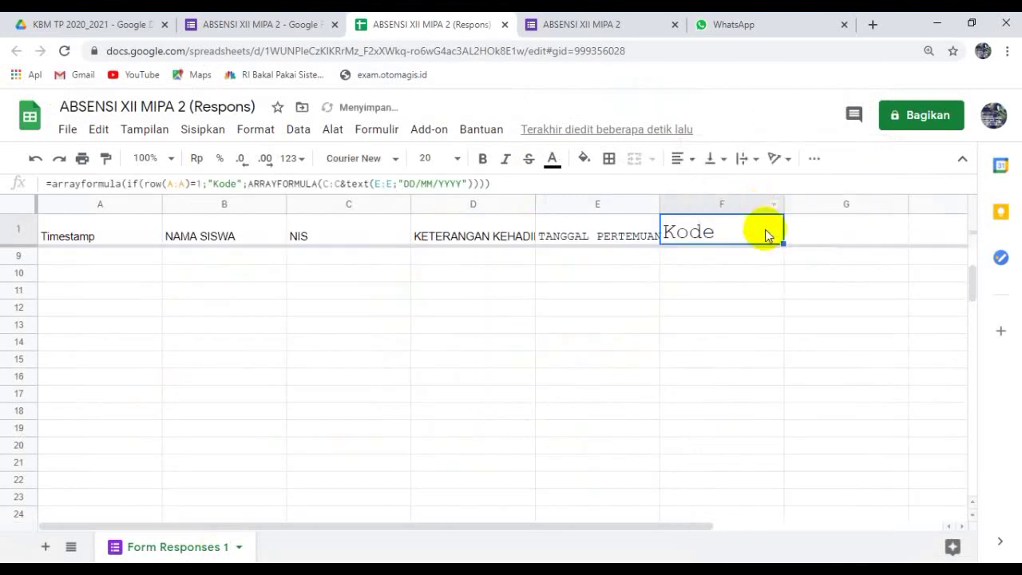
click(461, 159)
click(429, 319)
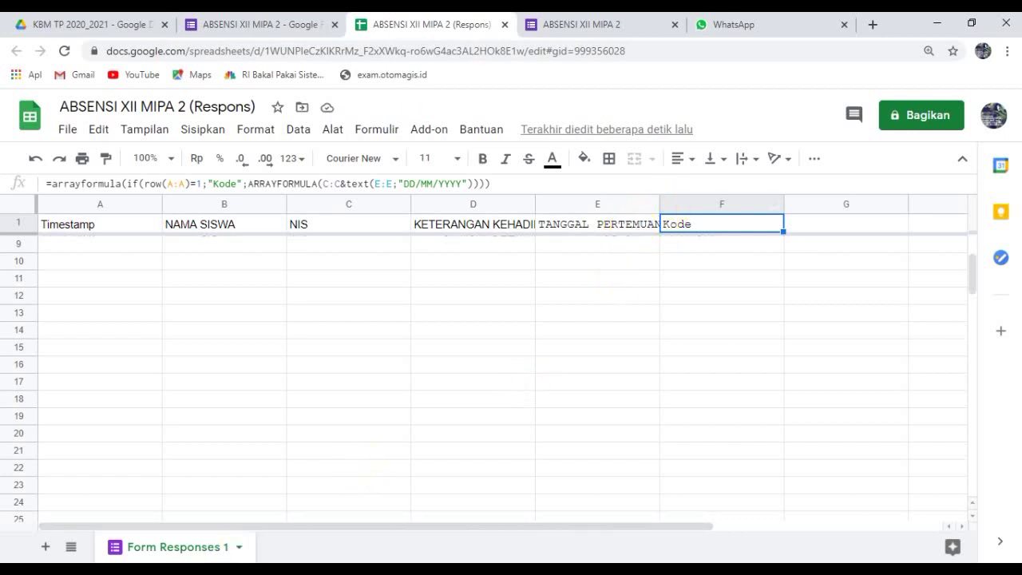
Go back to the Word document and copy the "Kehadiran" array formula listed for cell G1.
key(alt+Tab)
scroll(417, 438, down, 2)
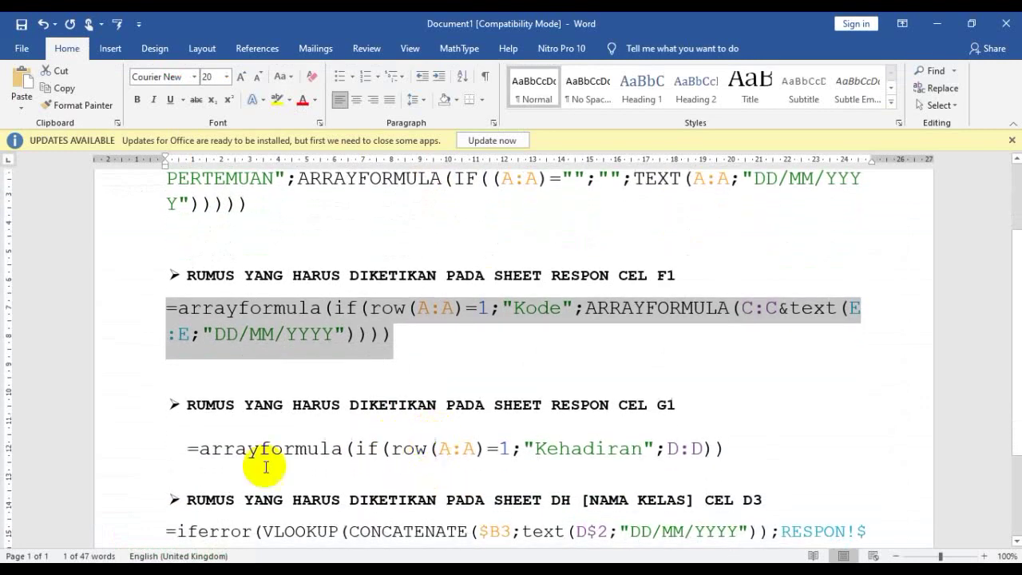
drag(188, 448, 725, 448)
key(ctrl+c)
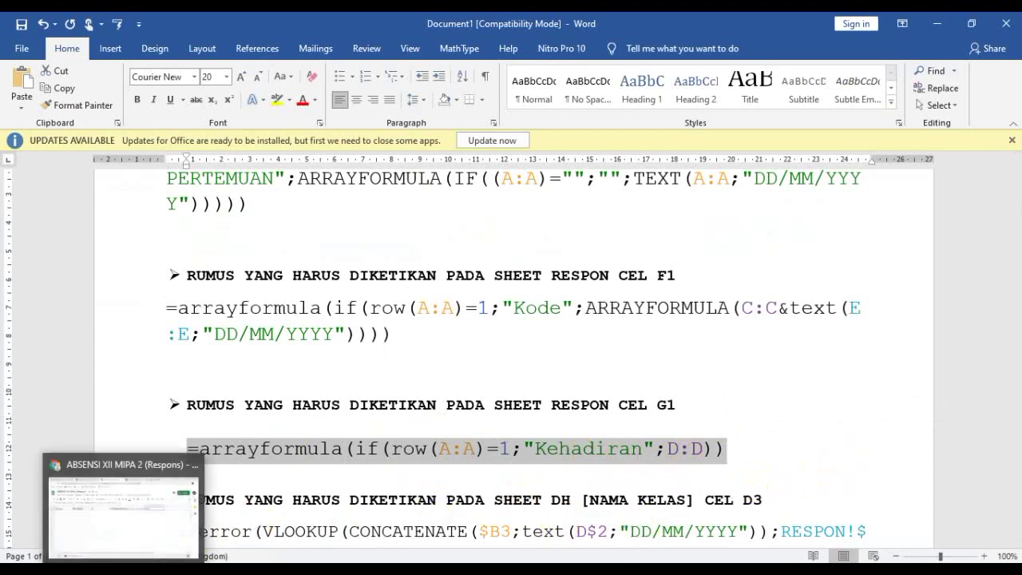
In the response spreadsheet, paste the "Kehadiran" formula into cell G1 and set its font size to 11.
click(120, 503)
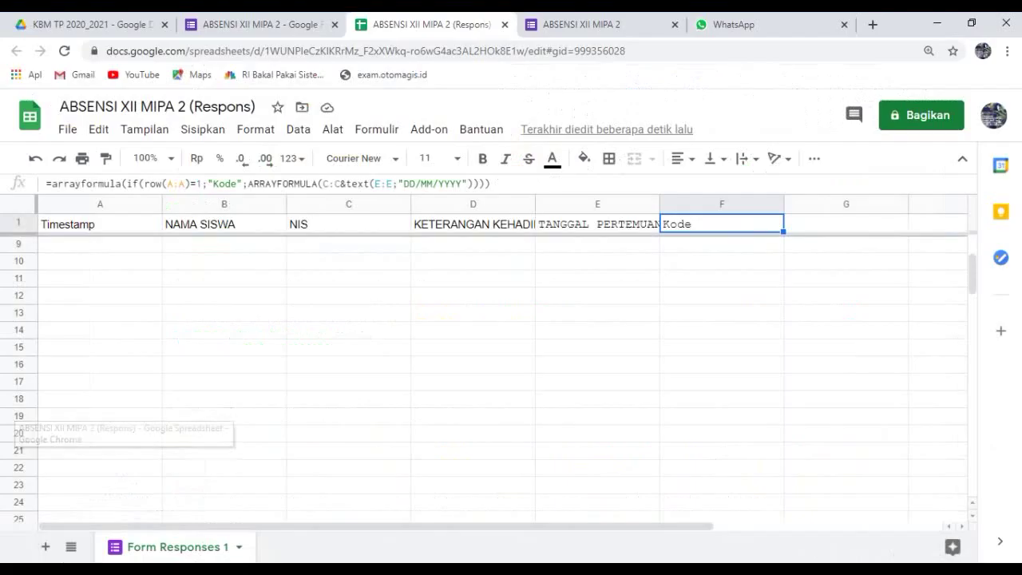
click(840, 226)
right_click(838, 225)
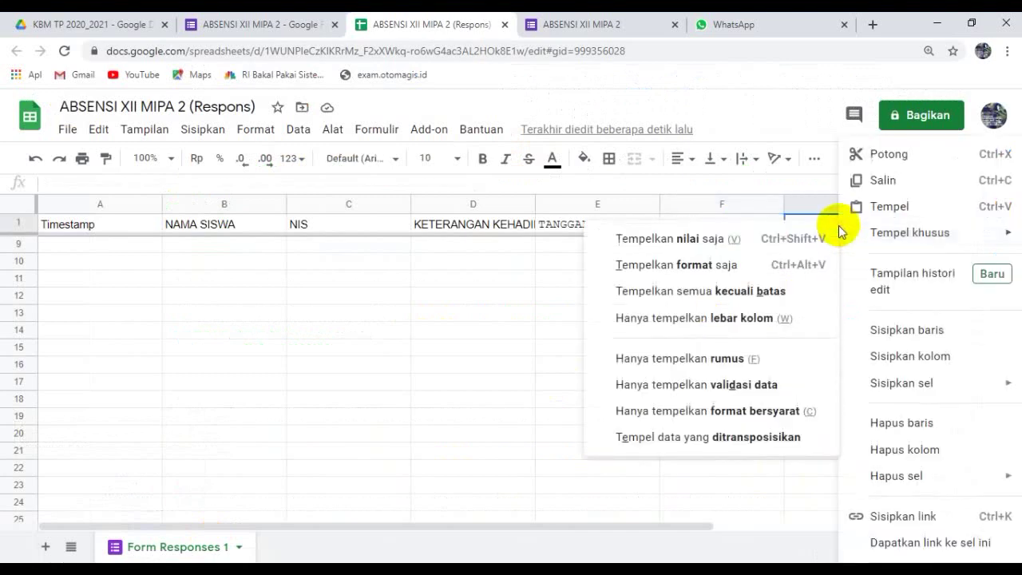
click(884, 205)
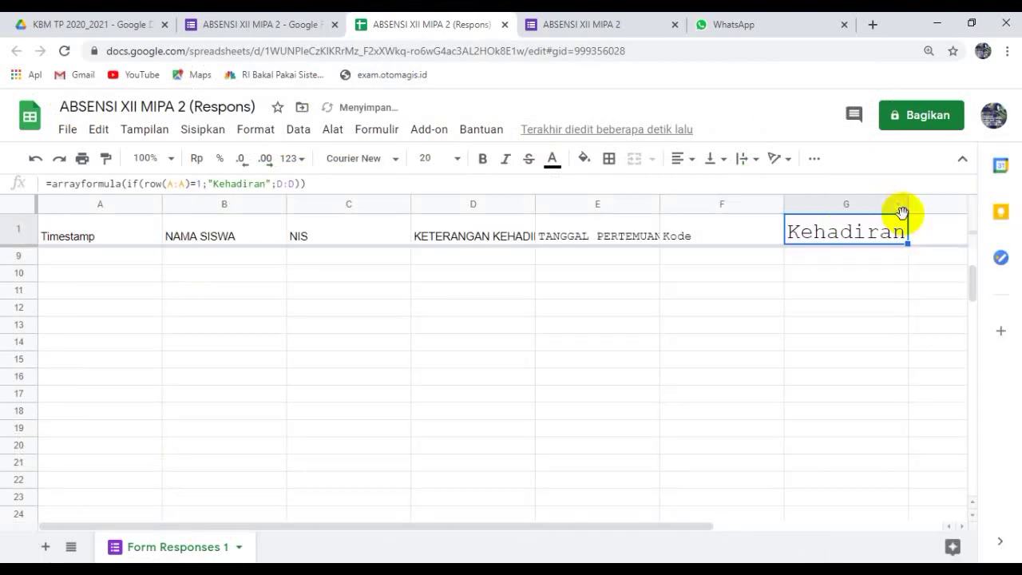
click(456, 158)
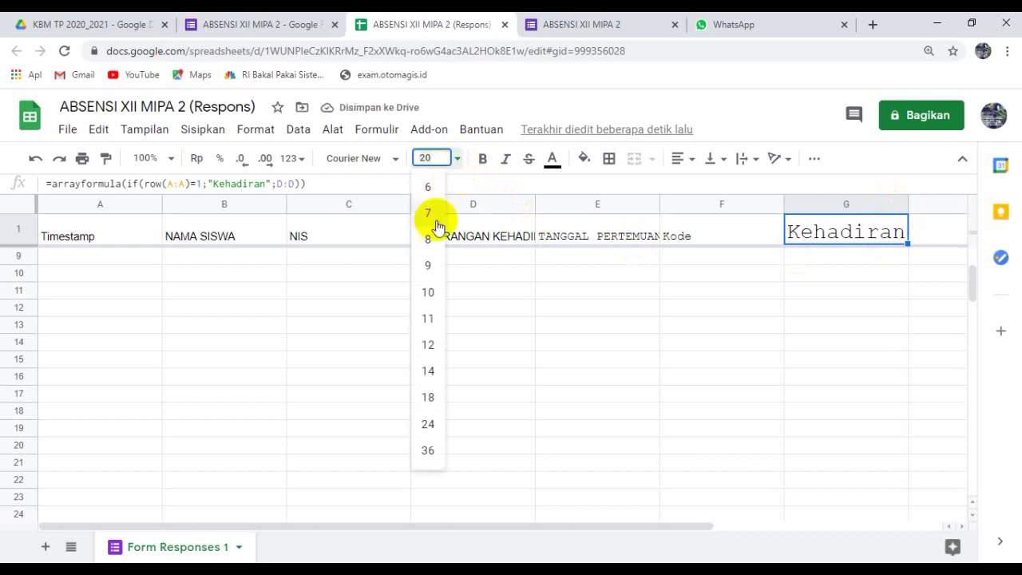
click(431, 318)
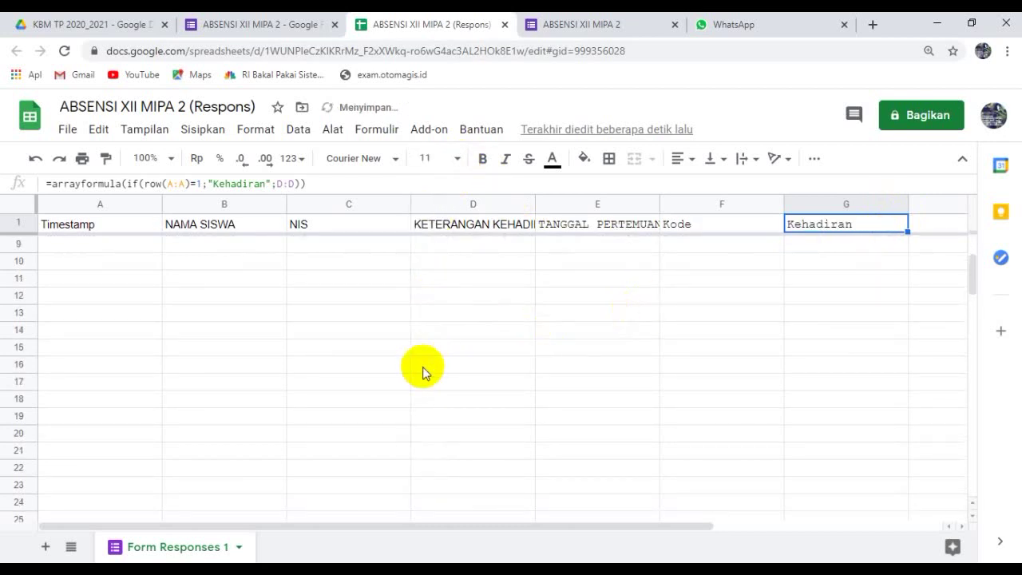
scroll(422, 367, up, 3)
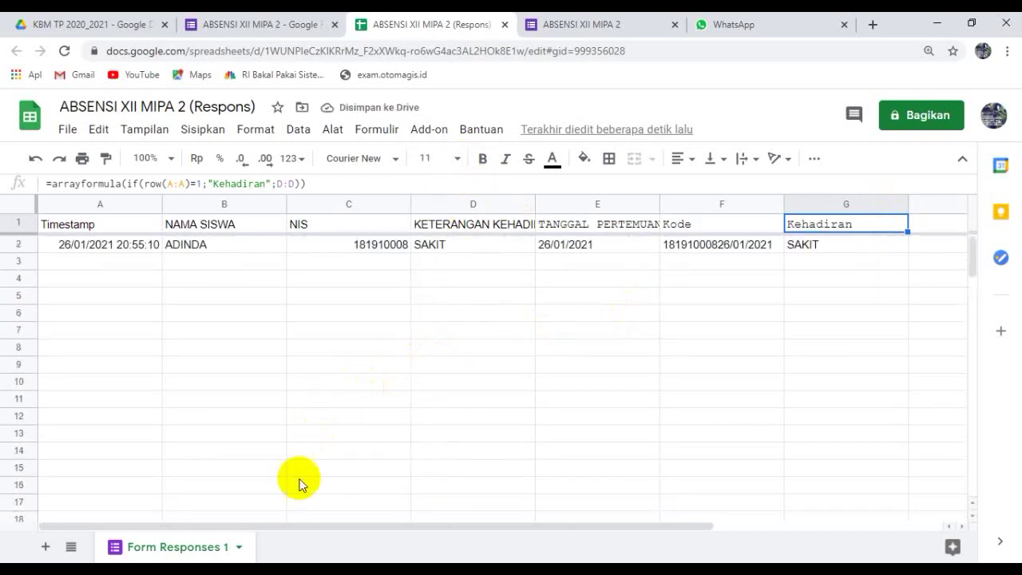
Add a new sheet to the response spreadsheet and name it DH XII MIPA 2.
click(45, 547)
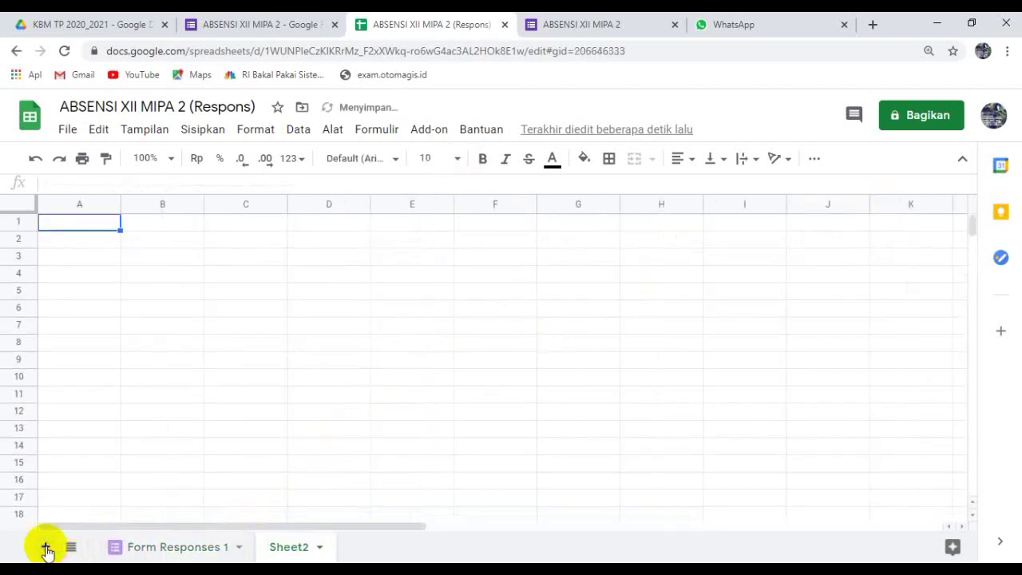
right_click(277, 554)
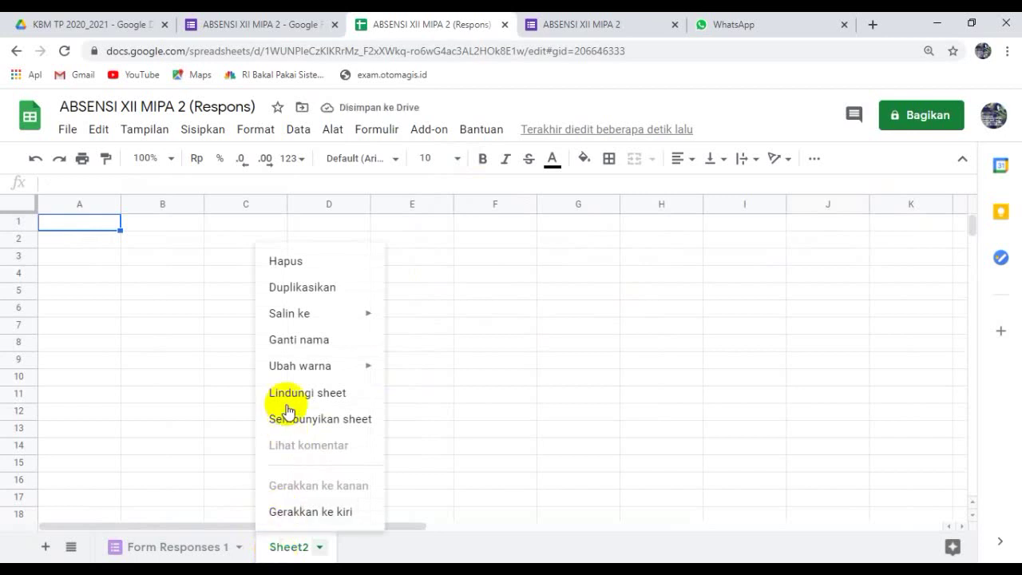
click(302, 345)
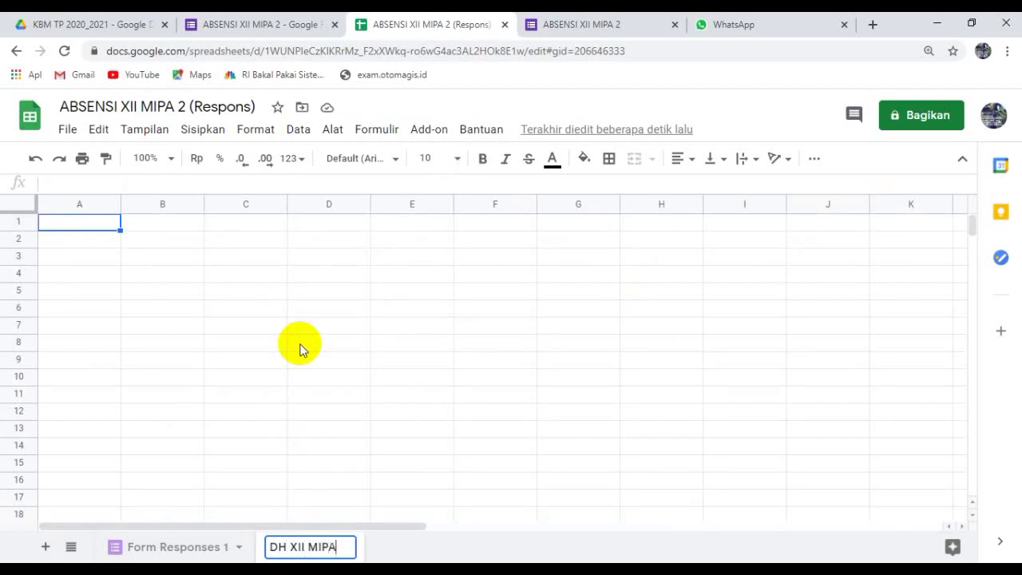
click(305, 360)
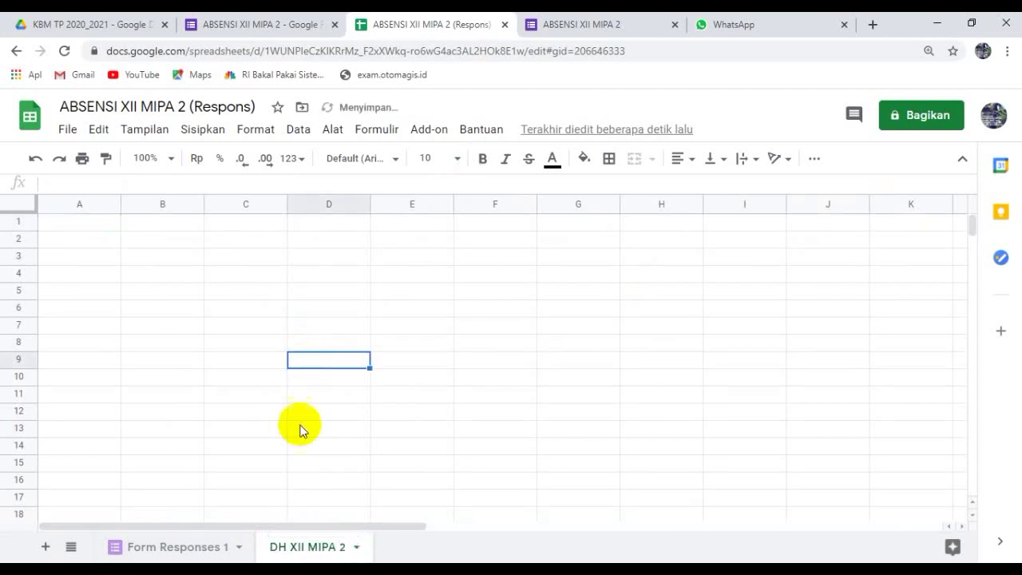
Switch to the Excel student list and copy the NO, NIS and NAMA columns, A13:C50, from sheet XII MIPA2.
click(243, 569)
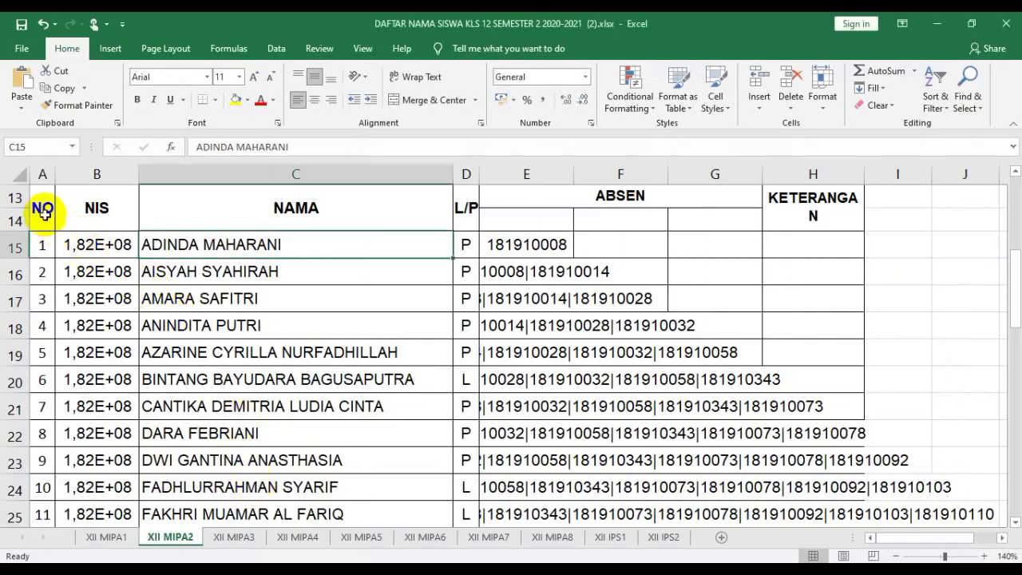
drag(41, 206, 395, 475)
key(ctrl+c)
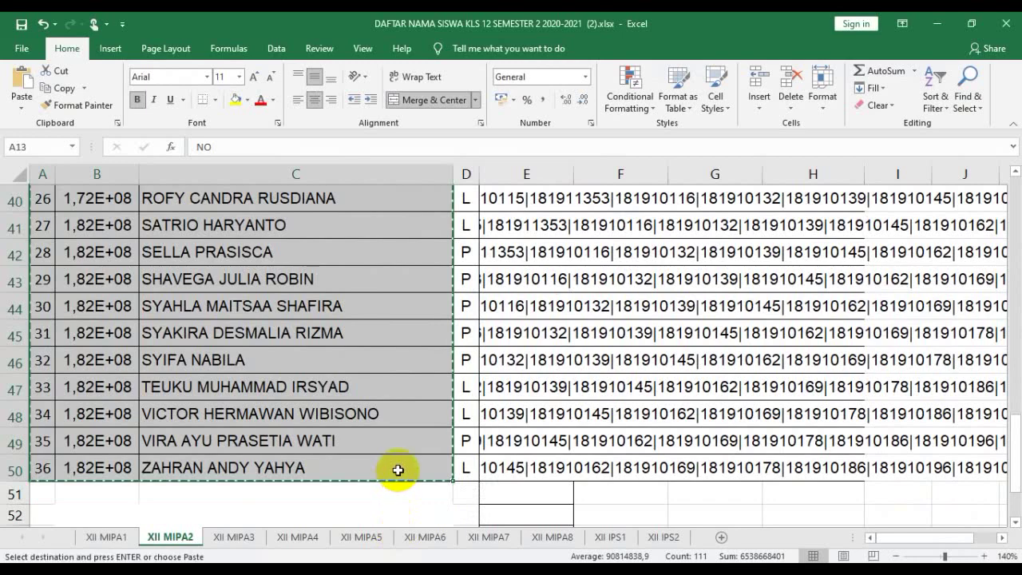
right_click(354, 440)
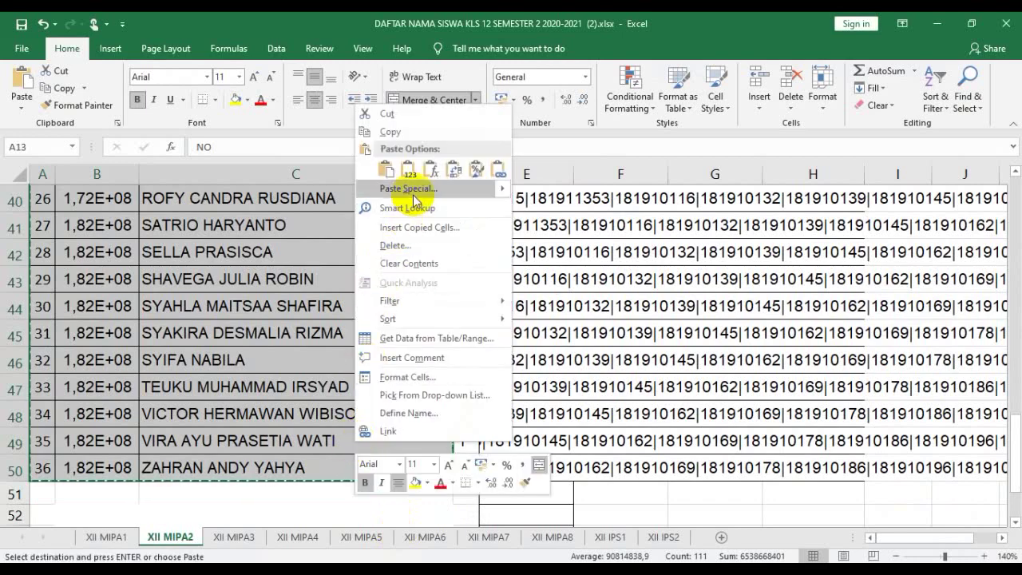
click(392, 134)
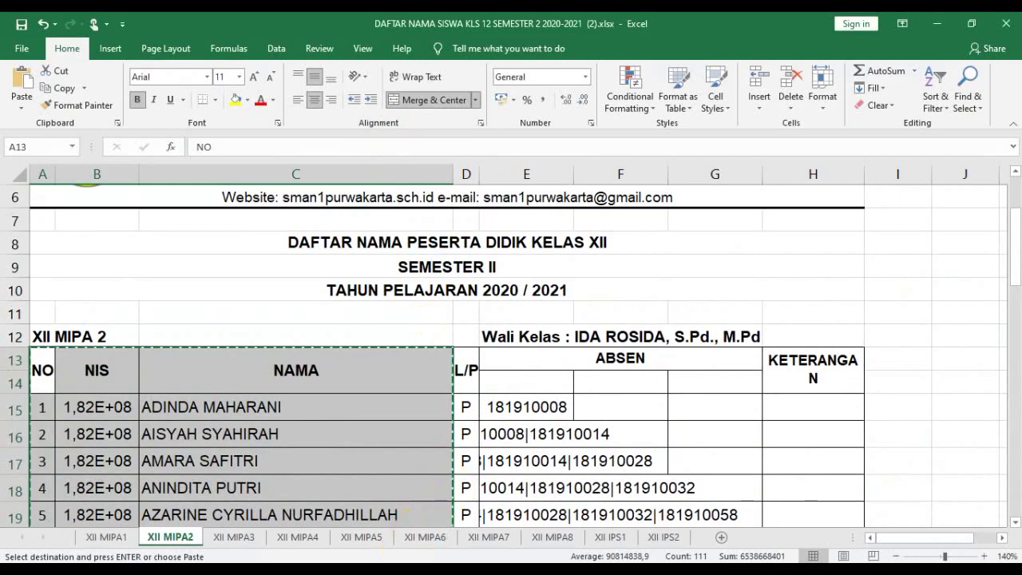
Switch back to the response spreadsheet, paste the student list at cell A1 and widen column C to fit the names.
key(alt+Tab)
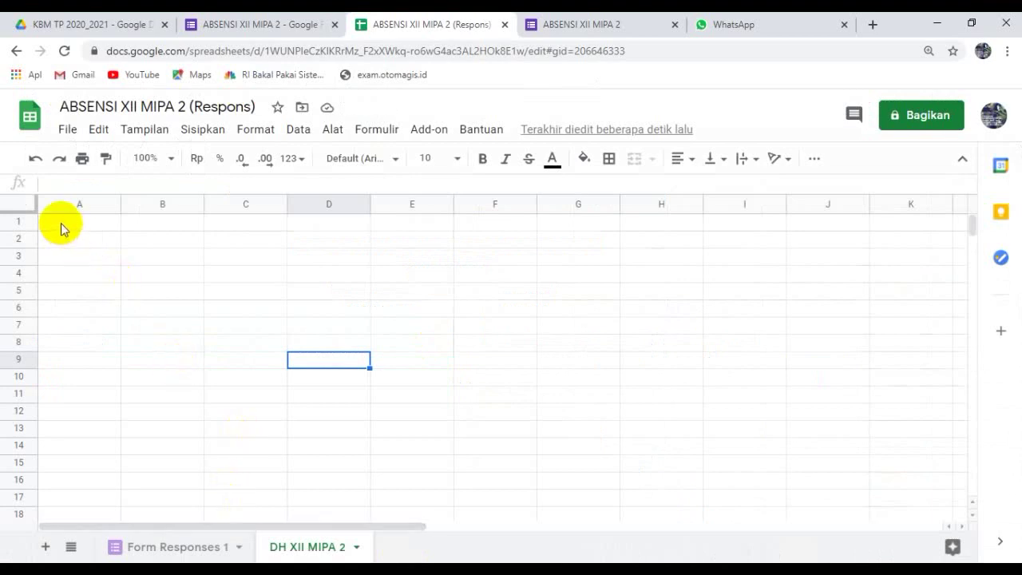
click(63, 229)
right_click(62, 226)
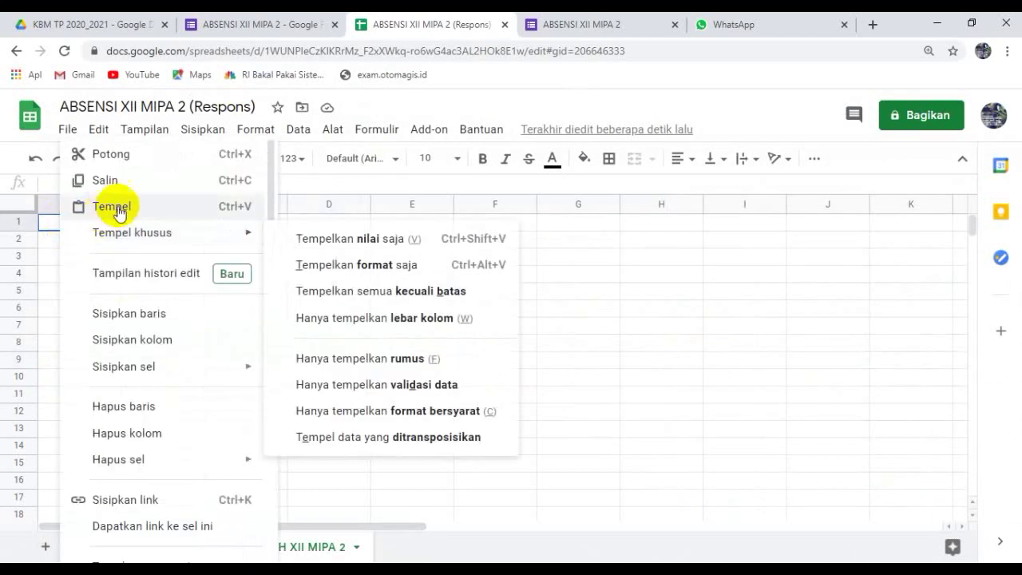
key(ctrl+v)
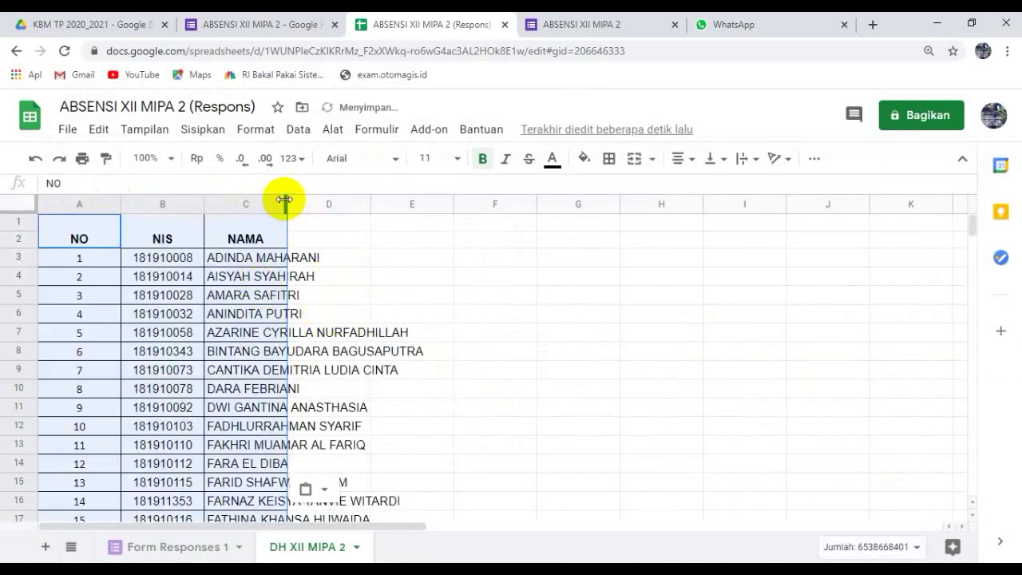
drag(284, 199, 429, 210)
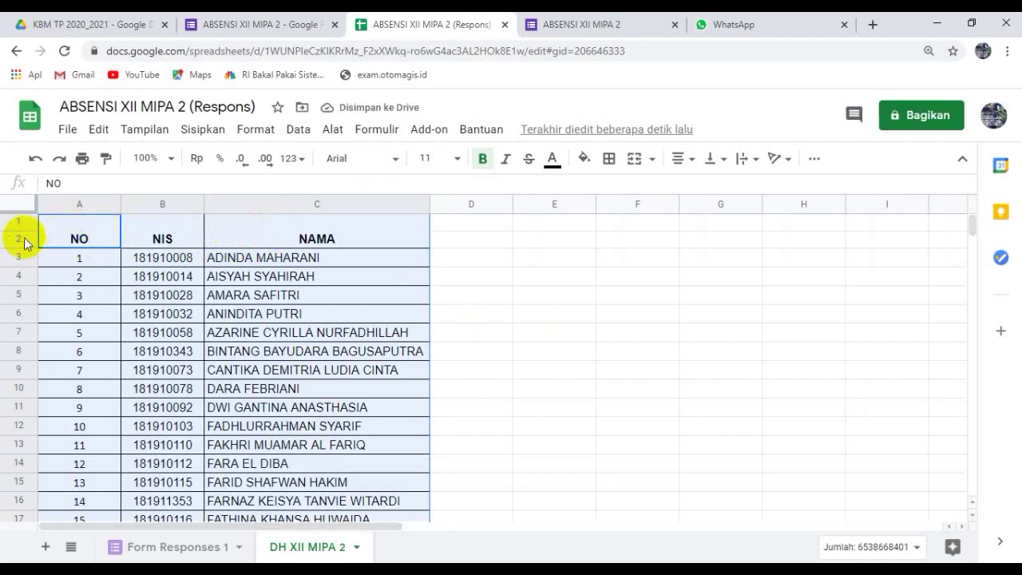
Delete row 2 of the pasted header and insert one blank row above the first student.
right_click(22, 243)
mouse_move(24, 244)
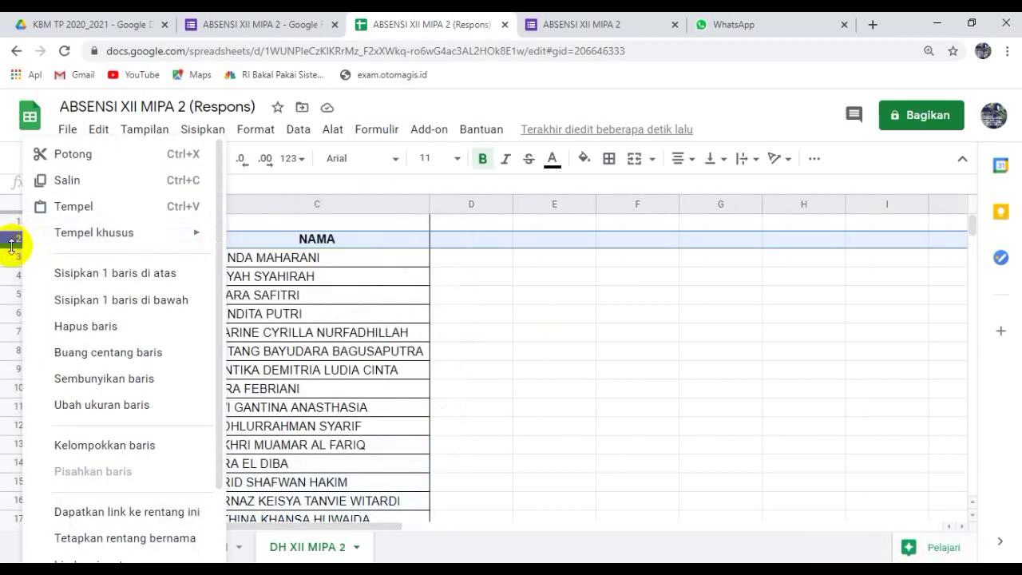
click(80, 333)
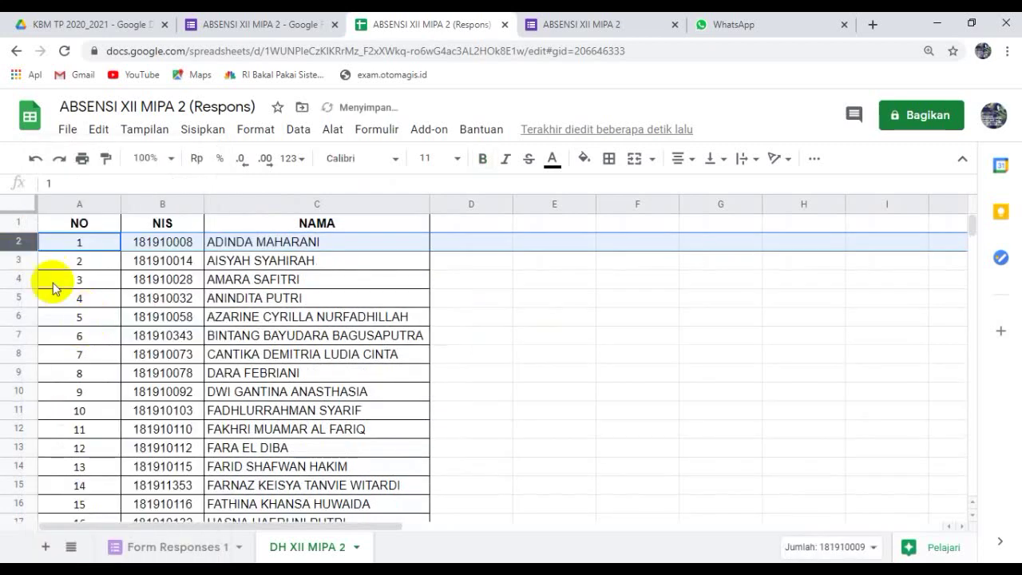
right_click(20, 249)
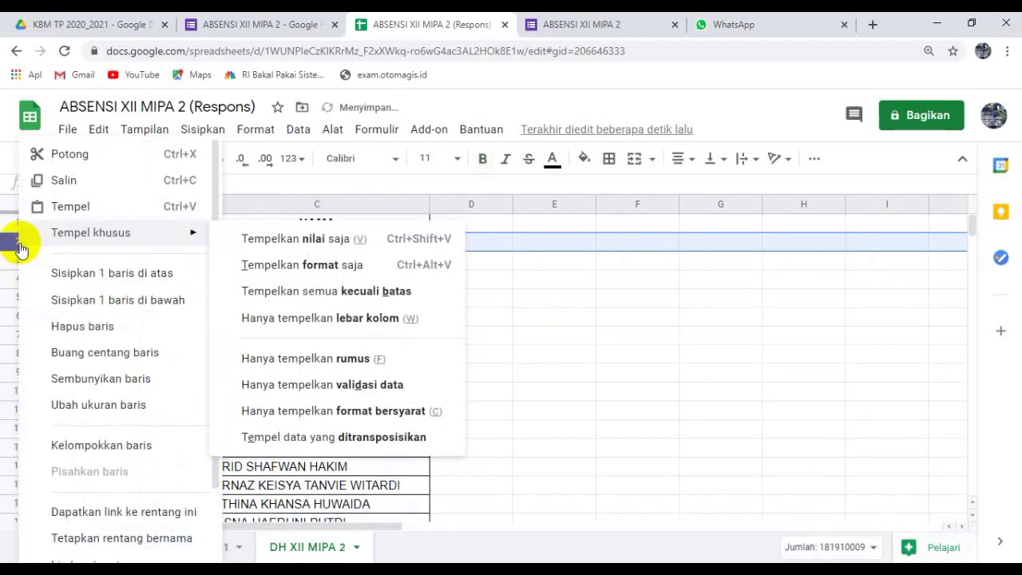
click(102, 274)
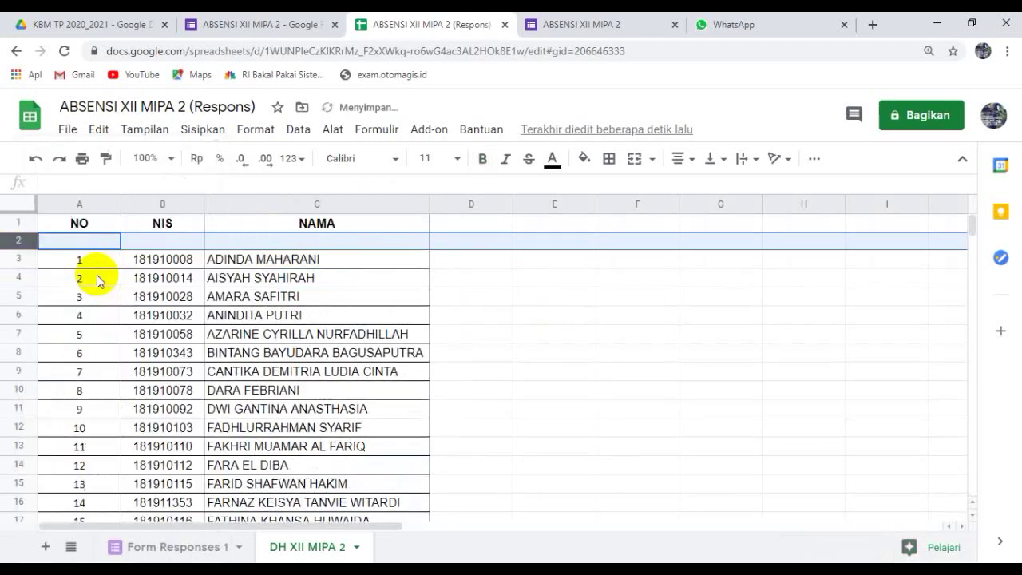
click(539, 298)
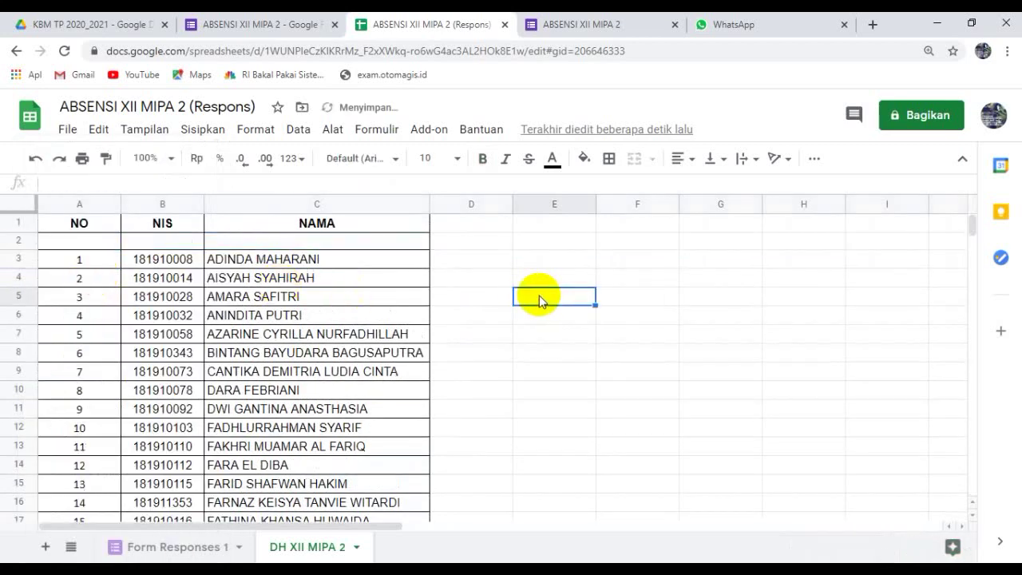
Enter the heading TANGGAL PERTEMUAN in cell D1 and the first meeting date 26/01/2021 in D2.
click(467, 227)
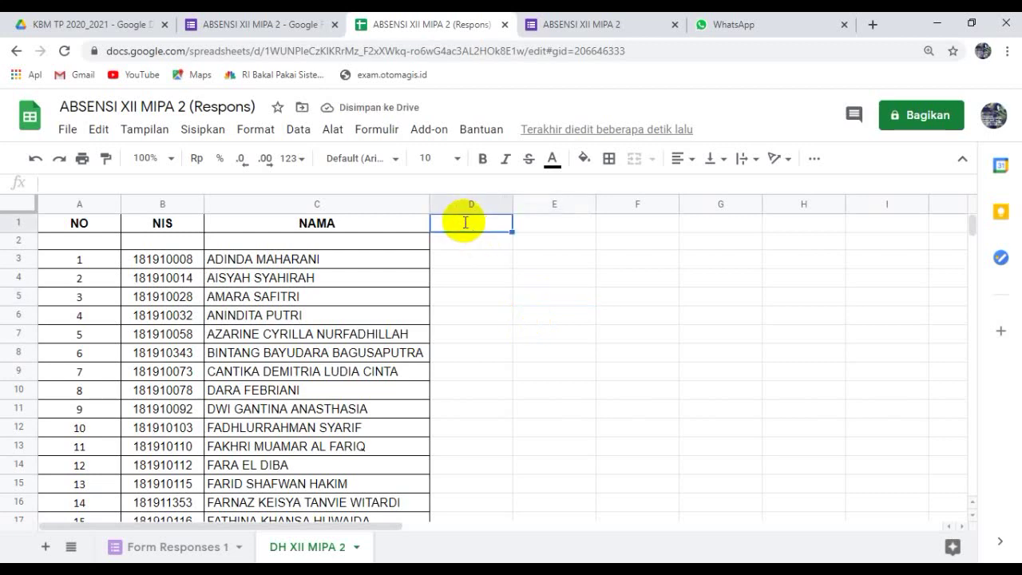
text(TANGGA)
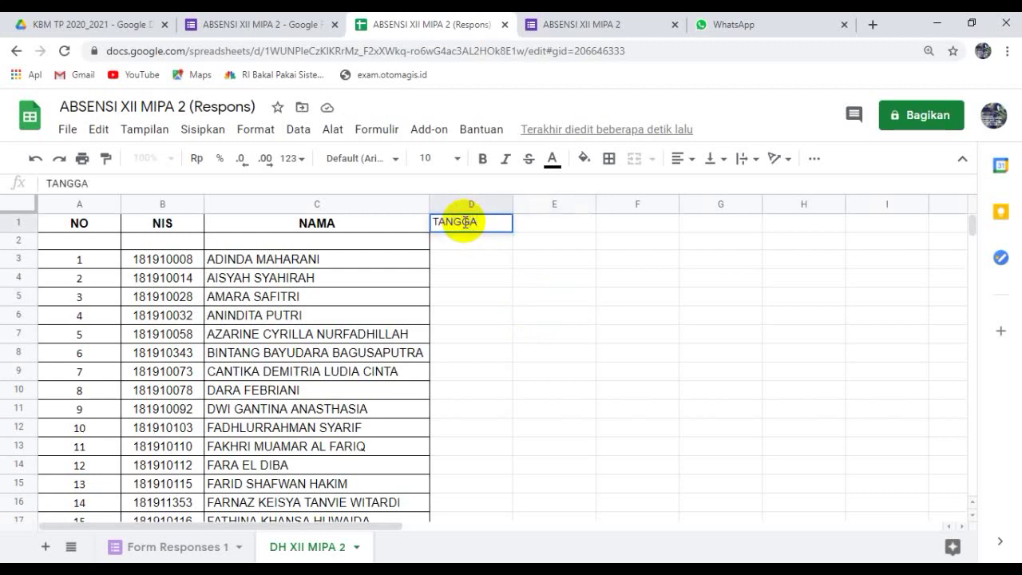
text(L PERTEMUA)
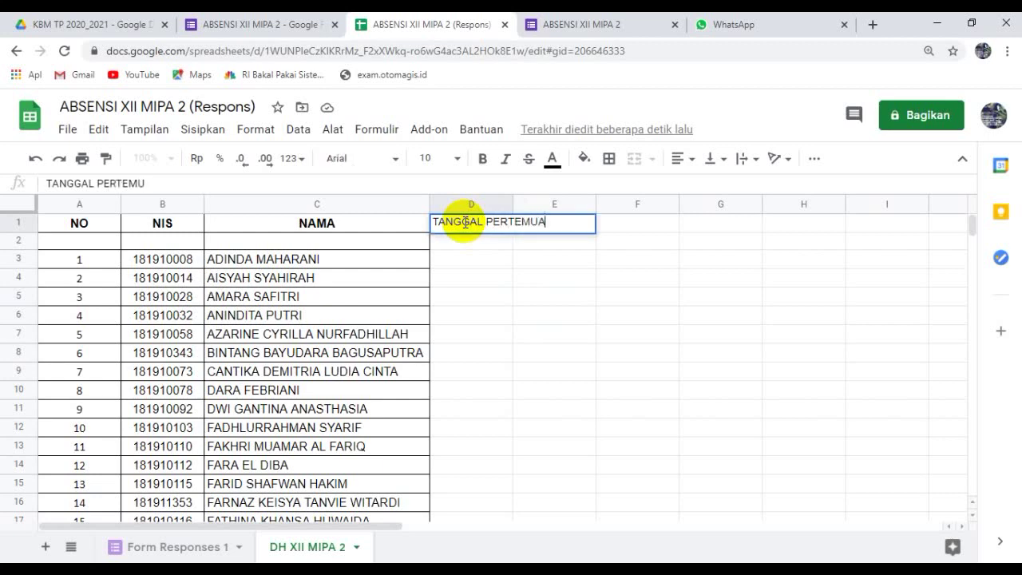
text(N)
click(463, 241)
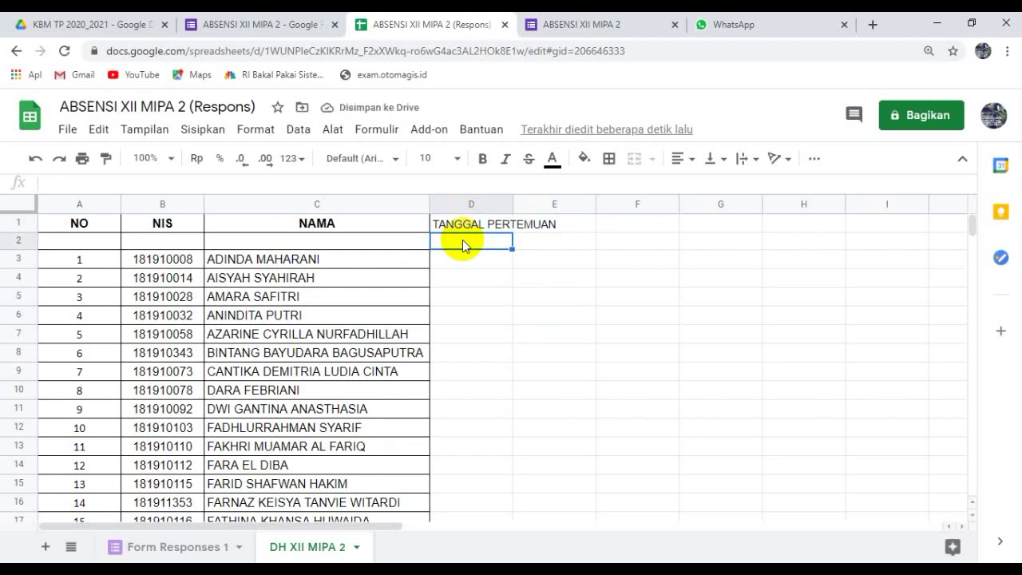
text(26/01)
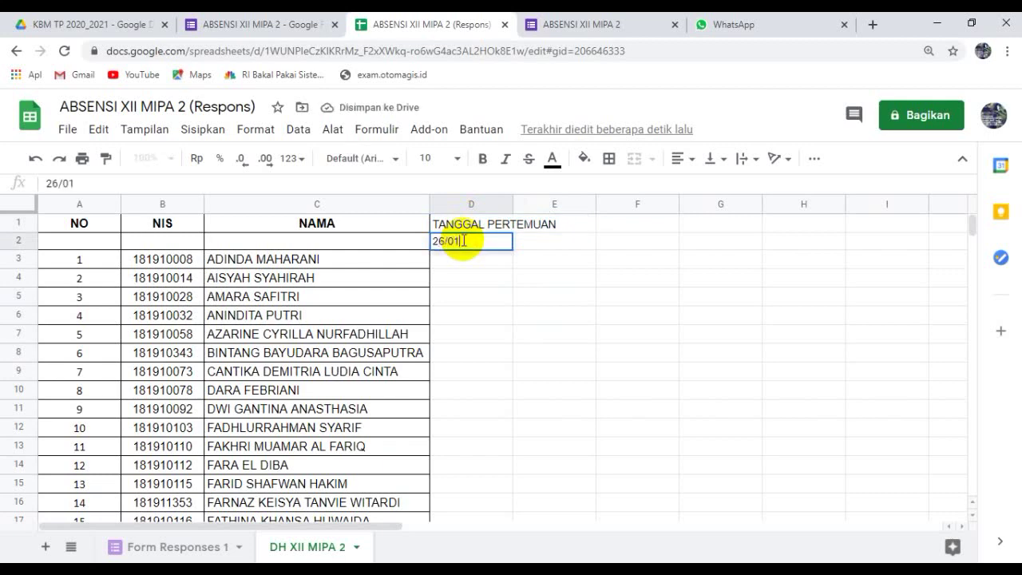
text(/2021)
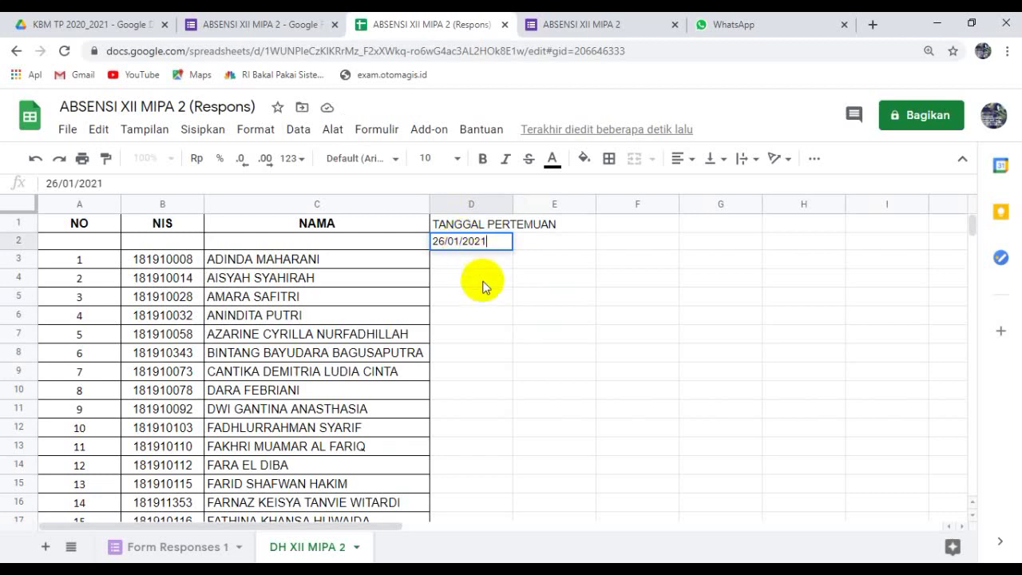
click(476, 279)
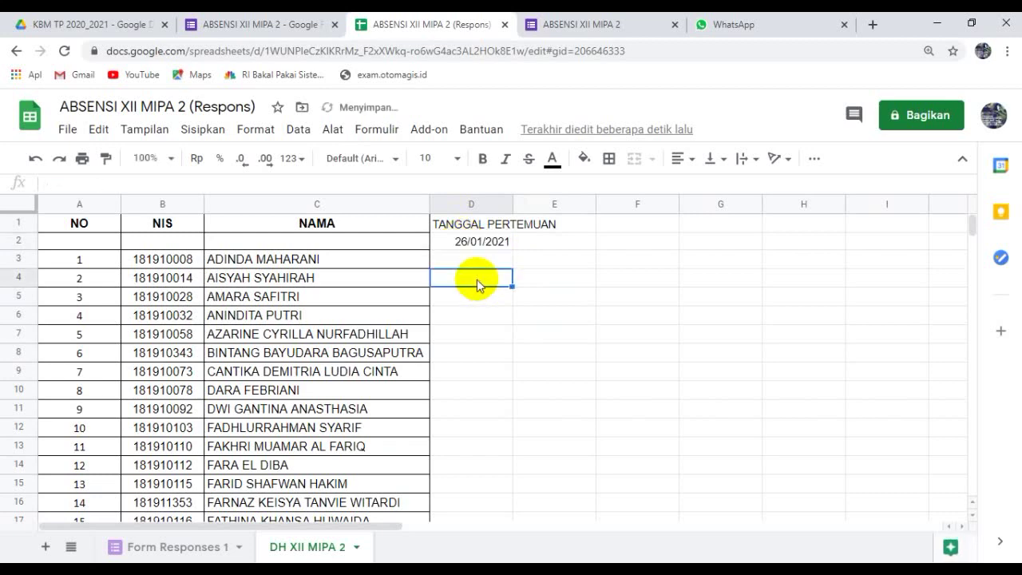
click(473, 241)
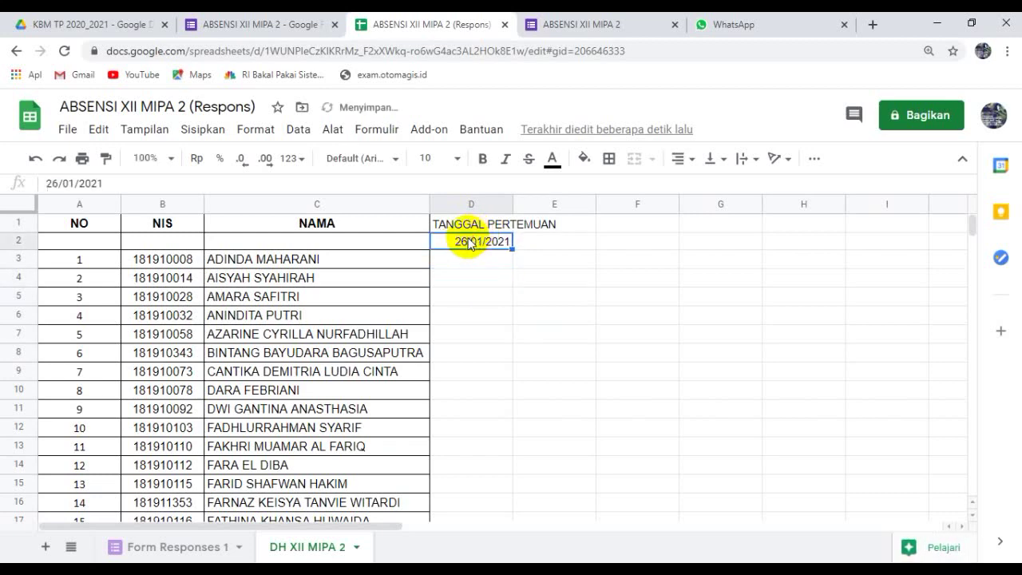
Enter the formula =D2+7 in cell E2 to calculate the next weekly meeting date.
click(535, 241)
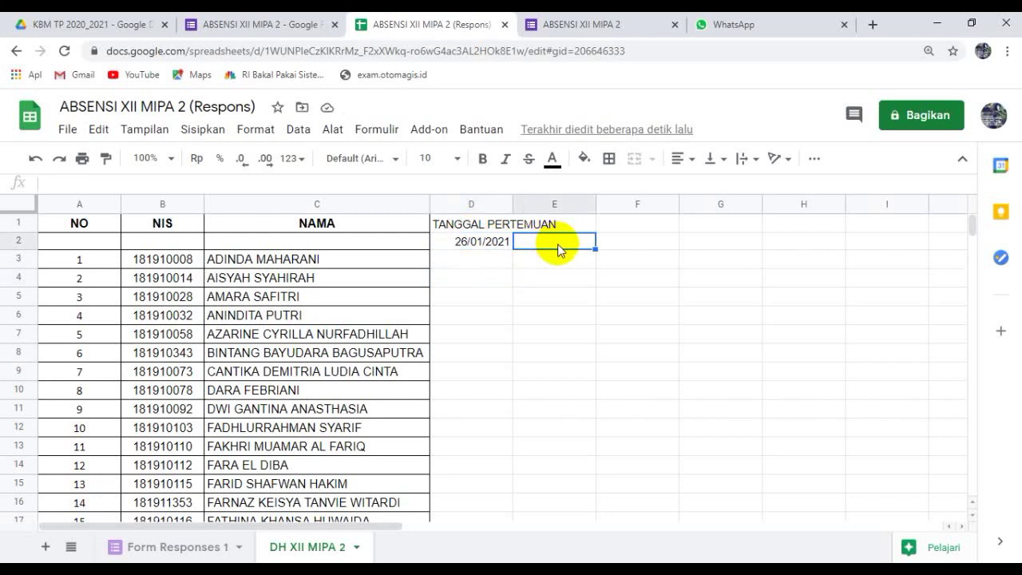
text(=)
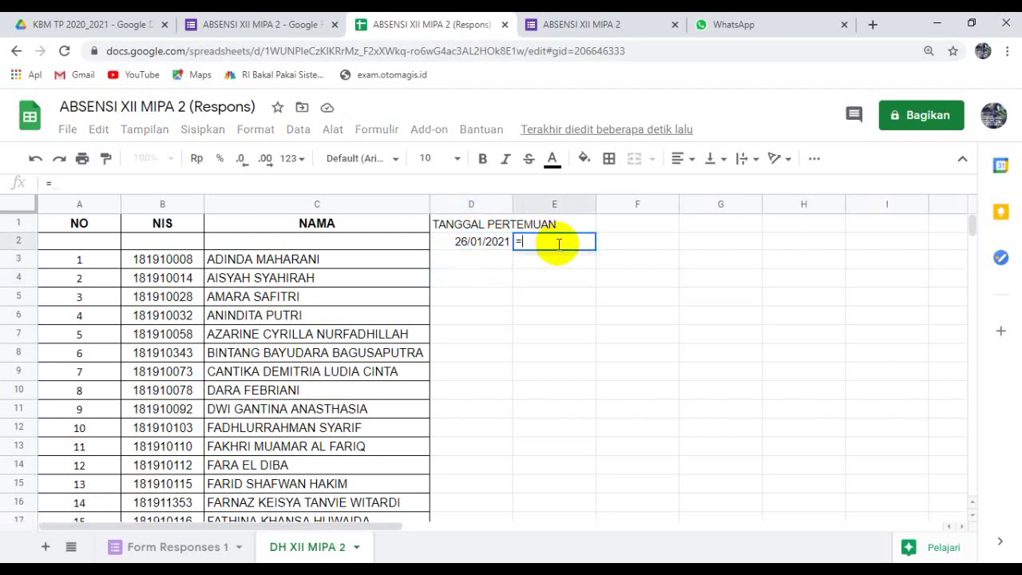
click(461, 242)
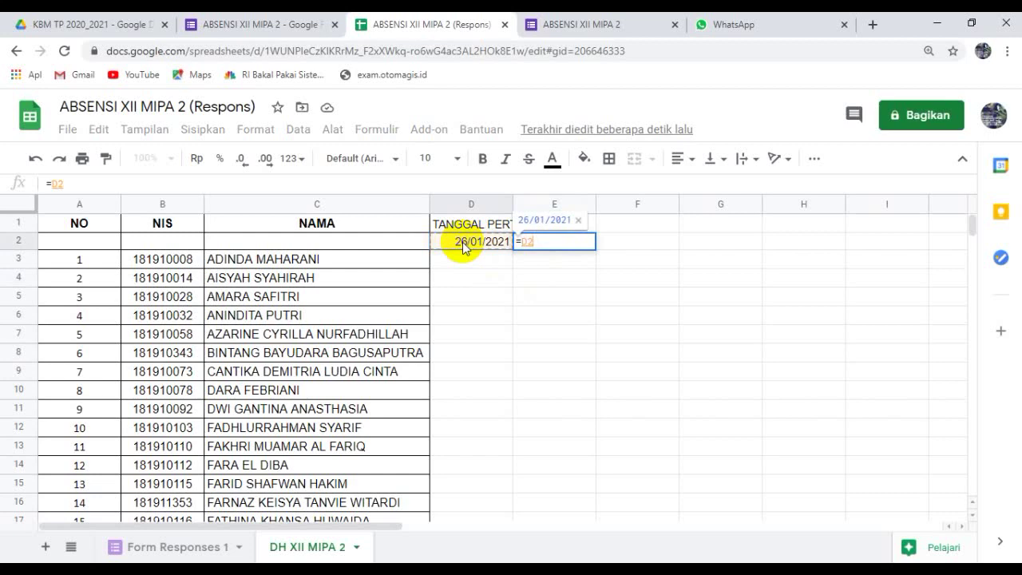
text(+7)
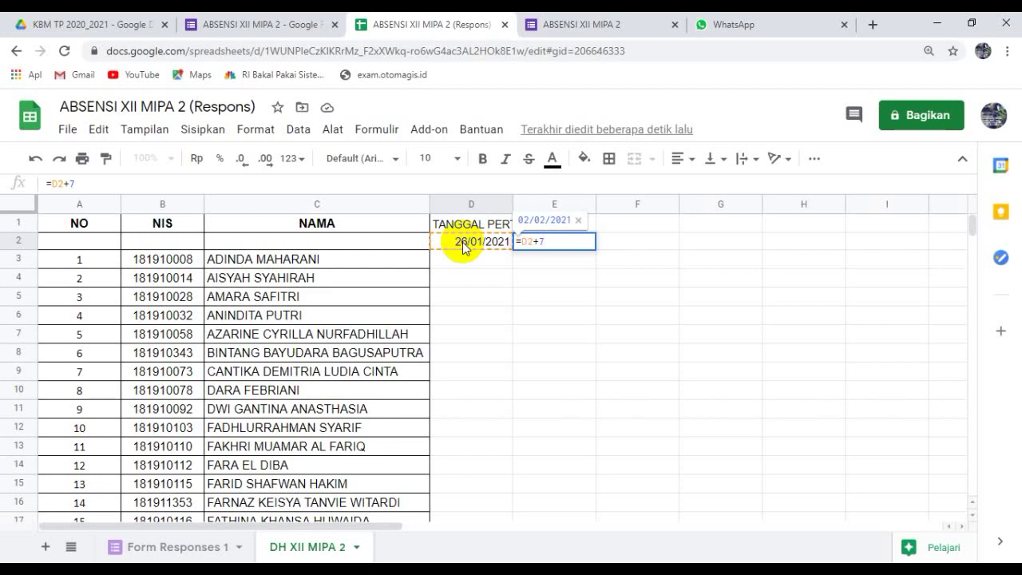
key(Return)
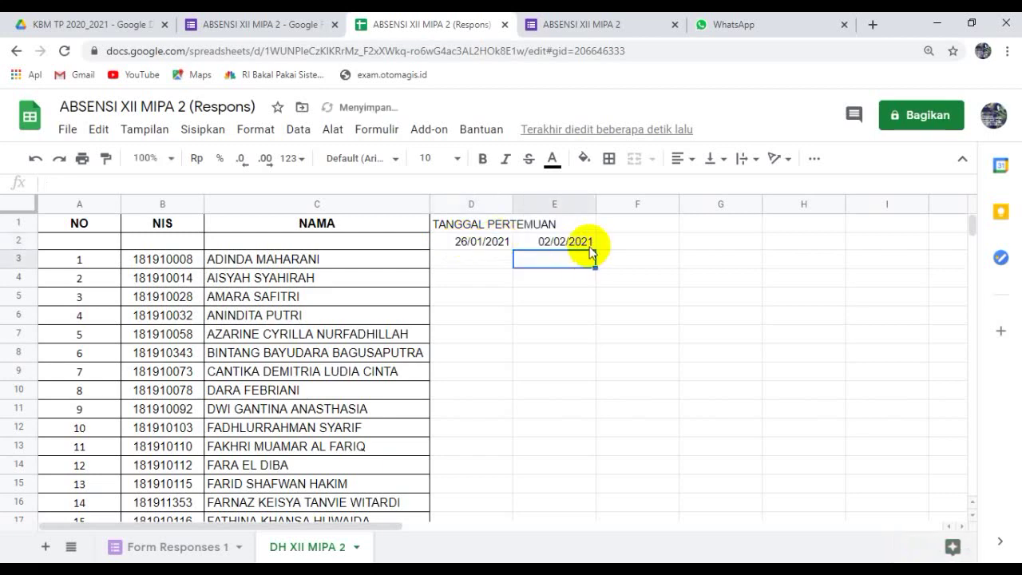
Copy the weekly date formula from cell E2 and paste it across F2:Z2.
click(559, 242)
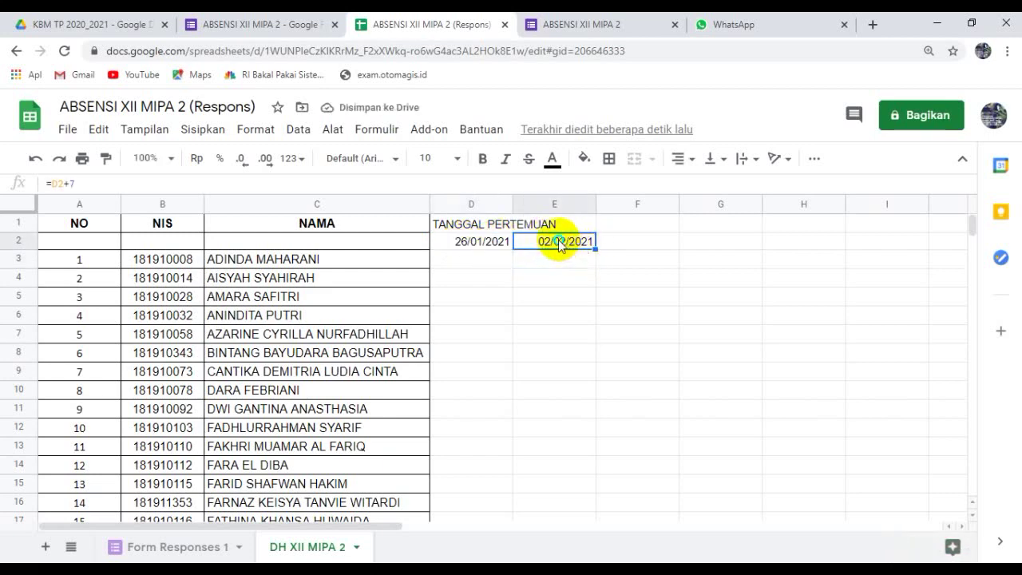
right_click(559, 245)
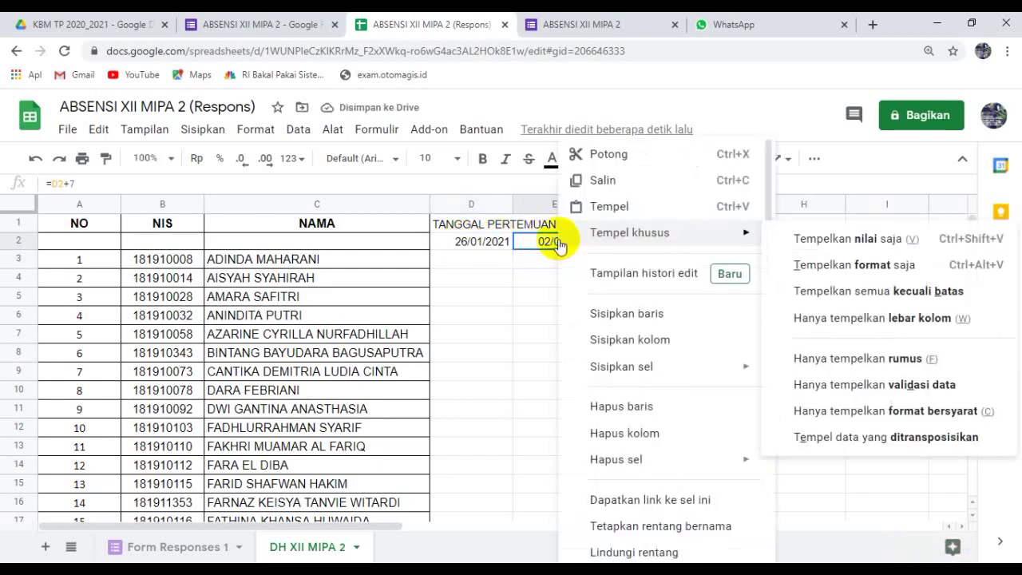
click(608, 184)
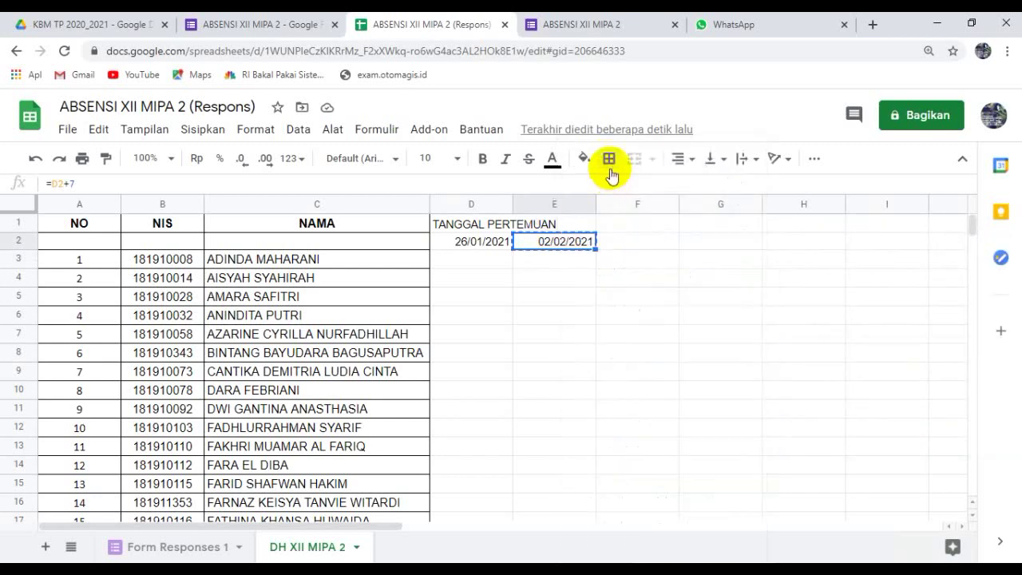
click(616, 244)
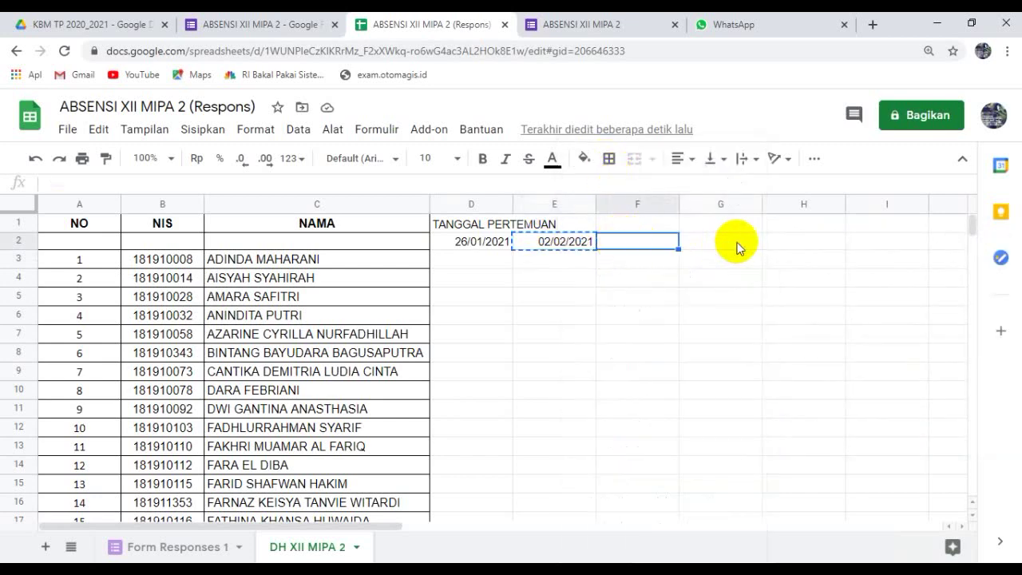
key(shift+Right)
key(shift+Right)
key(shift+Right)
key(shift+Right)
key(shift+Right)
key(shift+Right)
key(shift+Right)
key(shift+Right)
key(shift+Right)
key(shift+Right)
key(shift+Right)
key(shift+Right)
key(shift+Right)
key(shift+Right)
key(shift+Right)
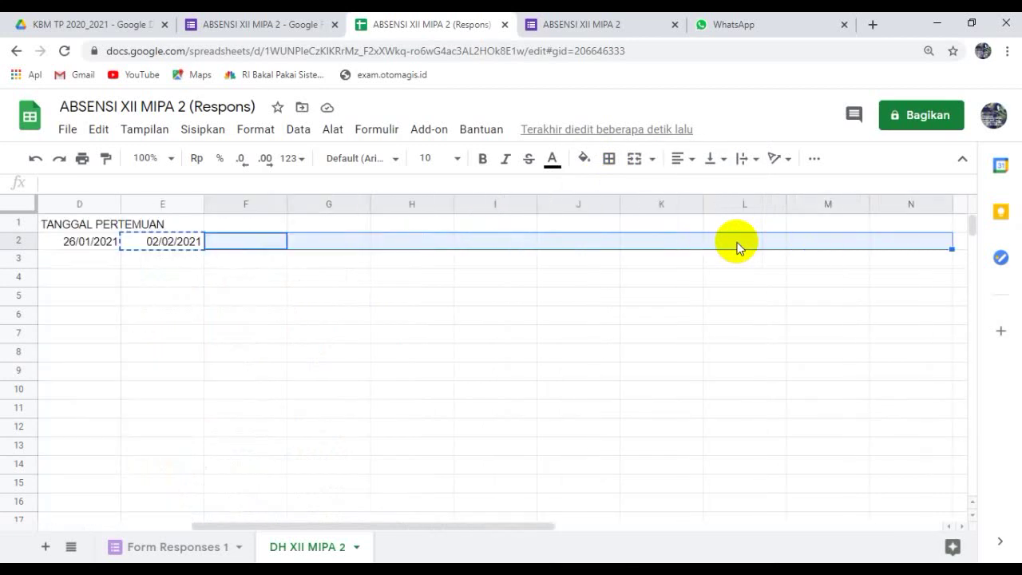
key(shift+Right)
key(shift+Right)
key(shift+Right)
key(shift+Right)
key(shift+Right)
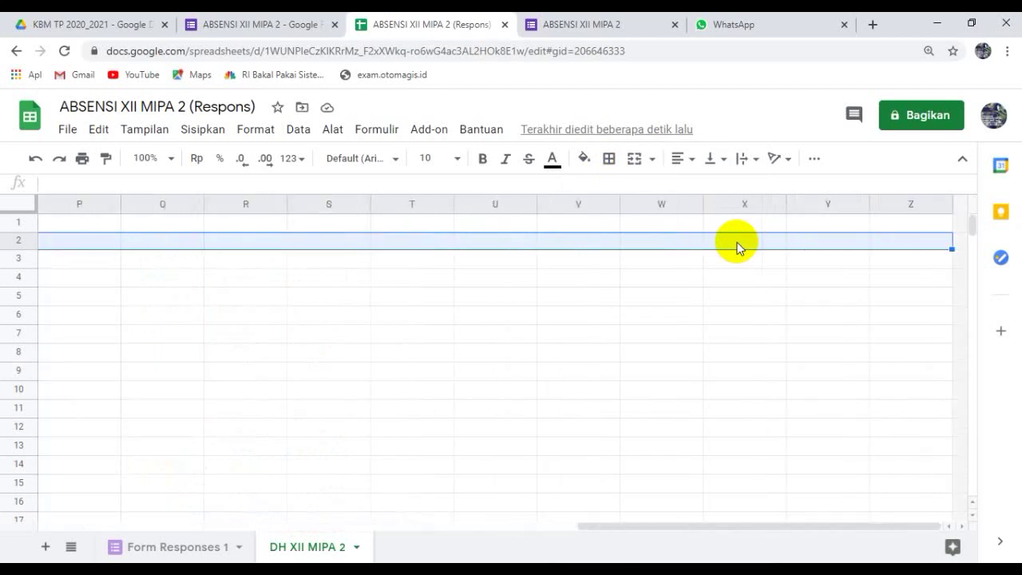
right_click(736, 248)
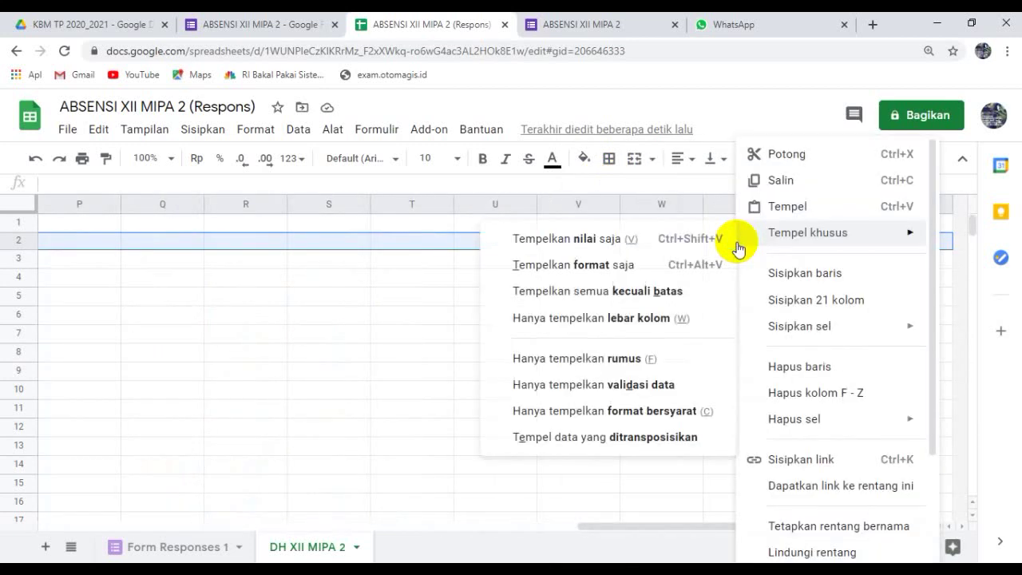
click(787, 206)
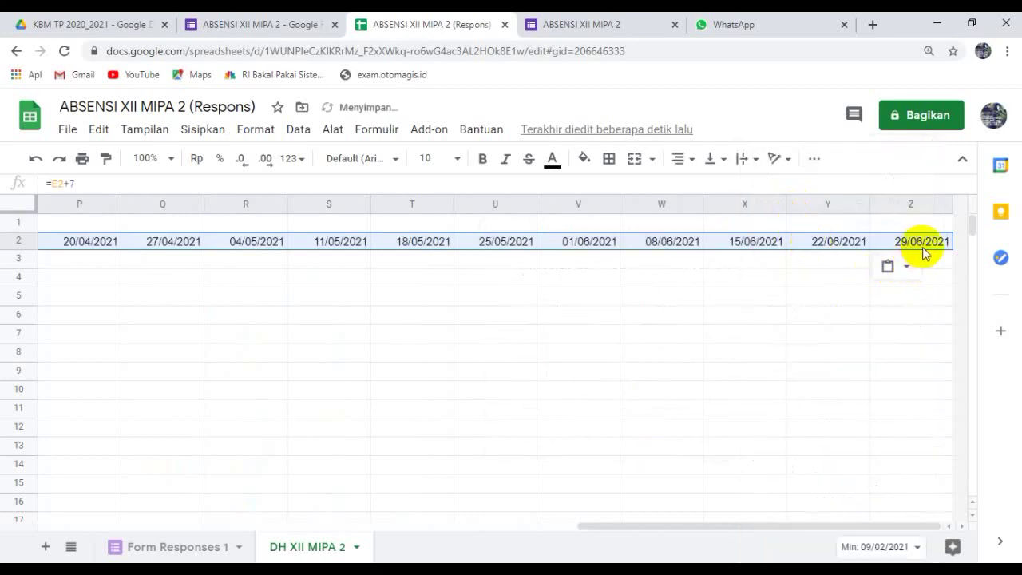
drag(782, 527, 274, 528)
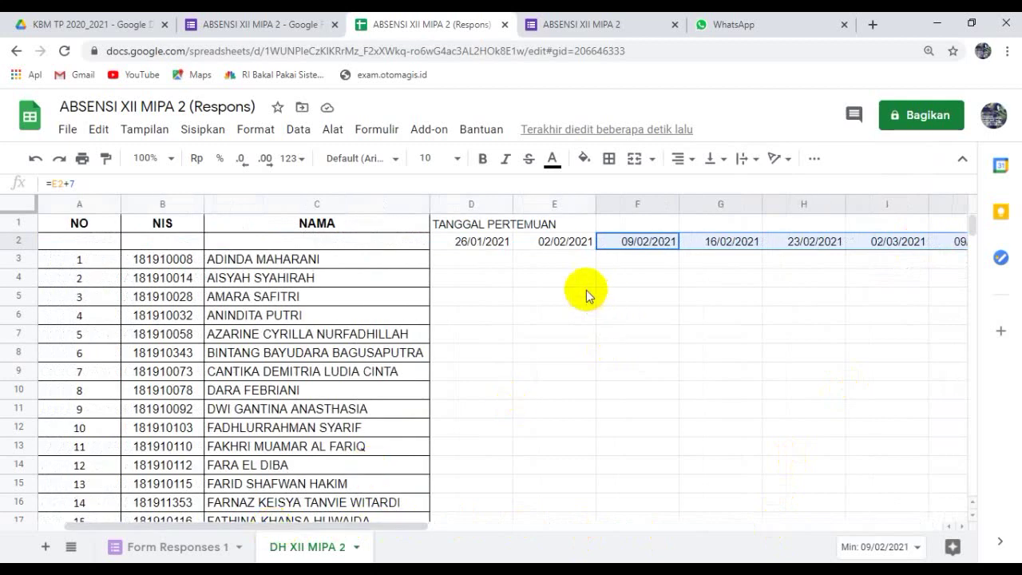
Apply all borders to the attendance grid D1:Z38, from the TANGGAL PERTEMUAN heading through the last student's row.
click(472, 244)
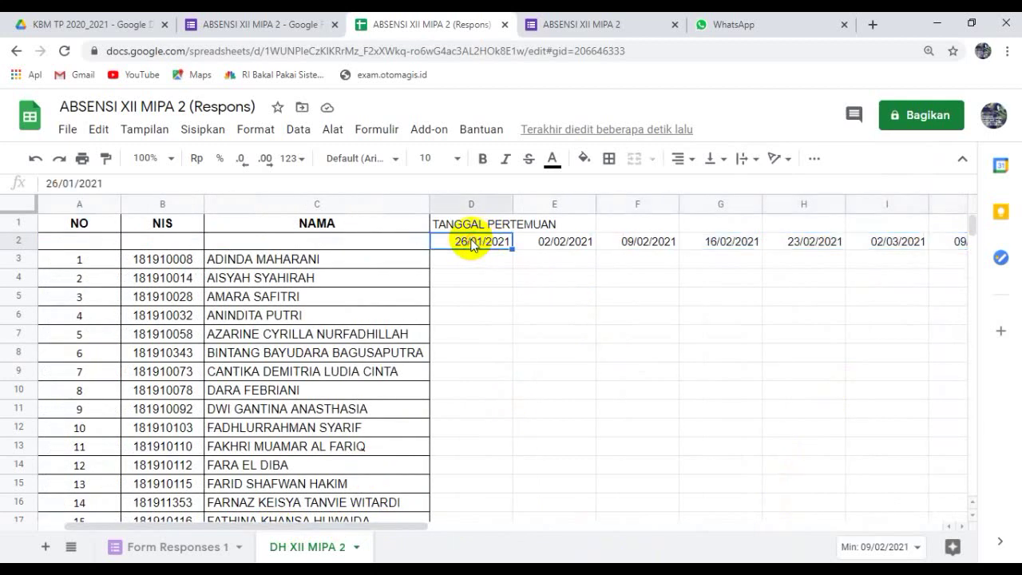
click(465, 229)
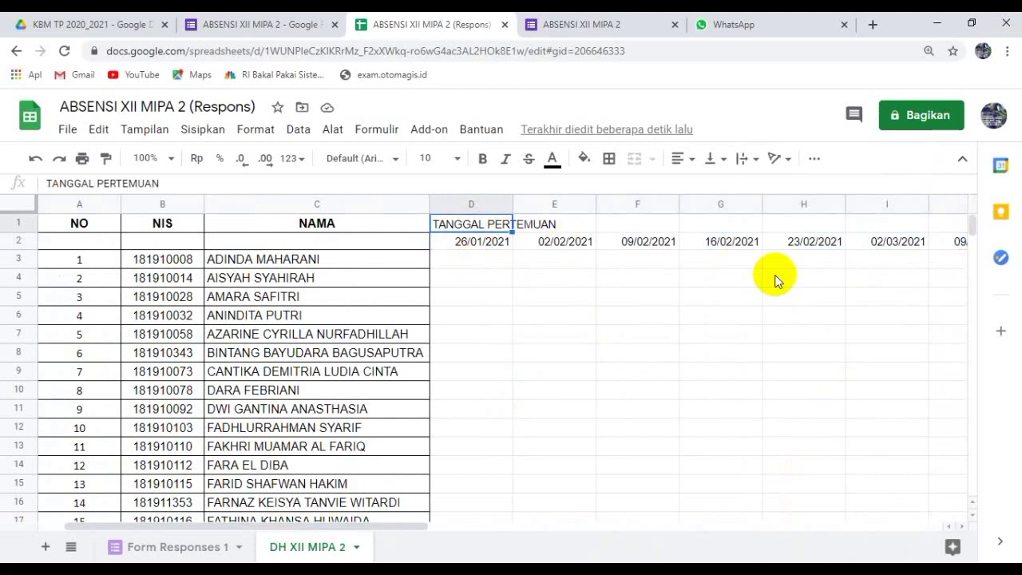
key(shift+Down)
key(shift+Down)
key(shift+Down)
key(shift+Down)
key(shift+Down)
key(shift+Down)
key(shift+Down)
key(shift+Down)
key(shift+Down)
key(shift+Down)
key(shift+Down)
key(shift+Down)
key(shift+Down)
key(shift+Down)
key(shift+Down)
key(shift+Down)
key(shift+Down)
key(shift+Down)
key(shift+Down)
key(shift+Down)
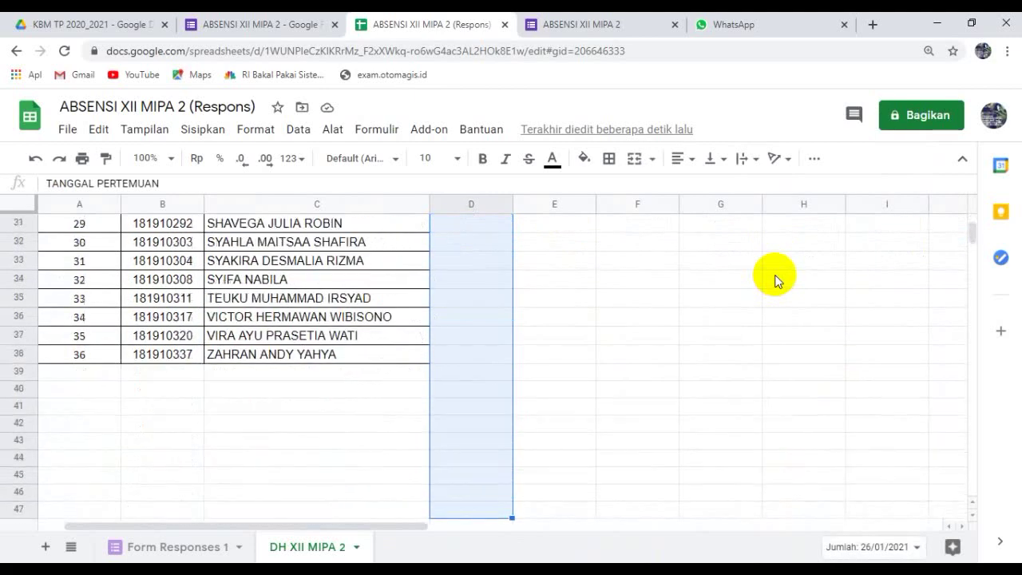
key(shift+Up)
key(shift+Up)
key(shift+Up)
key(shift+Up)
key(shift+Up)
key(shift+Up)
key(shift+Up)
key(shift+Up)
key(shift+Up)
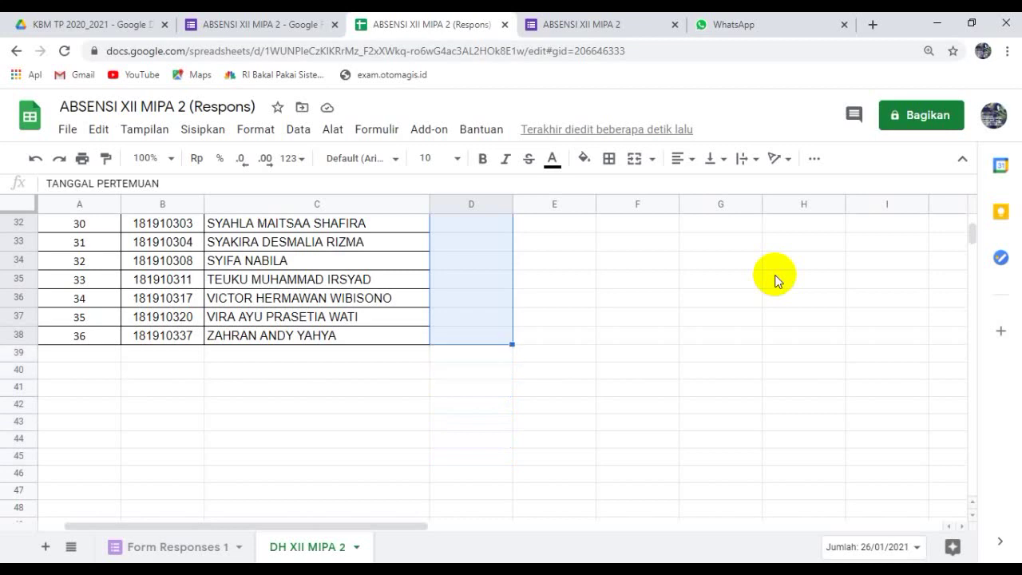
key(shift+Right)
key(shift+Right)
key(shift+Right)
key(shift+Right)
key(shift+Right)
key(shift+Right)
key(shift+Right)
key(shift+Right)
key(shift+Right)
key(shift+Right)
key(shift+Right)
key(shift+Right)
key(shift+Right)
key(shift+Right)
key(shift+Right)
key(shift+Right)
key(shift+Right)
key(shift+Right)
key(shift+Right)
key(shift+Right)
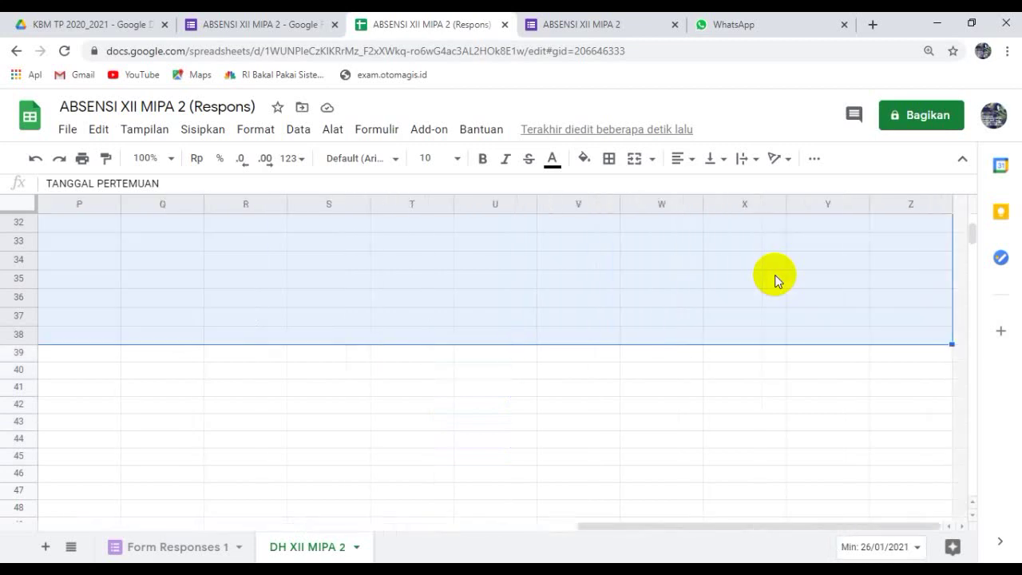
click(608, 159)
click(614, 190)
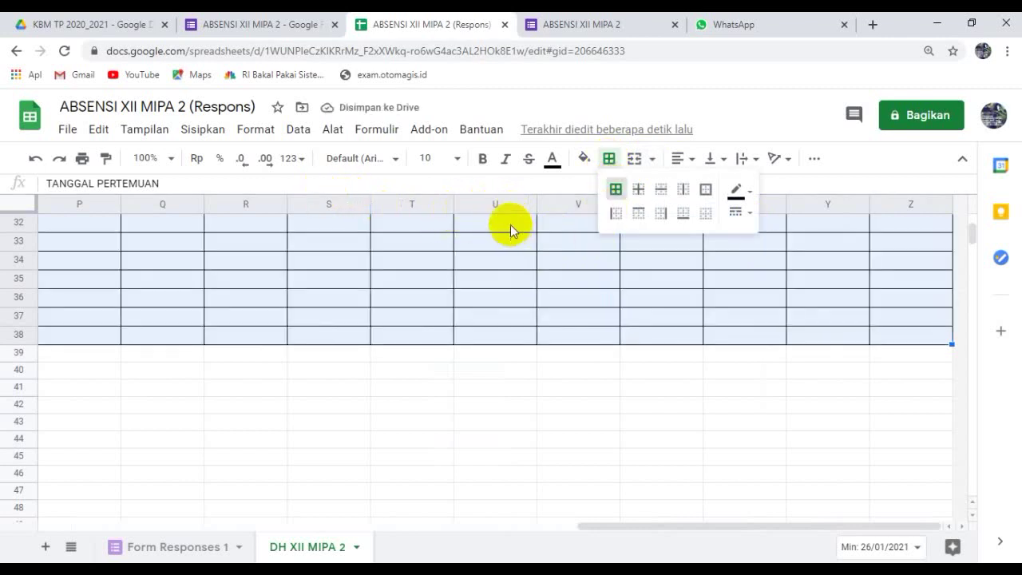
Centre-align the contents of the meeting date grid D1:Z38 horizontally.
click(691, 162)
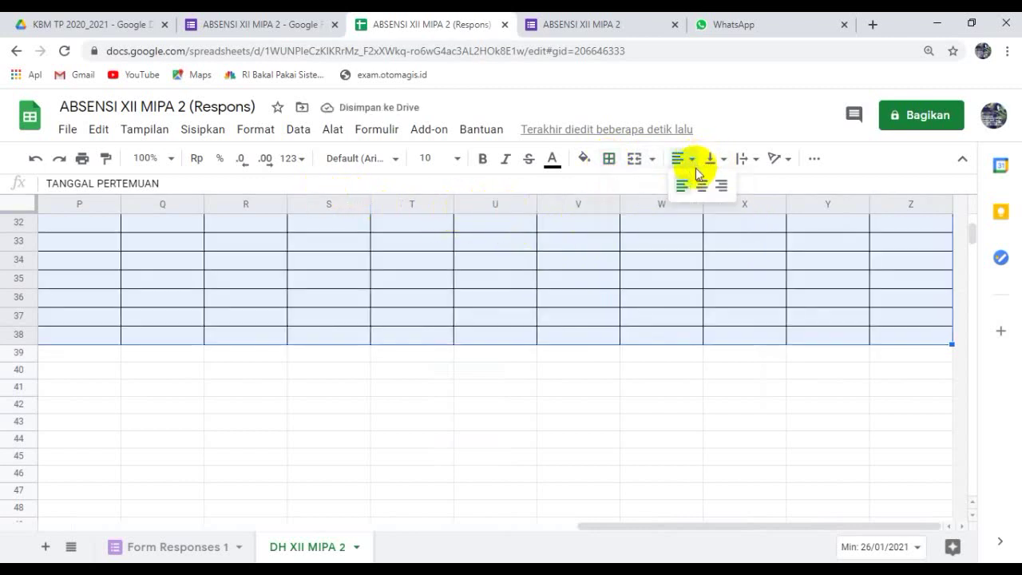
click(702, 185)
scroll(598, 355, up, 6)
scroll(599, 351, up, 2)
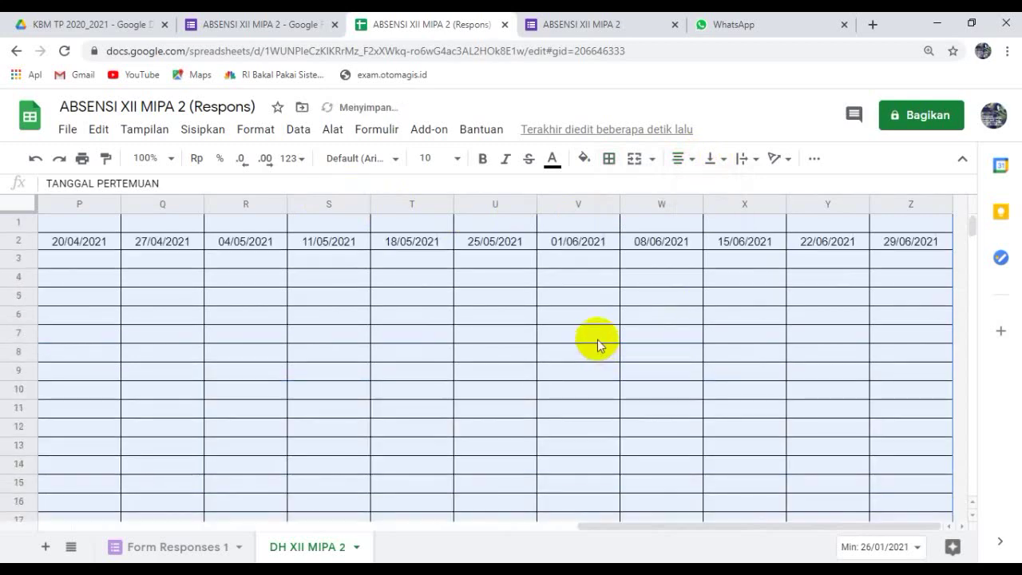
drag(735, 527, 285, 504)
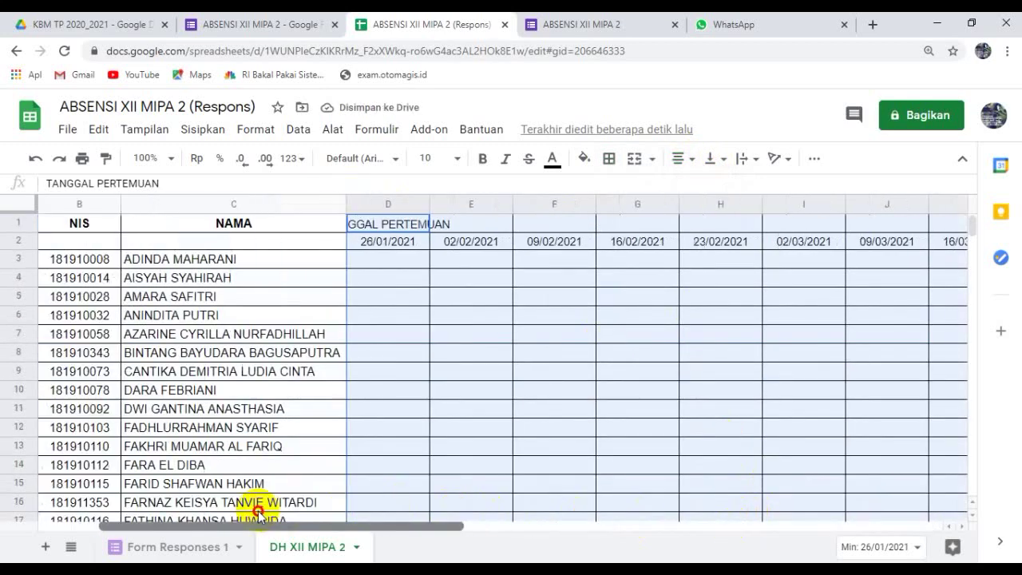
drag(332, 535, 205, 524)
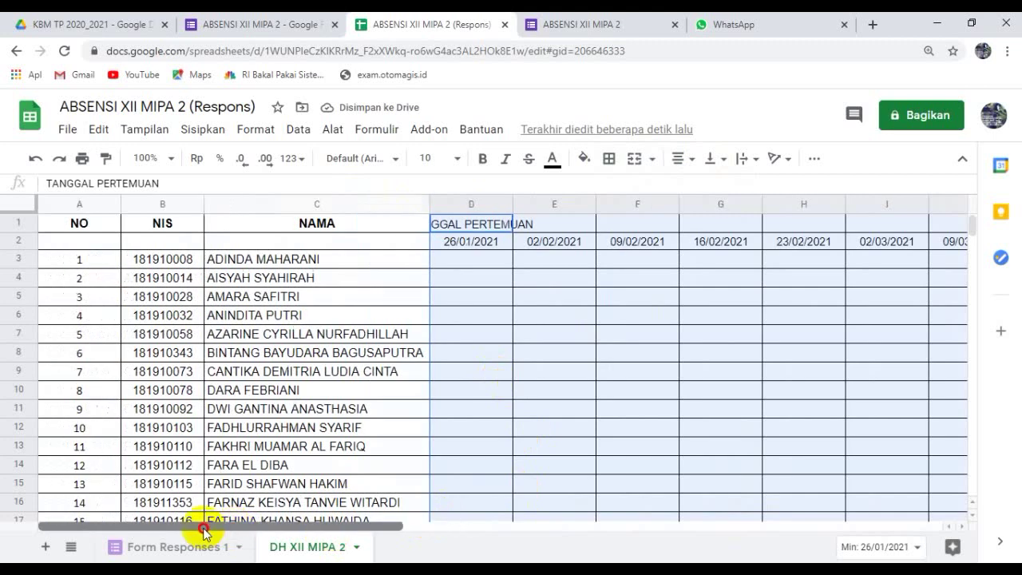
click(542, 315)
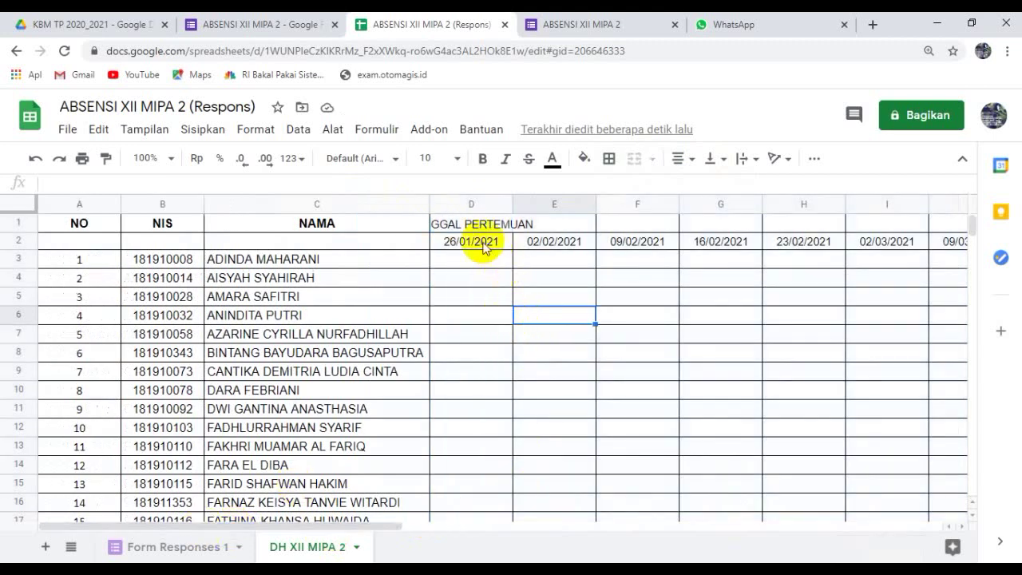
Left-align the TANGGAL PERTEMUAN heading in cell D1.
click(455, 228)
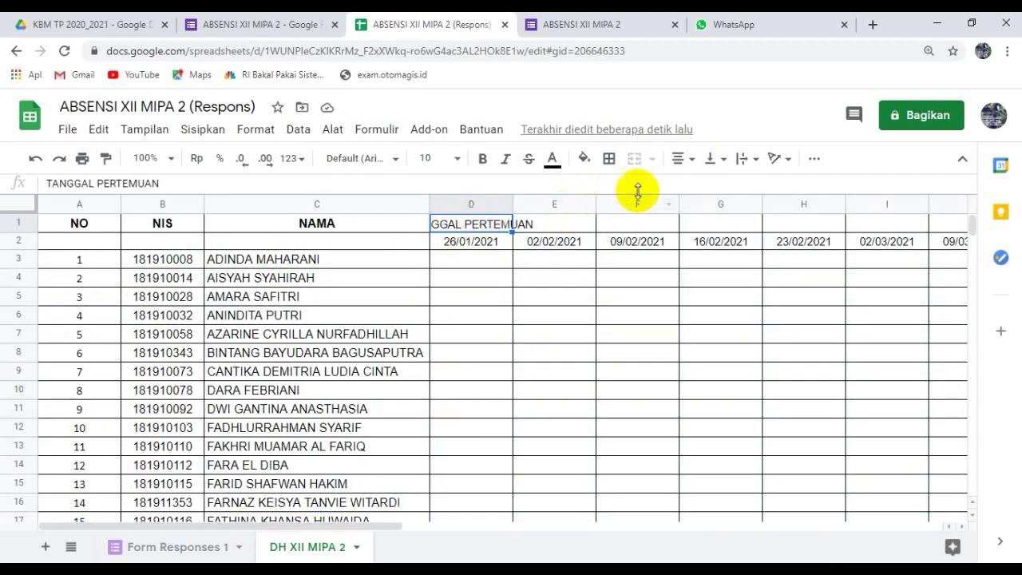
click(683, 159)
click(682, 186)
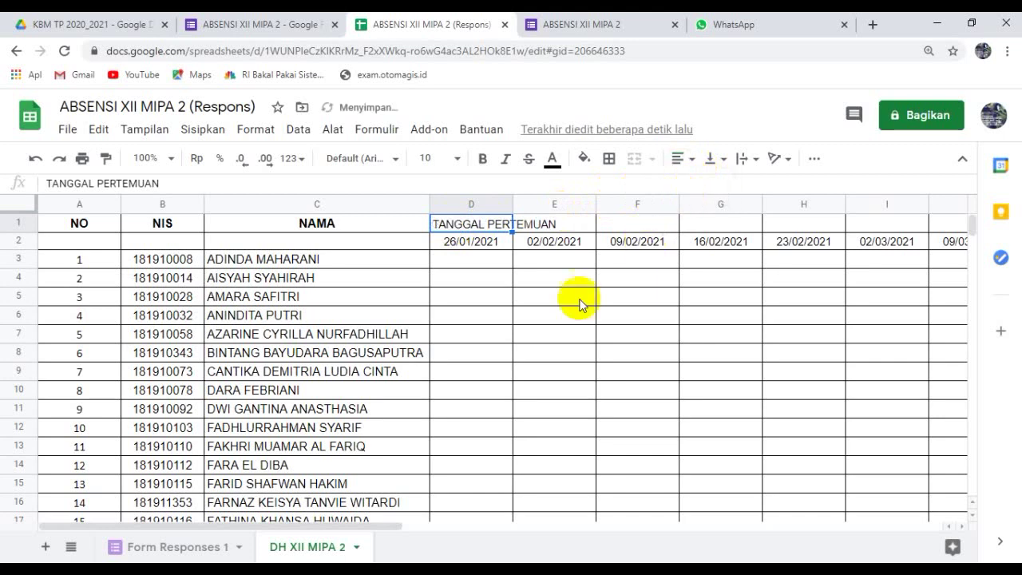
Switch to the Word document and copy the IFERROR VLOOKUP formula given for cell D3 of the DH class sheet.
click(472, 277)
click(463, 261)
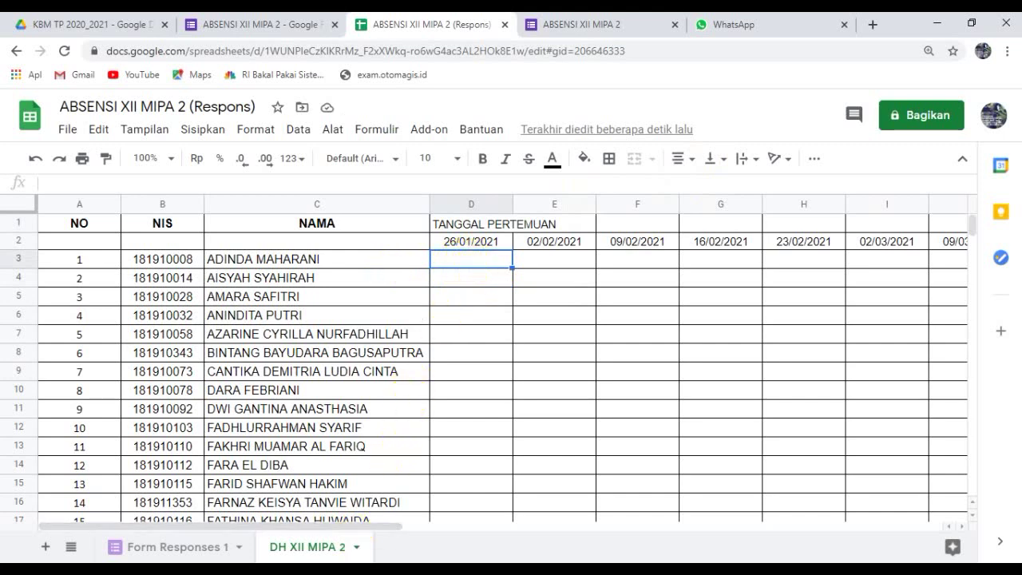
key(alt+Tab)
scroll(468, 342, down, 3)
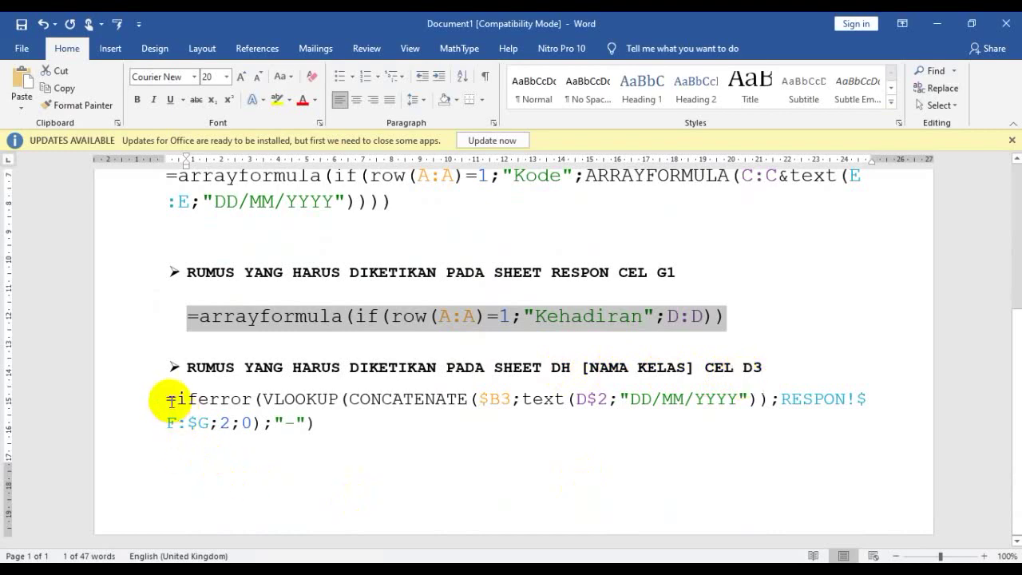
drag(165, 399, 449, 470)
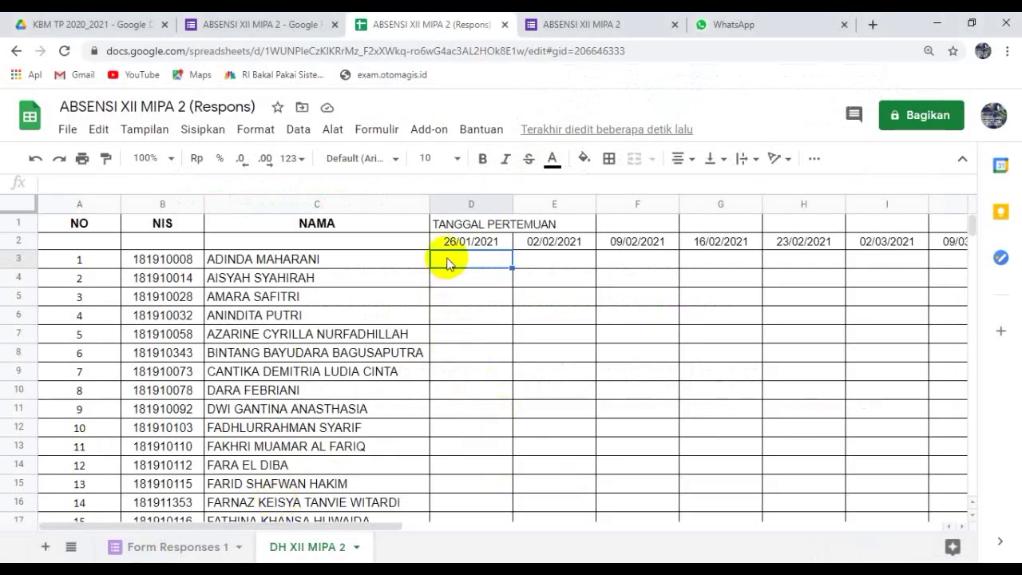
Paste =iferror(VLOOKUP(CONCATENATE($B3;text(D$2;"DD/MM/YYYY"));RESPON!$F:$G;2;0);"-") into cell D3 of the DH XII MIPA 2 sheet and set its font size to 10.
right_click(447, 260)
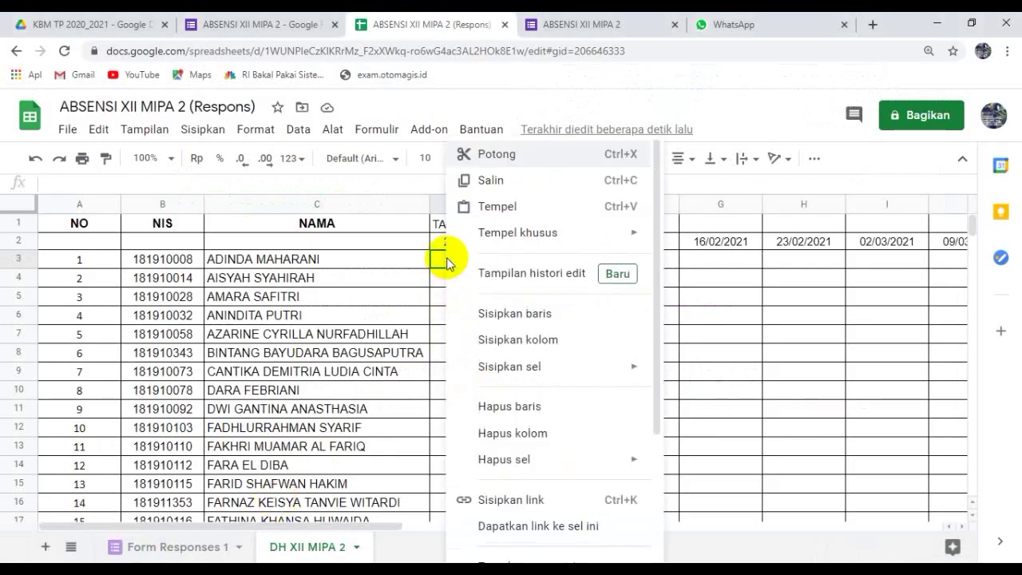
click(497, 207)
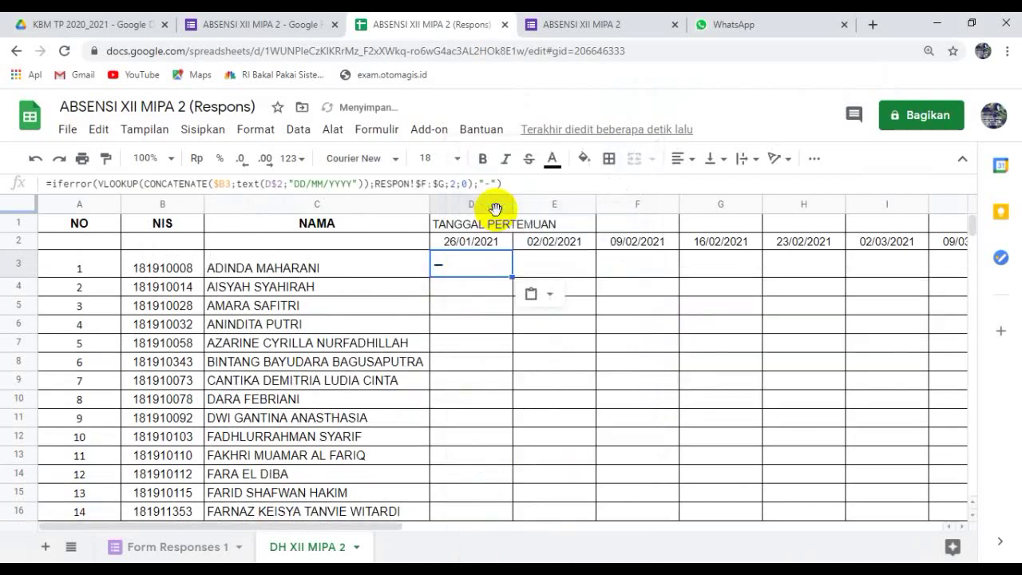
click(457, 159)
click(428, 292)
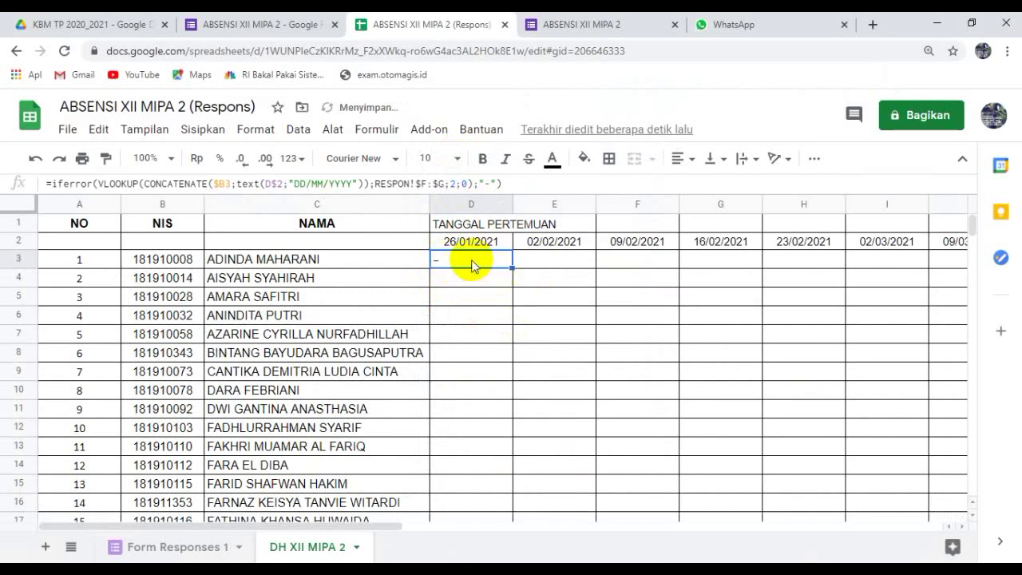
Copy the attendance lookup formula from cell D3 and paste it across D3:Z38 for all students and meeting dates.
right_click(470, 261)
click(515, 181)
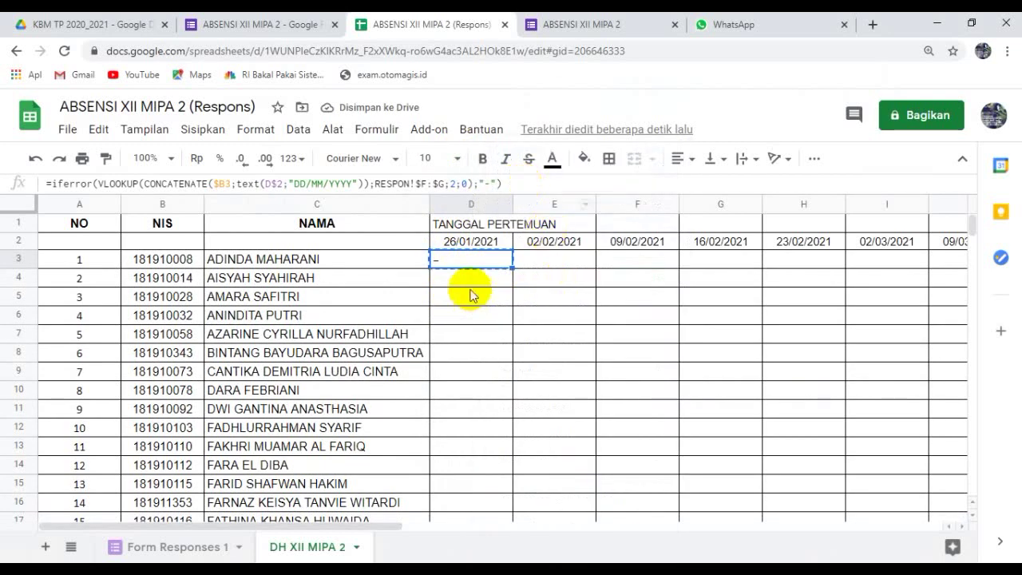
key(shift+Down)
key(shift+Down)
key(shift+Down)
key(shift+Down)
key(shift+Down)
key(shift+Down)
key(shift+Down)
key(shift+Down)
key(shift+Down)
key(shift+Down)
key(shift+Down)
key(shift+Down)
key(shift+Down)
key(shift+Down)
key(shift+Down)
key(shift+Down)
key(shift+Down)
key(shift+Down)
key(shift+Down)
key(shift+Down)
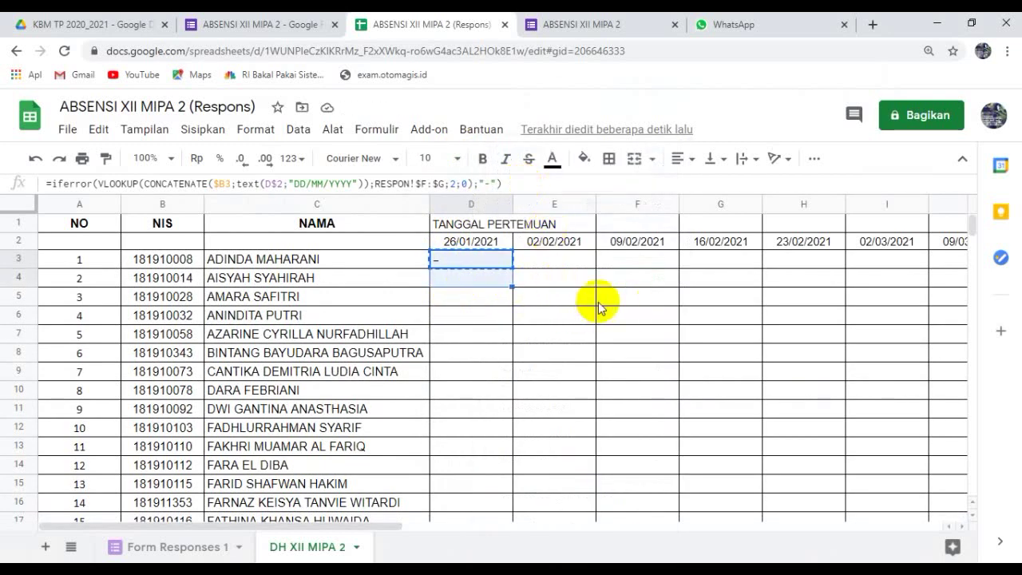
key(shift+Up)
key(shift+Up)
key(shift+Up)
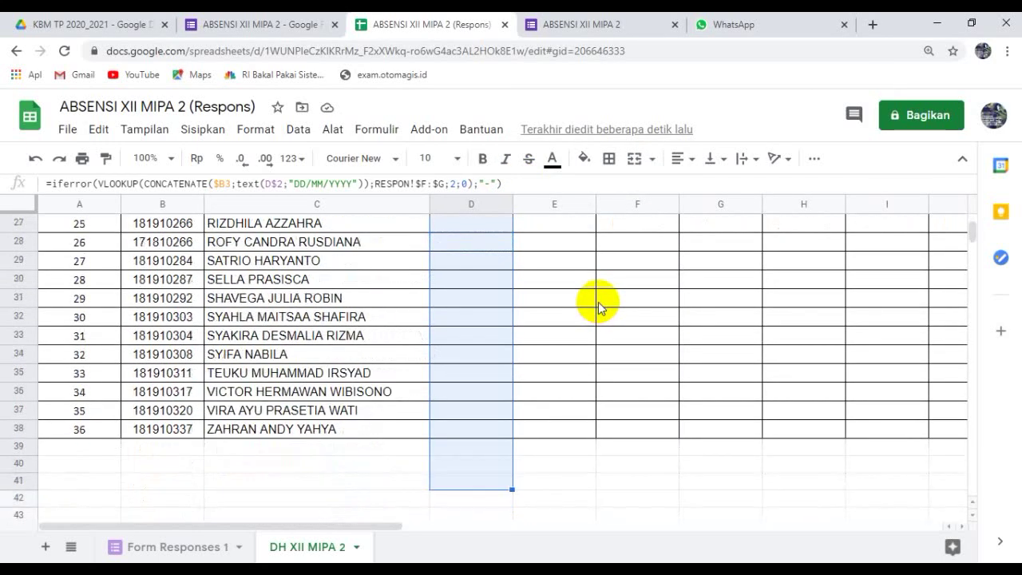
key(shift+Right)
key(shift+Right)
key(shift+Right)
key(shift+Right)
key(shift+Right)
key(shift+Right)
key(shift+Right)
key(shift+Right)
key(shift+Right)
key(shift+Right)
key(shift+Right)
key(shift+Right)
key(shift+Right)
key(shift+Right)
key(shift+Right)
key(shift+Right)
key(shift+Right)
key(shift+Right)
key(shift+Right)
key(shift+Right)
key(shift+Right)
key(shift+Right)
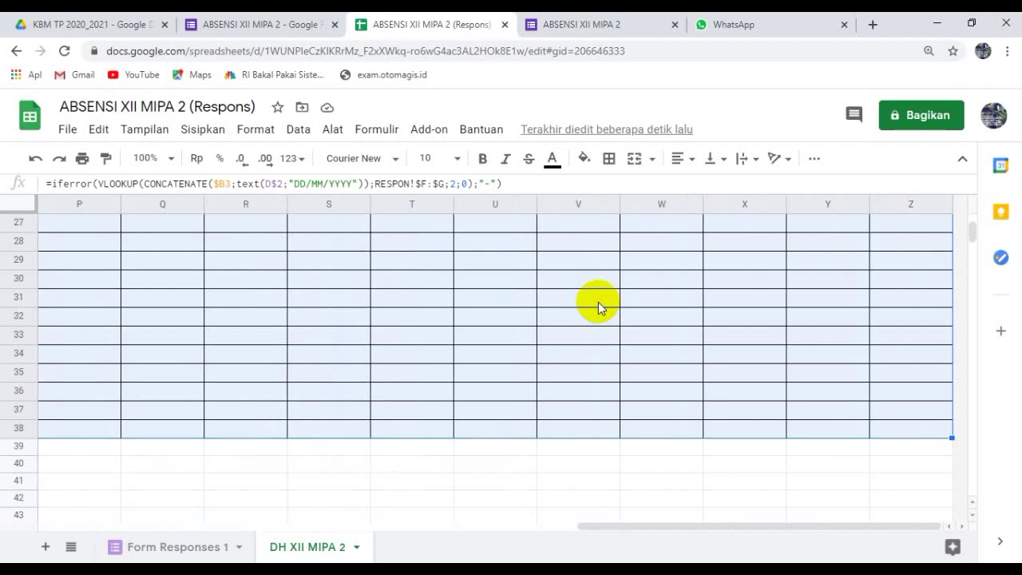
right_click(598, 301)
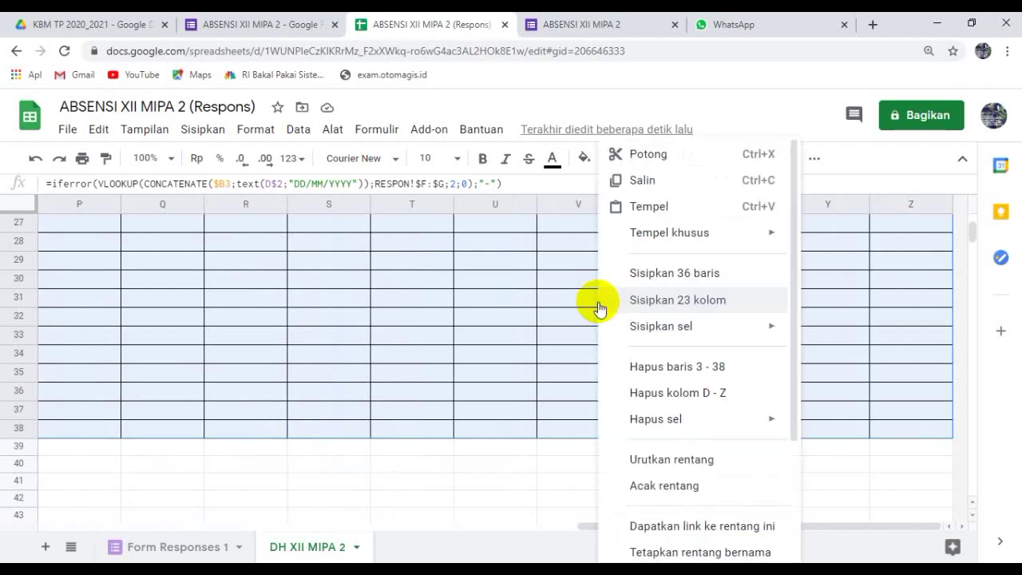
click(648, 207)
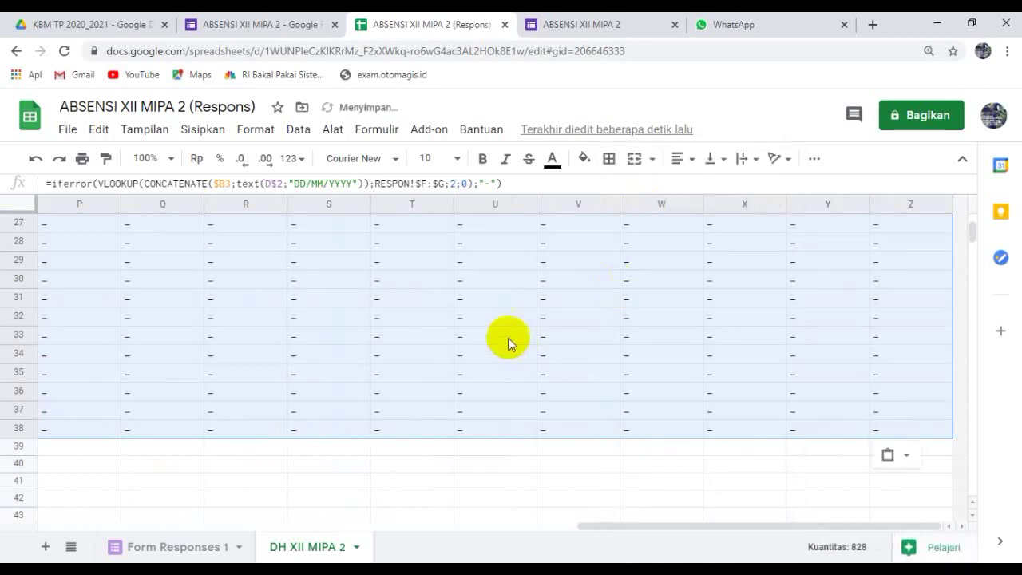
scroll(507, 340, up, 5)
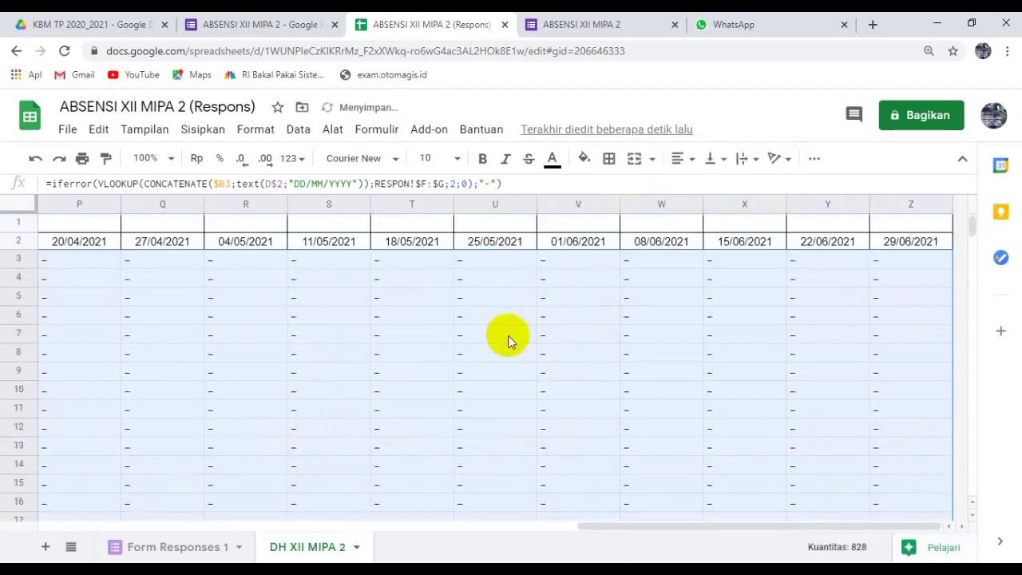
click(686, 527)
drag(686, 528, 224, 551)
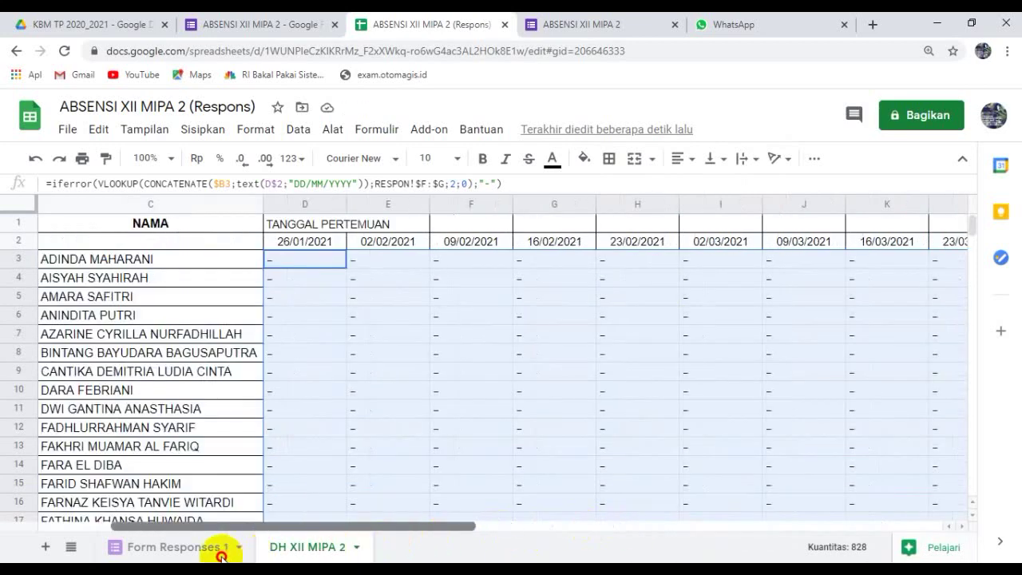
Examine the lookup results in the DH XII MIPA 2 attendance list against the entries in the Form Responses 1 sheet.
click(390, 391)
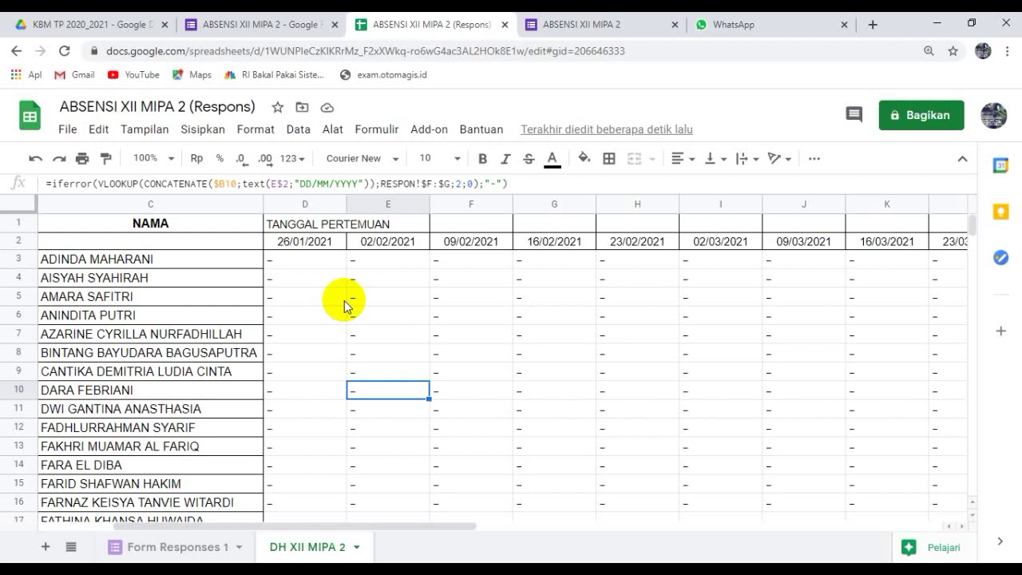
click(303, 262)
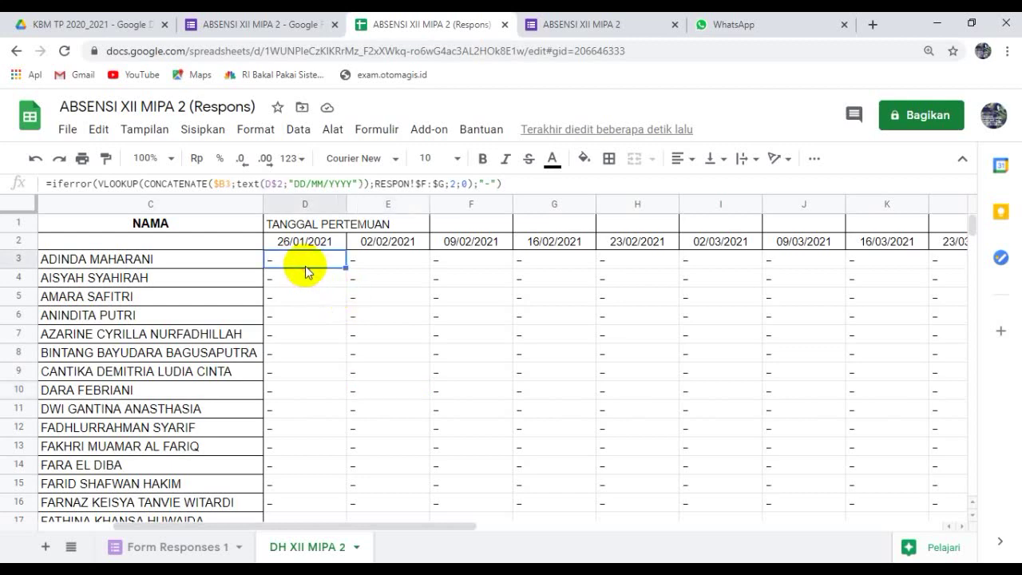
drag(440, 529, 288, 529)
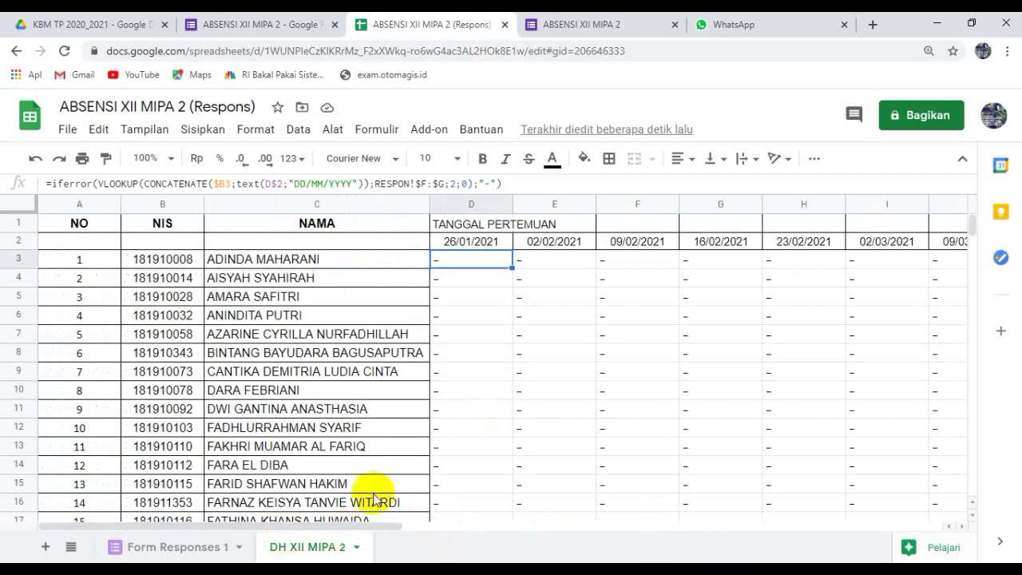
scroll(532, 368, down, 8)
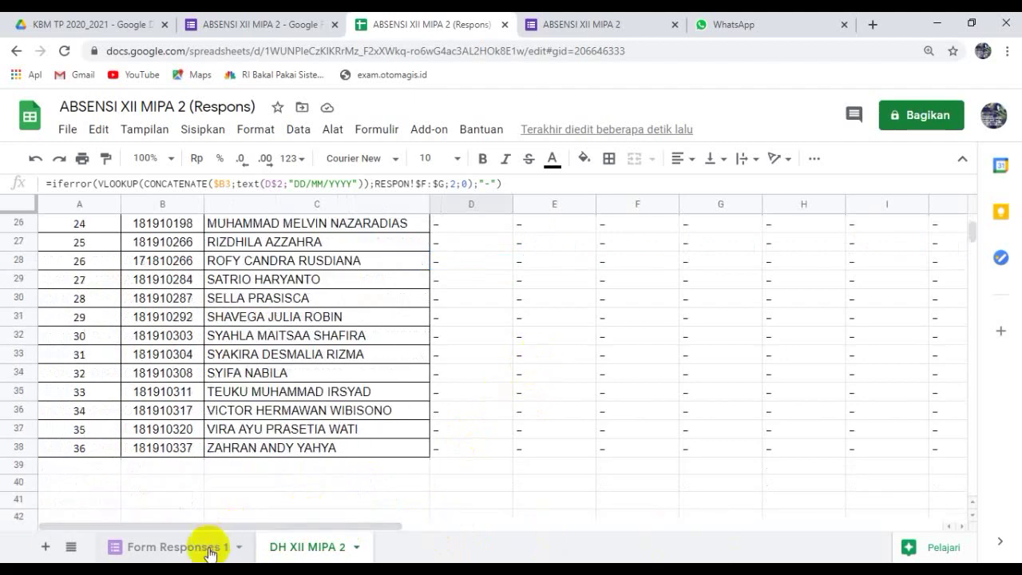
click(177, 547)
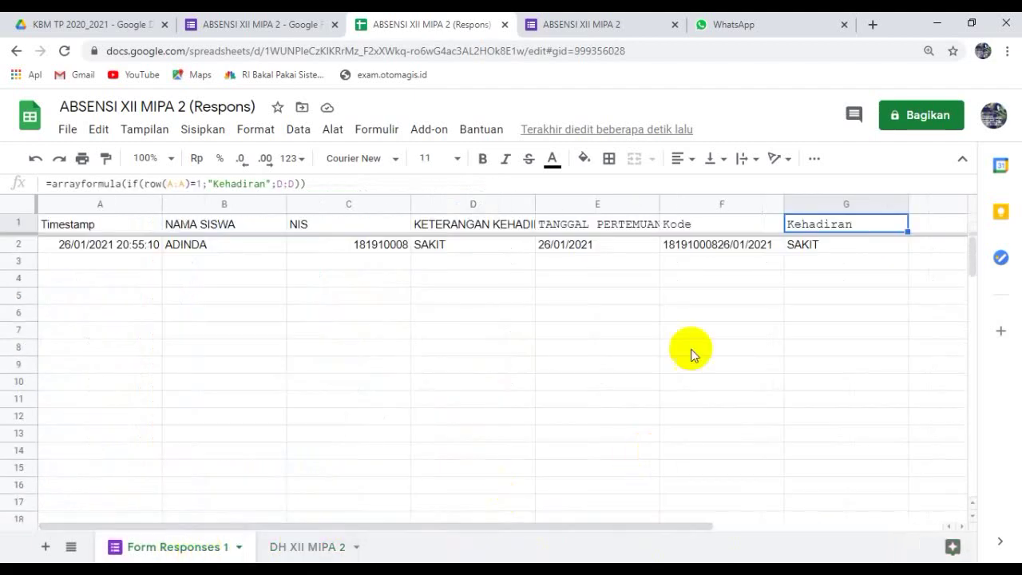
click(308, 547)
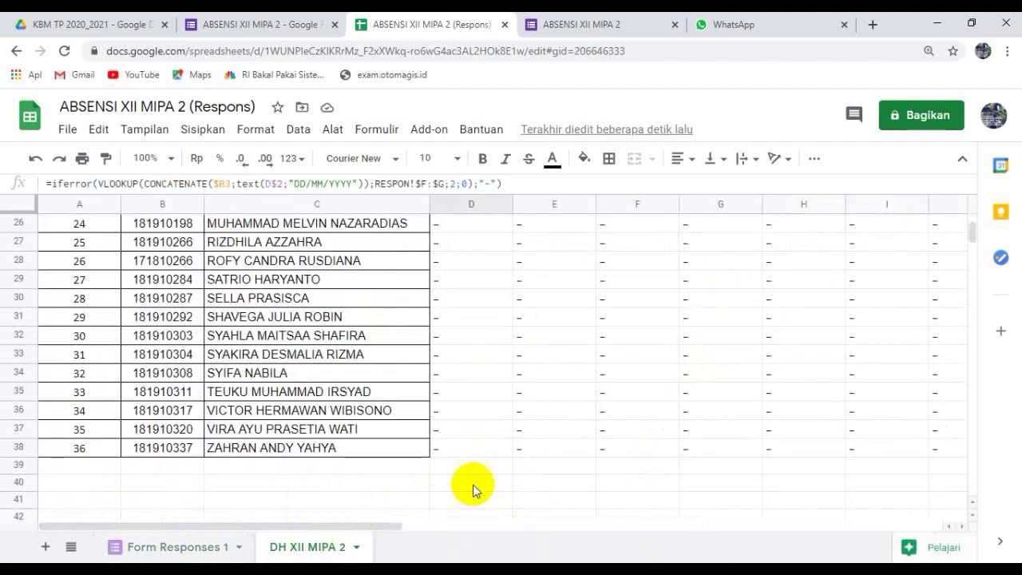
scroll(473, 483, up, 8)
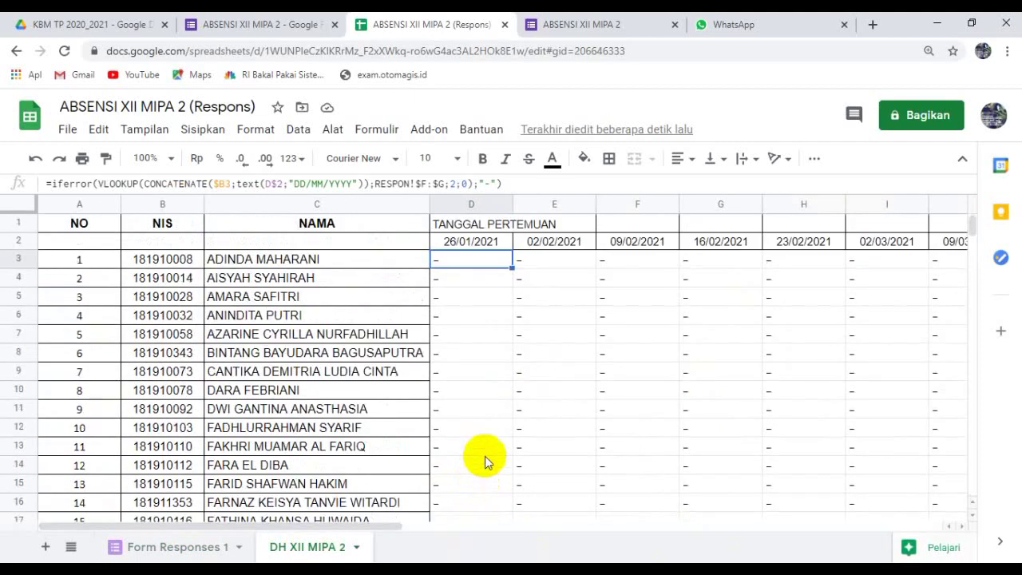
scroll(471, 402, down, 4)
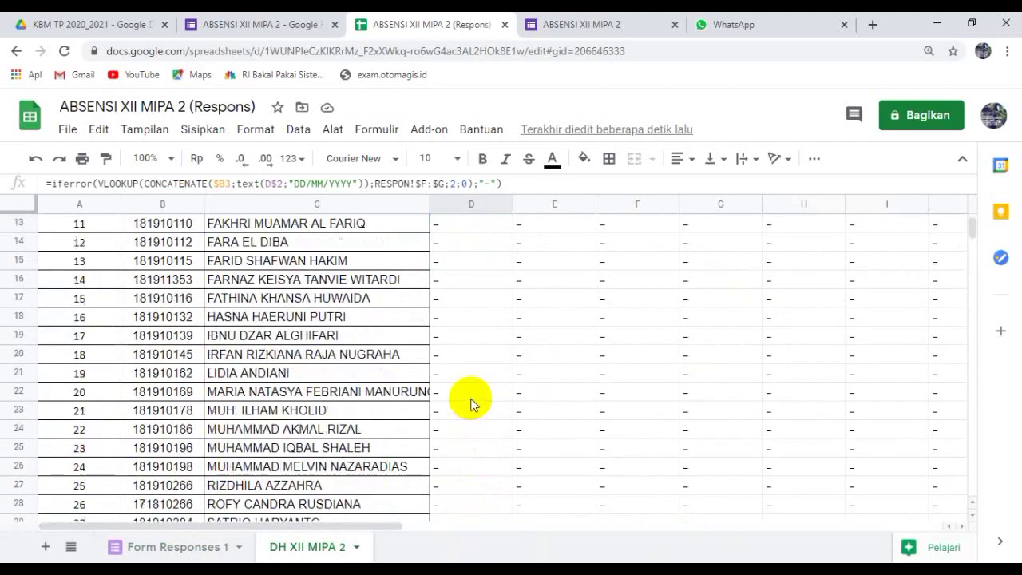
Examine the sheet reference in cell D3's lookup formula against the name and entries of the form responses sheet.
scroll(470, 403, up, 4)
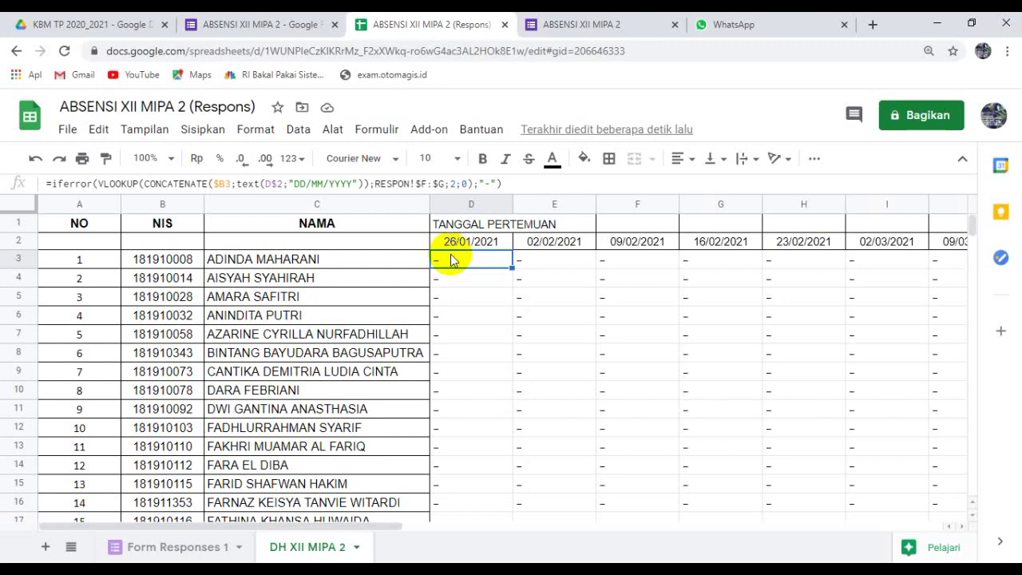
click(173, 547)
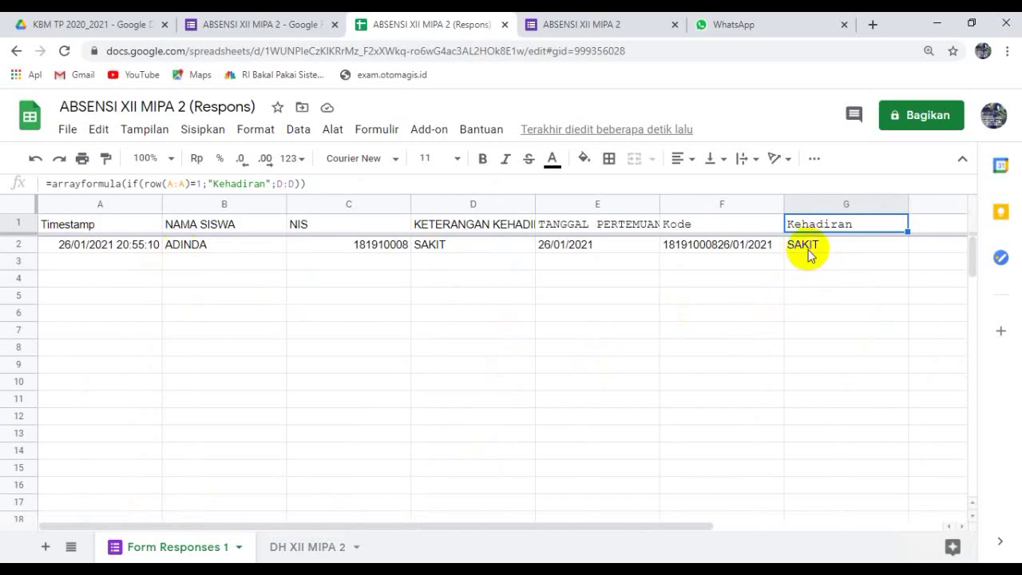
click(310, 547)
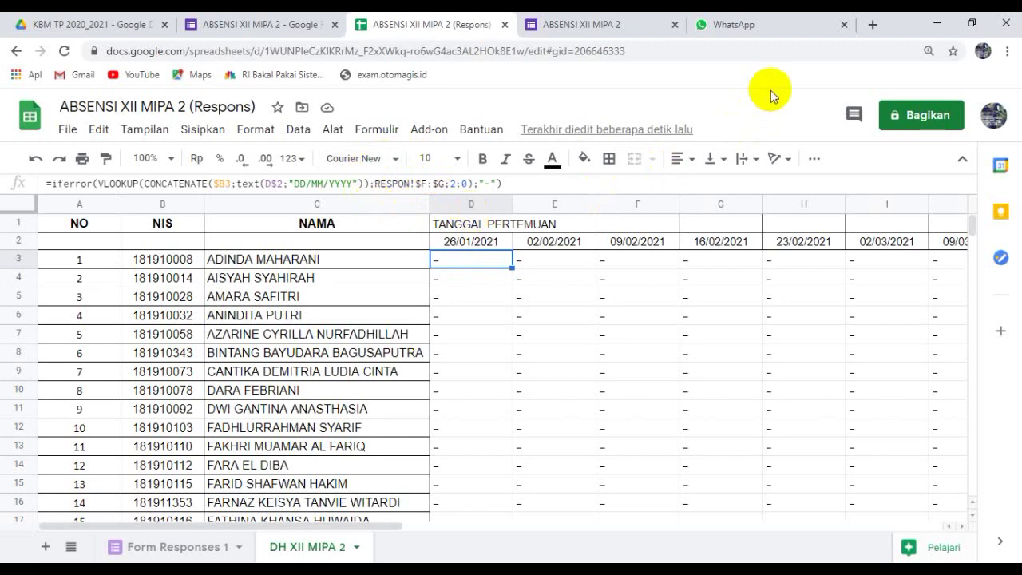
key(ctrl+minus)
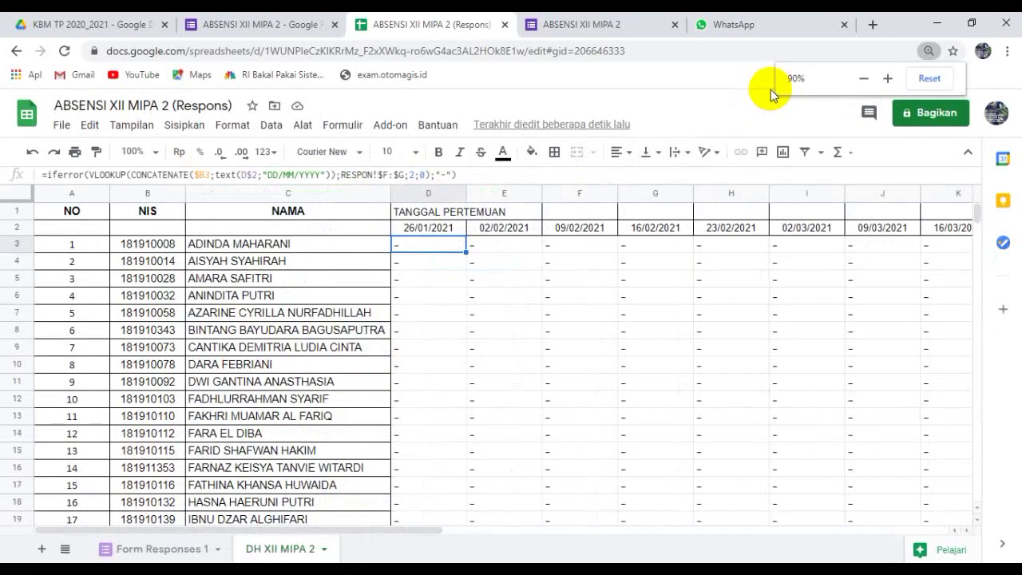
key(ctrl+plus)
key(ctrl+plus)
key(ctrl+plus)
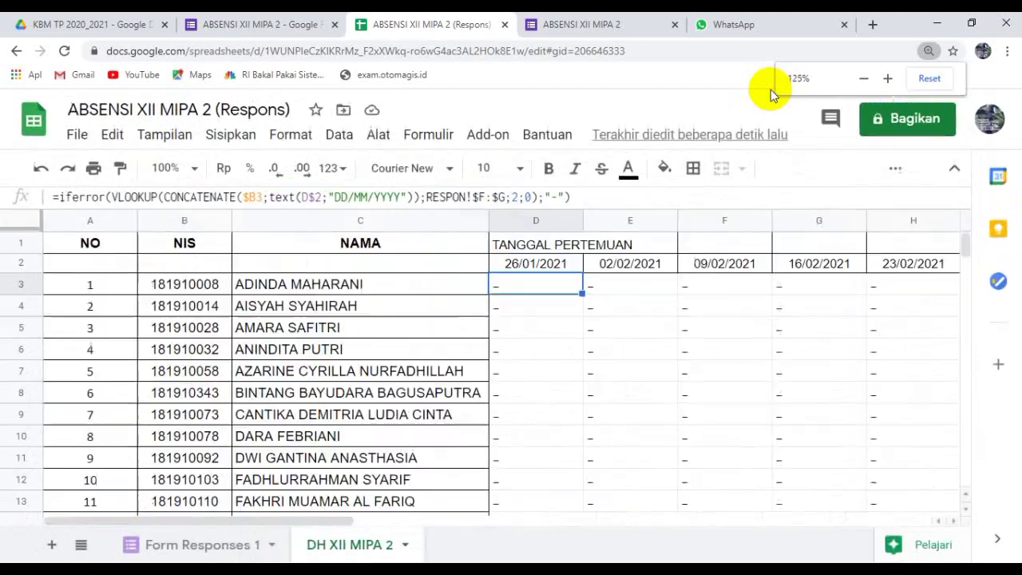
key(ctrl+plus)
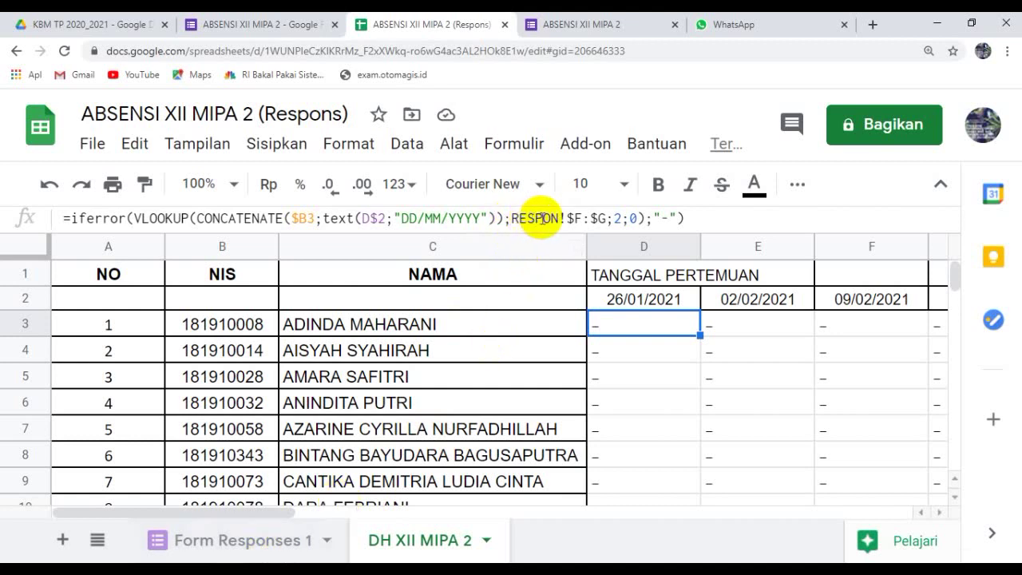
click(232, 548)
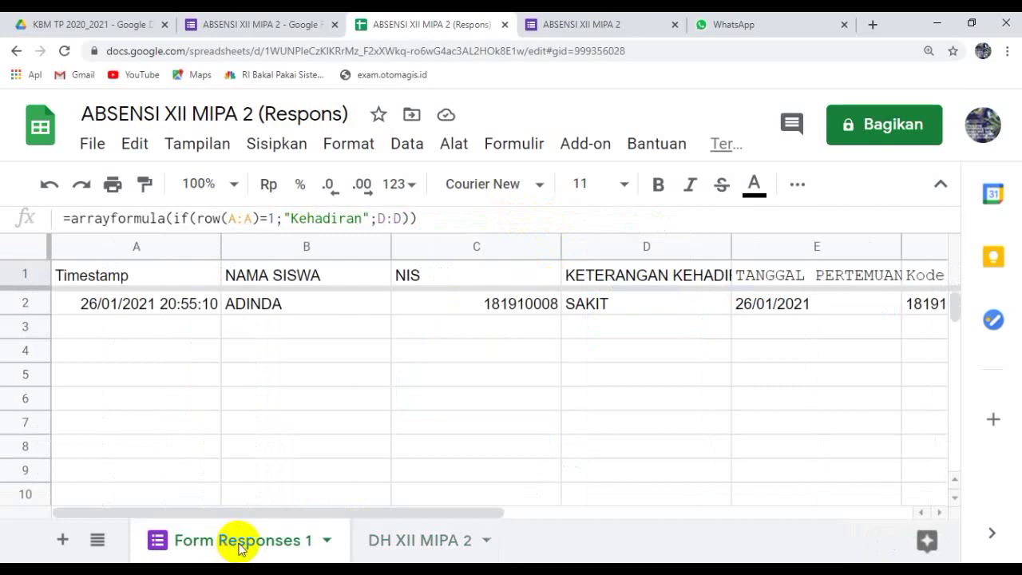
right_click(239, 547)
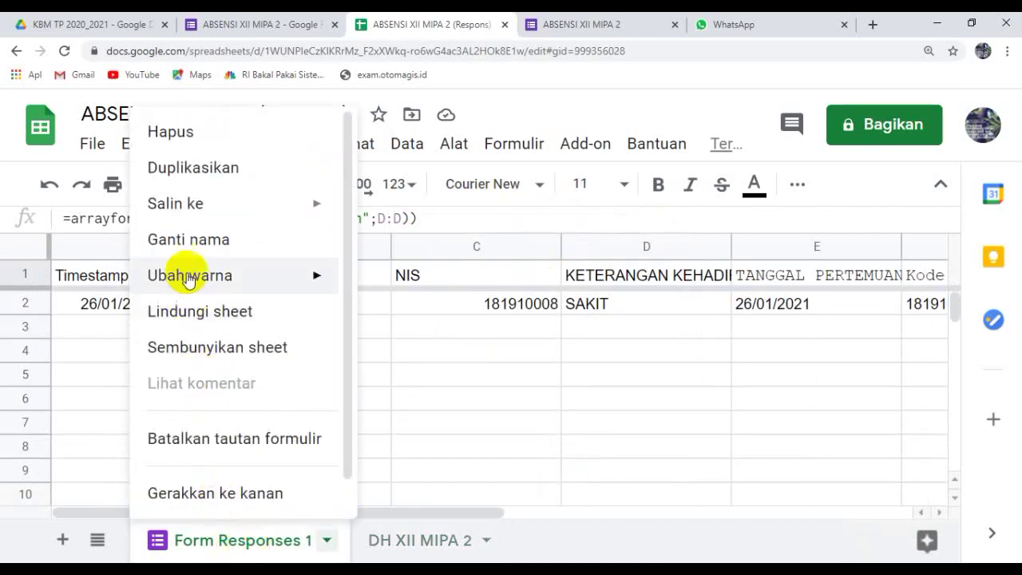
click(188, 240)
click(187, 243)
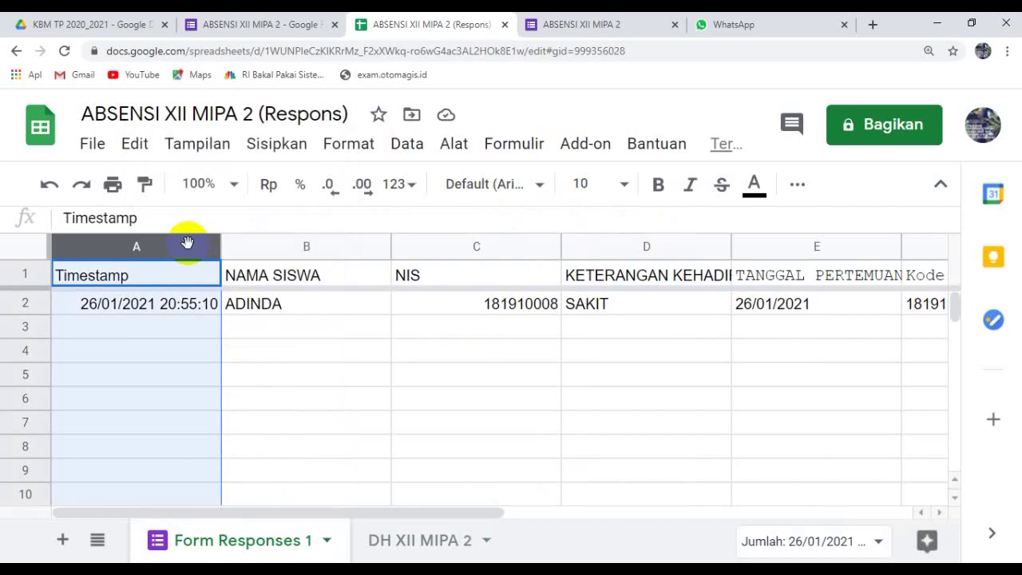
text(RE)
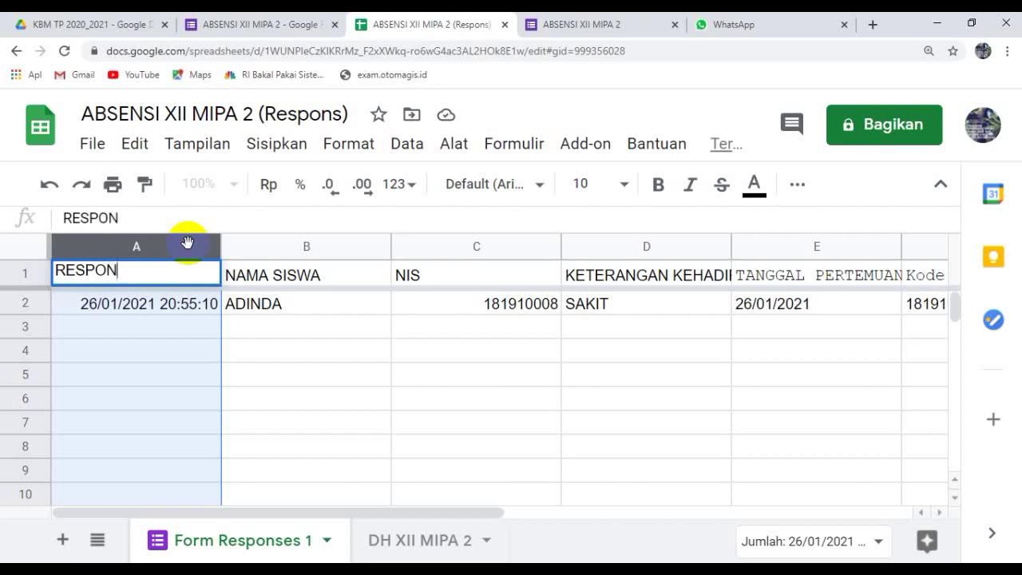
text(SPON)
click(319, 418)
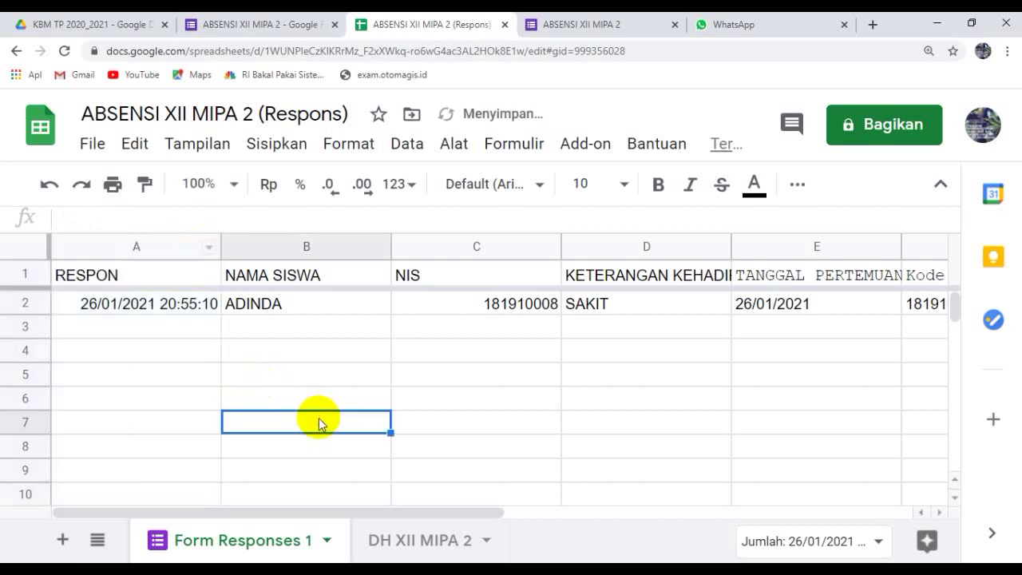
key(ctrl+z)
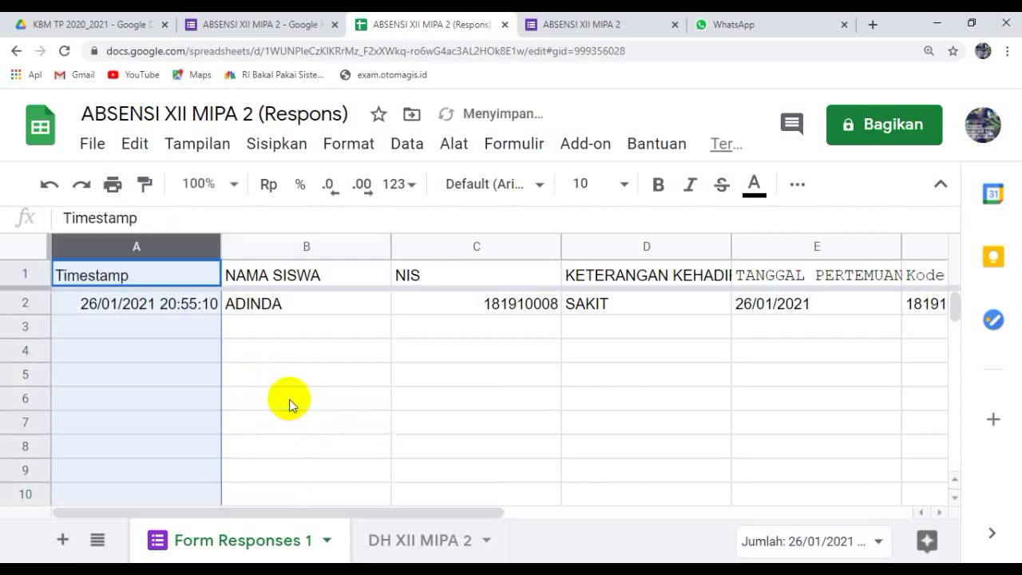
Rename the Form Responses 1 sheet as RESPON.
right_click(278, 546)
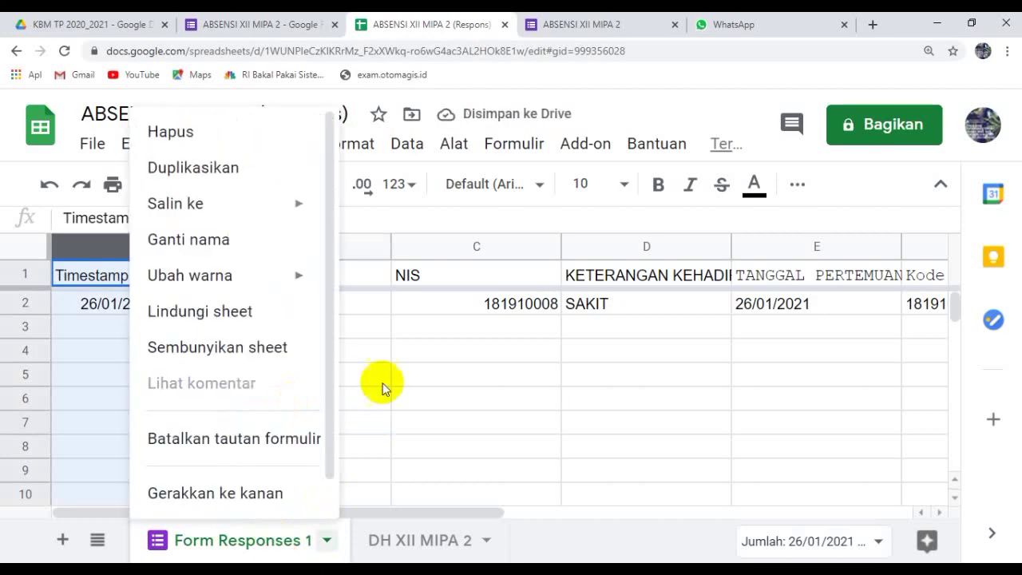
click(381, 380)
right_click(245, 547)
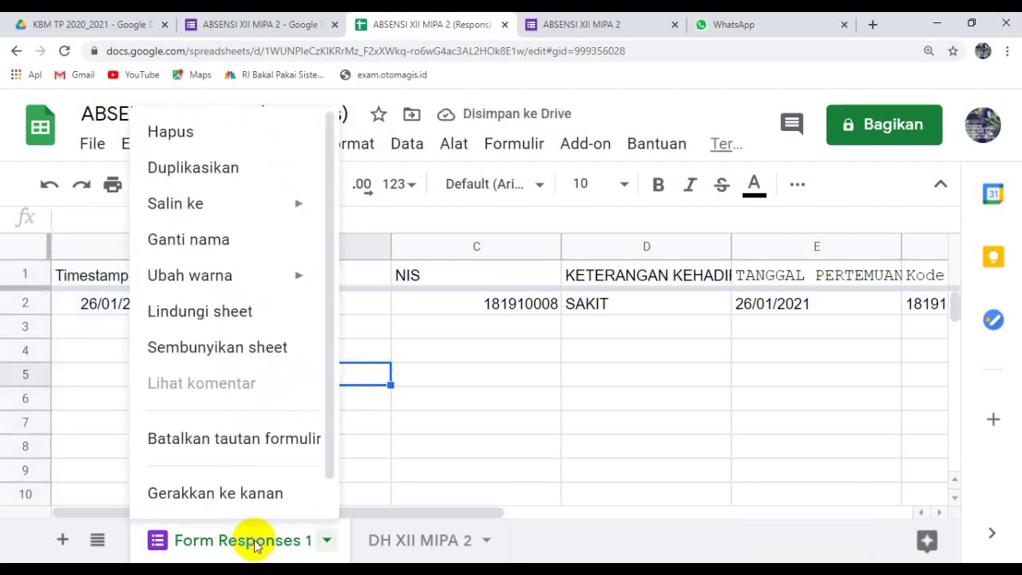
click(185, 241)
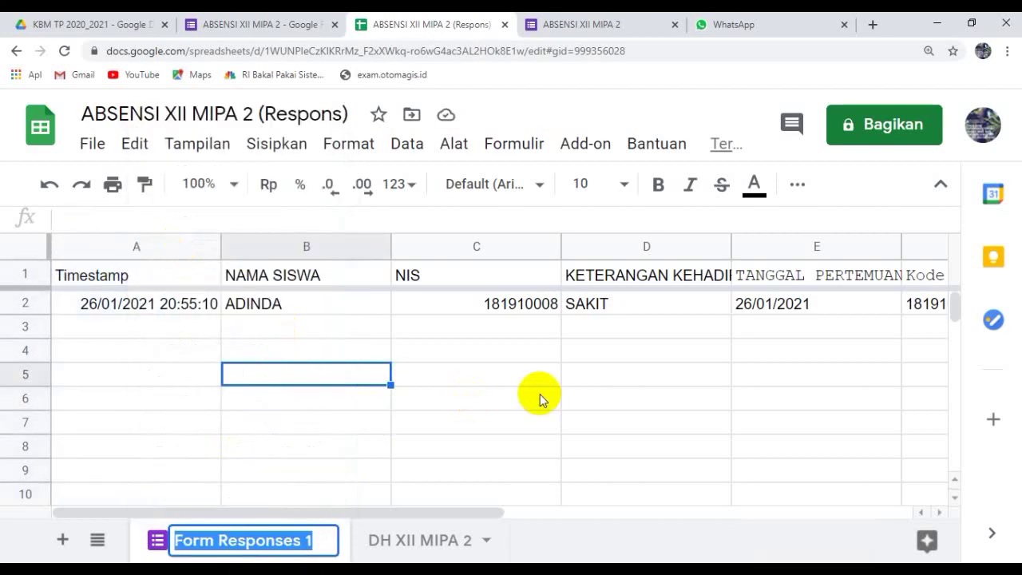
text(RESPO)
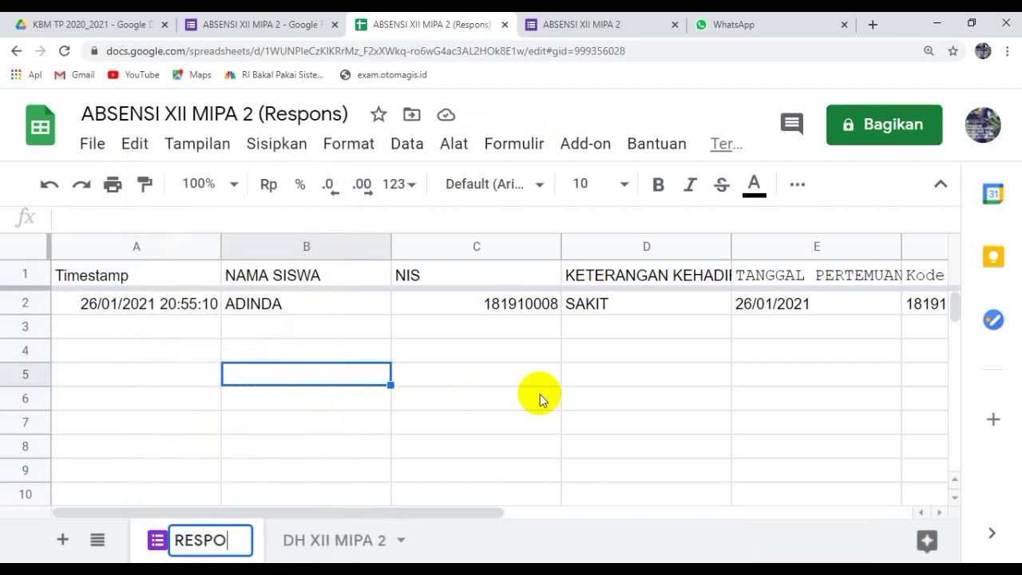
text(N)
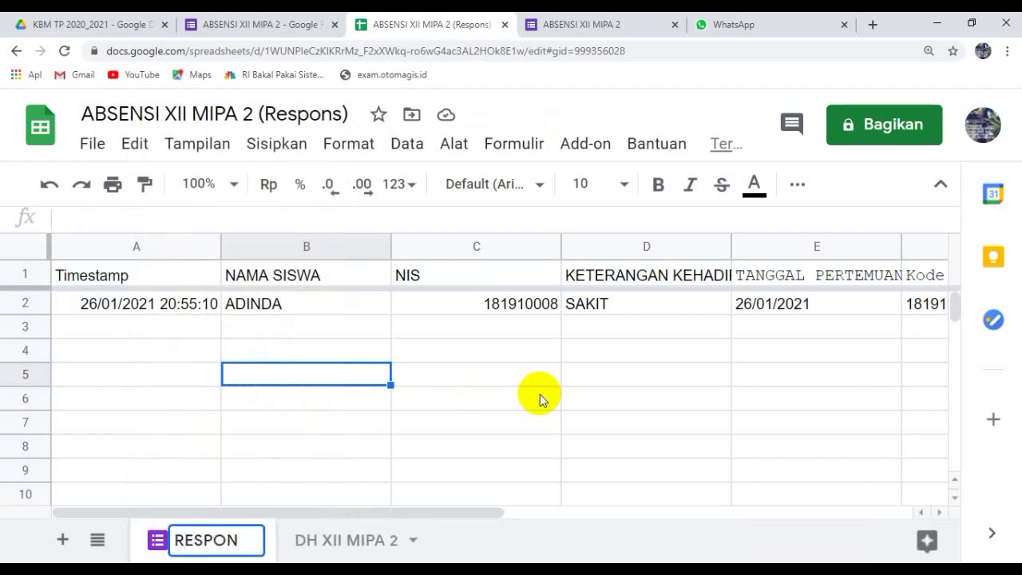
key(Return)
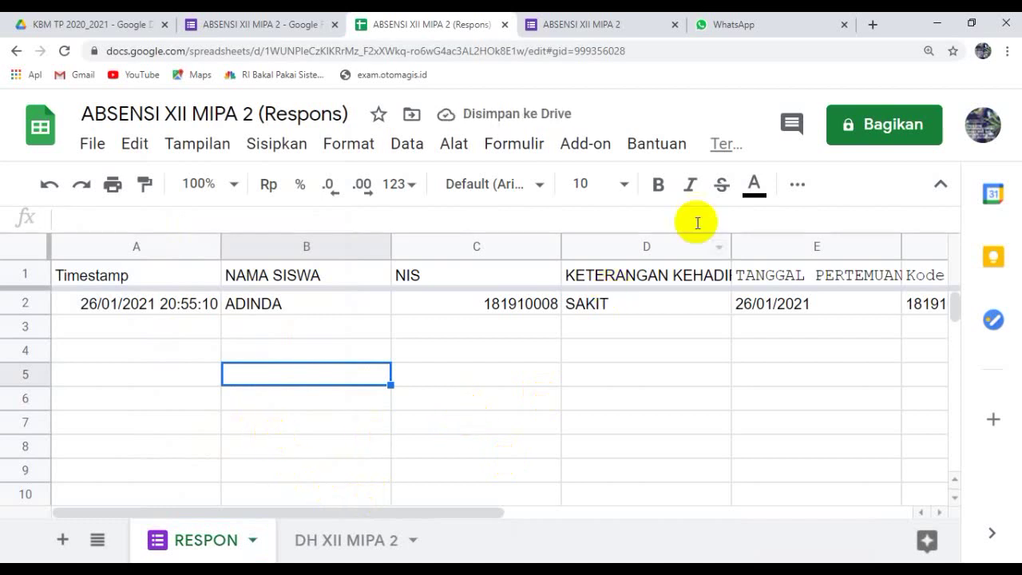
Return to the DH XII MIPA 2 sheet and re-enter the existing lookup formula in cell D3 to refresh it.
click(1007, 50)
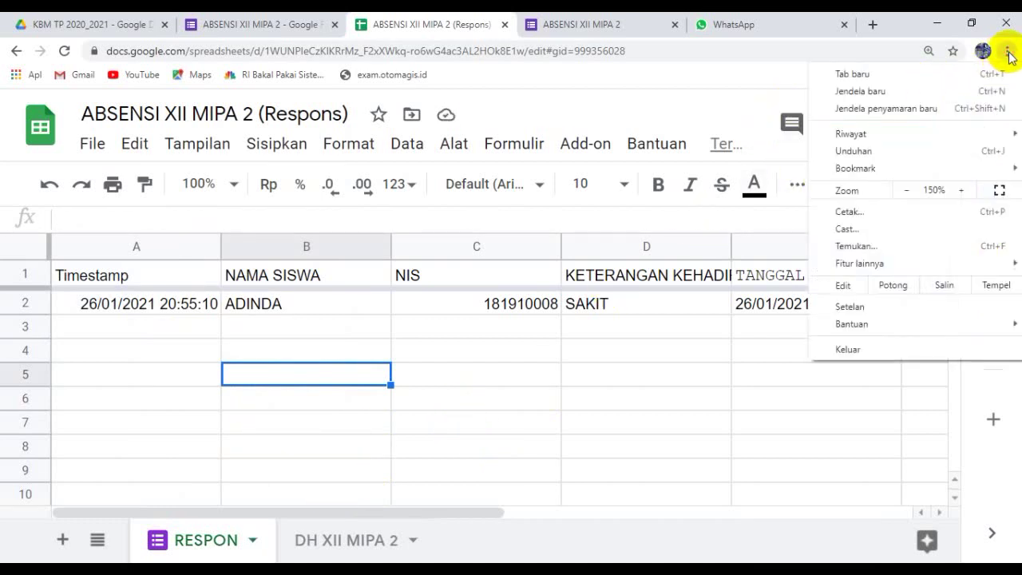
click(905, 191)
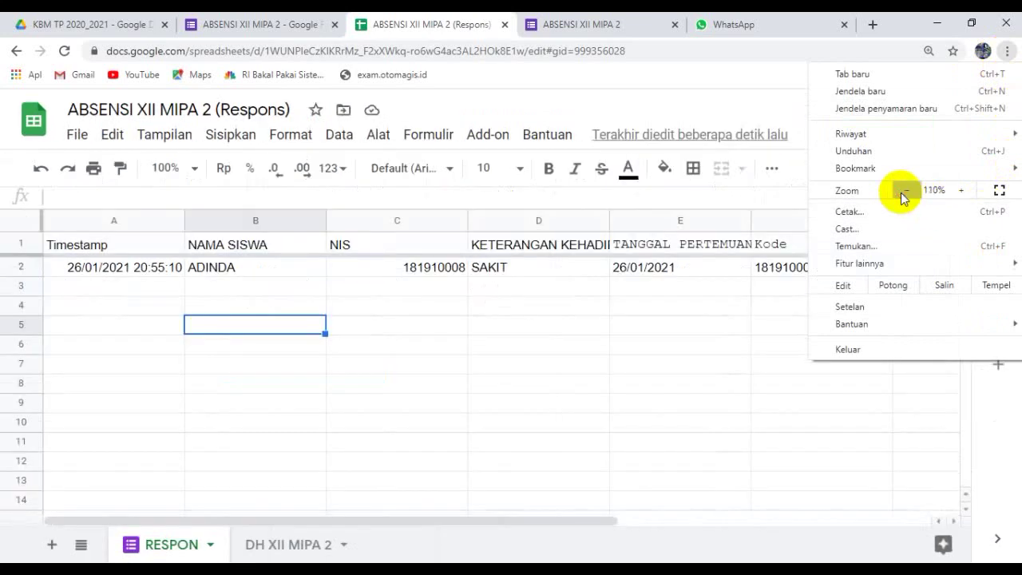
click(906, 192)
click(548, 334)
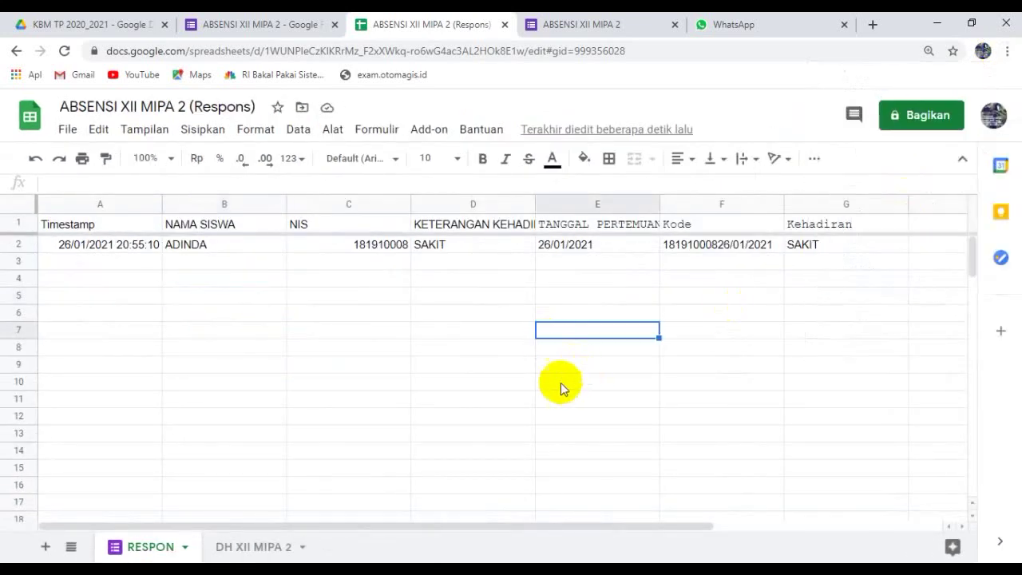
click(231, 551)
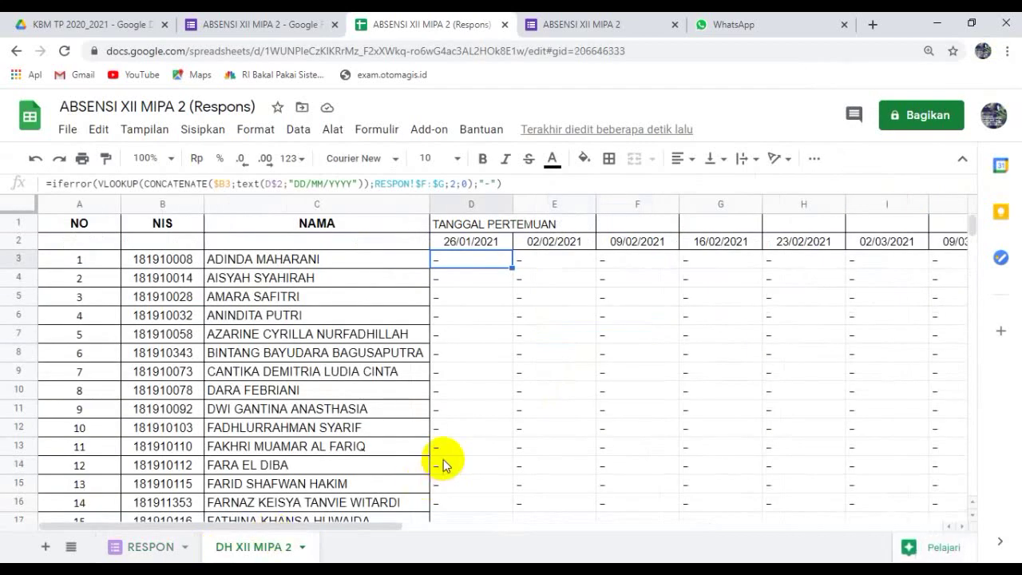
scroll(459, 399, down, 2)
scroll(456, 392, up, 2)
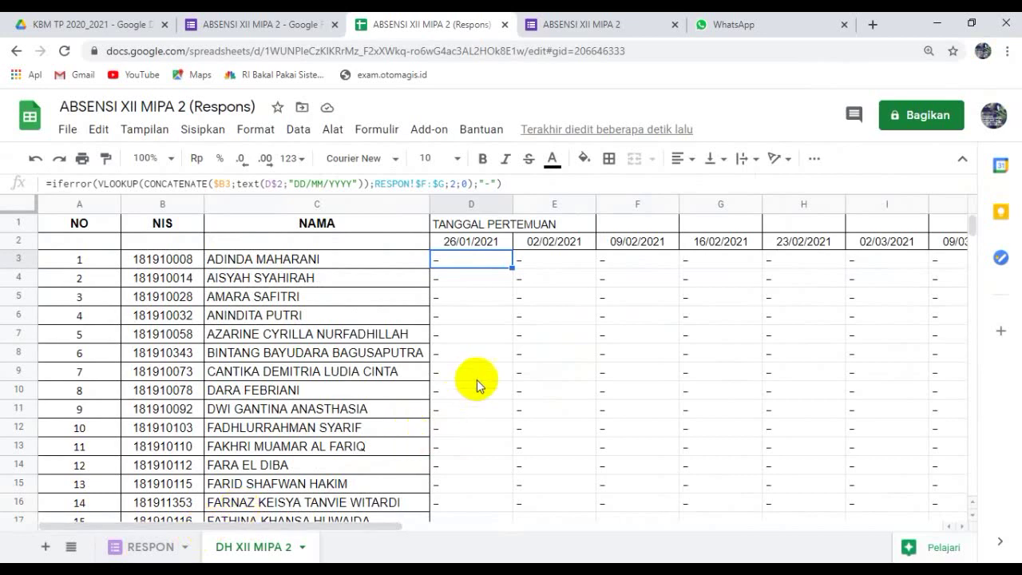
click(460, 273)
click(457, 258)
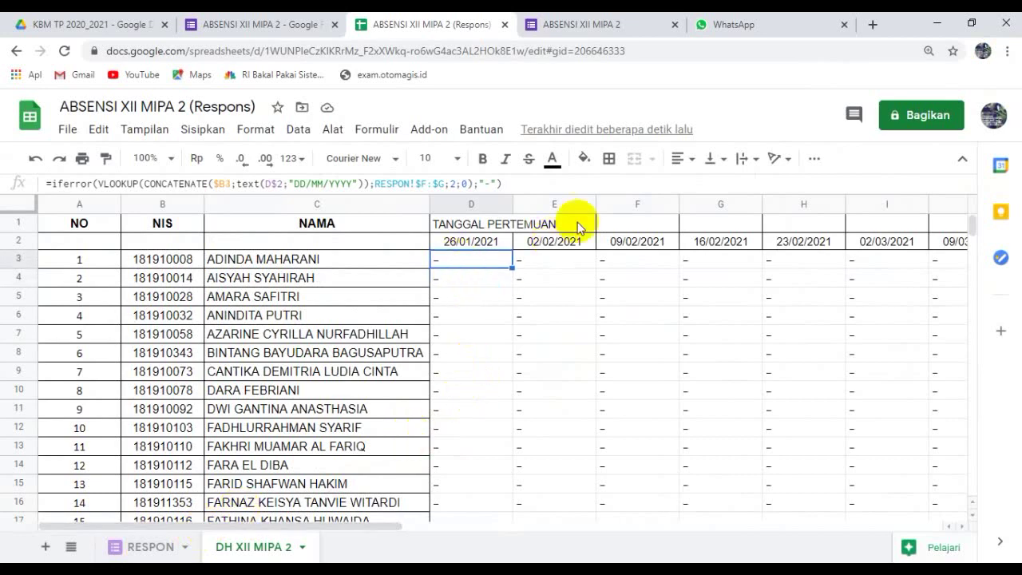
click(542, 183)
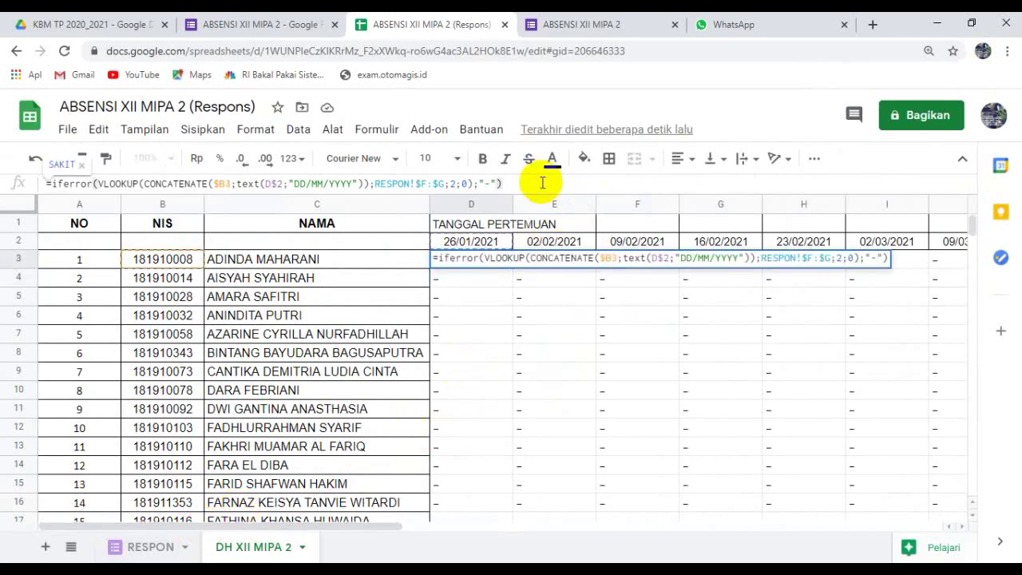
key(Return)
click(454, 261)
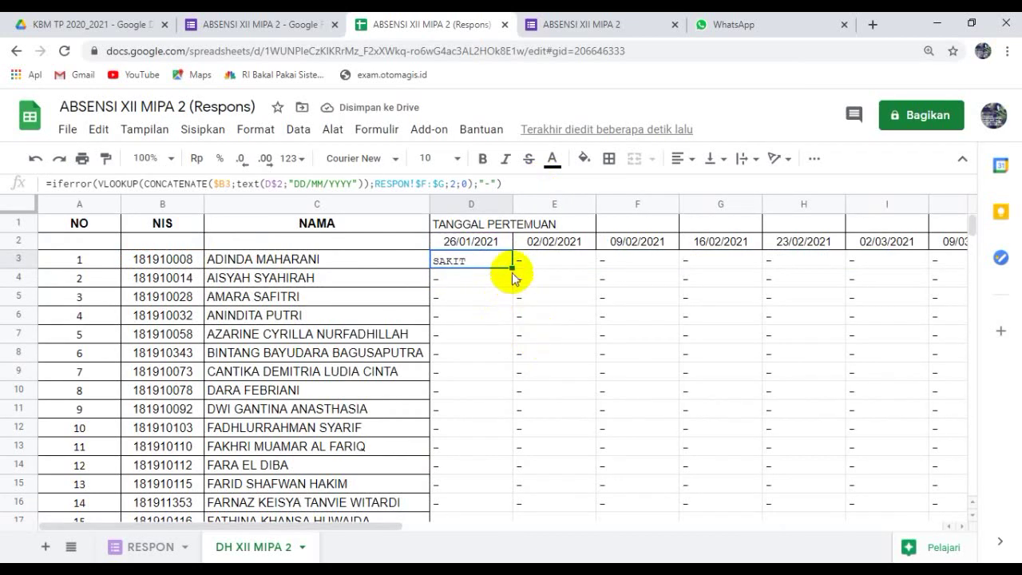
Fill the lookup formula from D3 down column D to row 38 and re-confirm the formula in D3.
drag(512, 267, 502, 447)
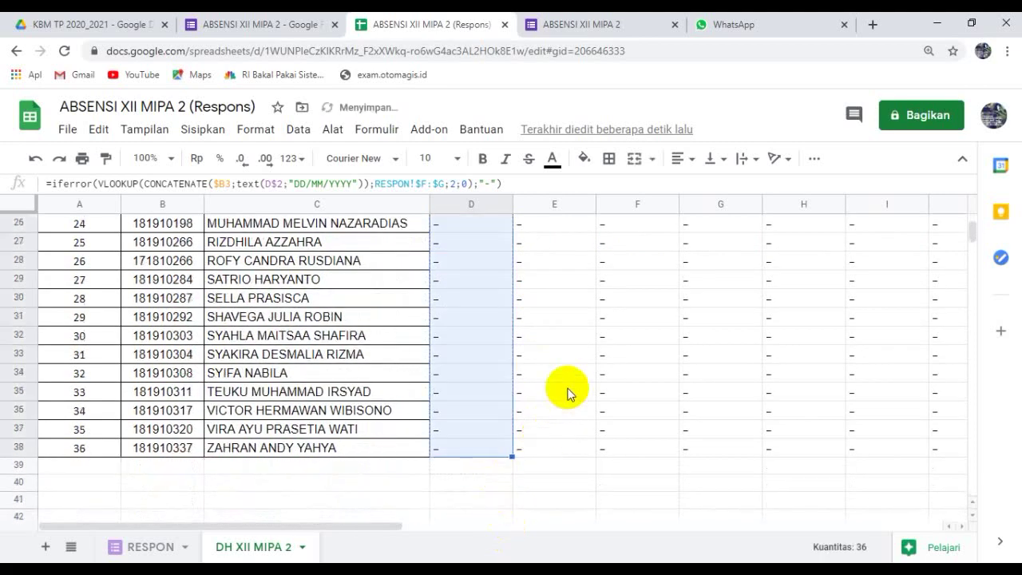
scroll(568, 391, up, 8)
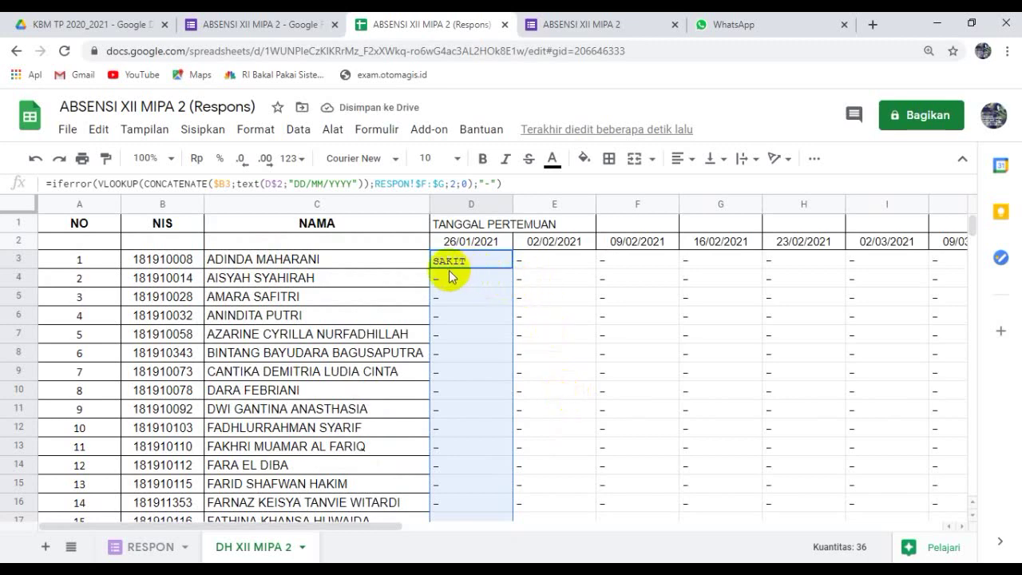
click(516, 182)
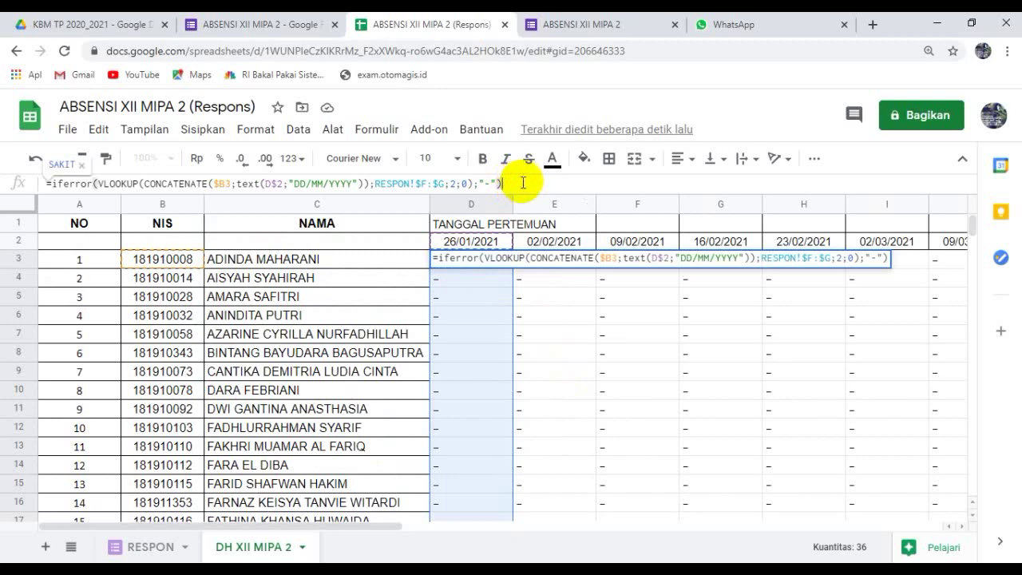
key(Return)
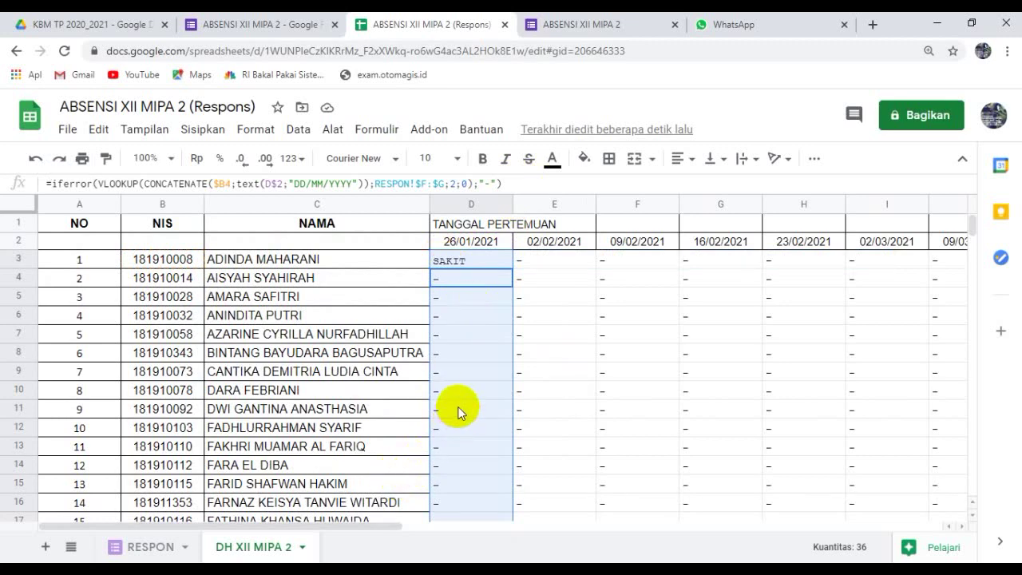
Copy the lookup formula from cell D3 into the whole attendance range D3:Z38.
click(475, 260)
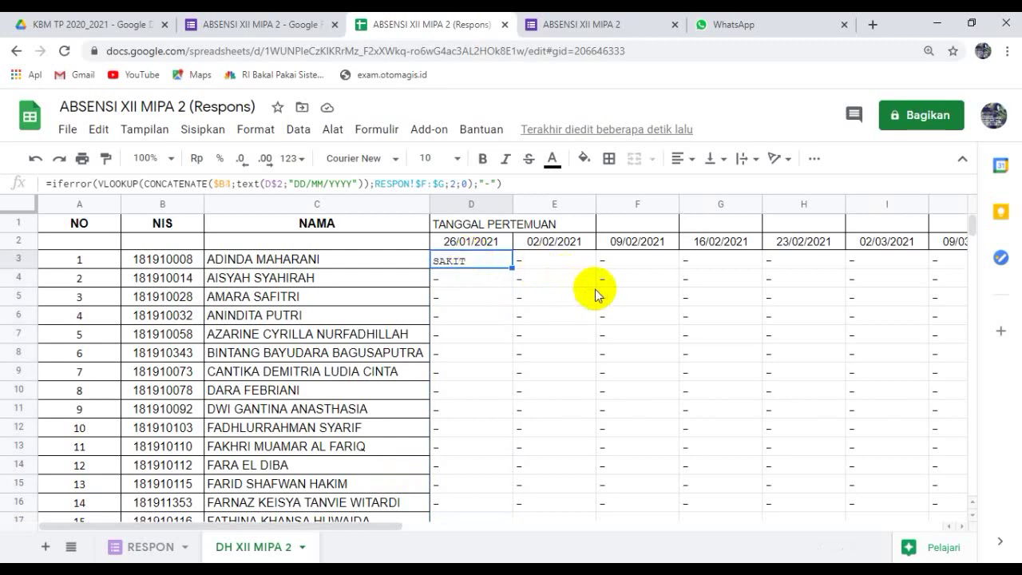
key(shift+Right)
key(shift+Right)
key(shift+Right)
key(shift+Right)
key(shift+Right)
key(shift+Right)
key(shift+Right)
key(shift+Right)
key(shift+Right)
key(shift+Right)
key(shift+Right)
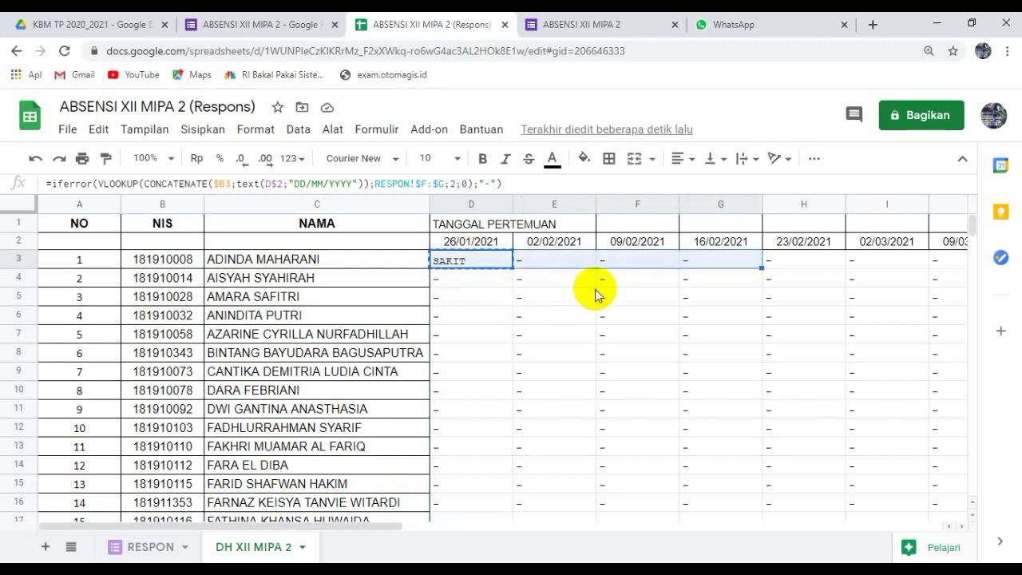
key(shift+Right)
key(shift+Right)
key(shift+Right)
key(shift+Right)
key(shift+Right)
key(shift+Right)
key(shift+Right)
key(shift+Right)
key(shift+Right)
key(shift+Right)
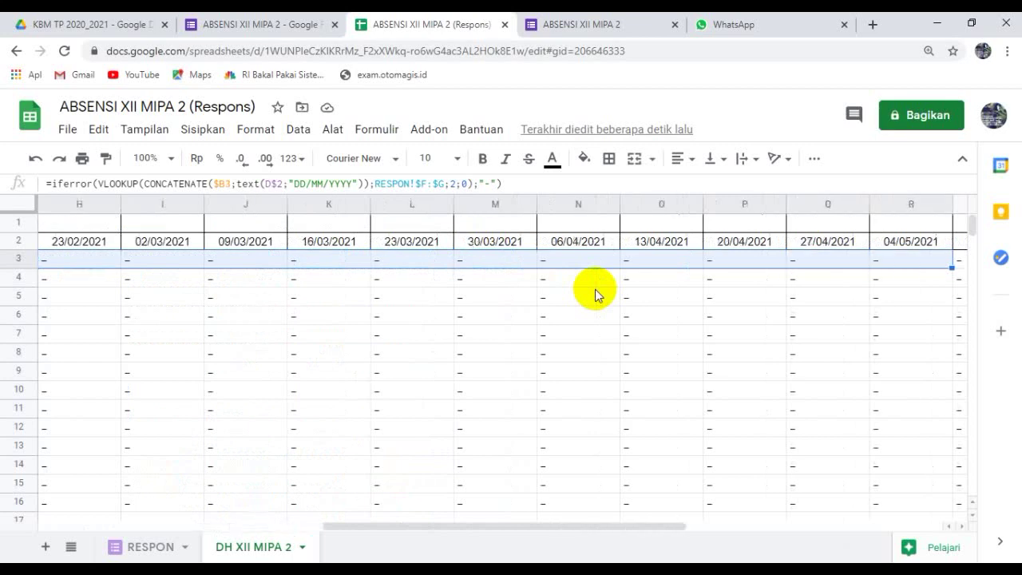
key(shift+Right)
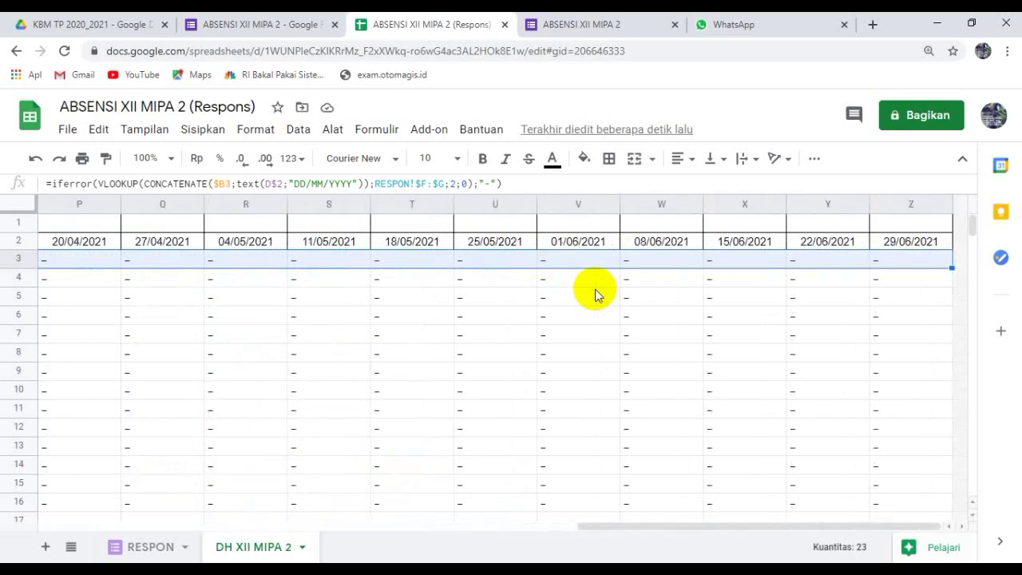
key(shift+Down)
key(shift+Down)
key(shift+Down)
key(shift+Down)
key(shift+Down)
key(shift+Down)
key(shift+Down)
key(shift+Down)
key(shift+Down)
key(shift+Down)
key(shift+Down)
key(shift+Down)
key(shift+Down)
key(shift+Down)
key(shift+Down)
key(shift+Down)
key(shift+Down)
key(shift+Down)
key(shift+Down)
key(shift+Down)
key(shift+Down)
key(shift+Down)
key(shift+Down)
key(shift+Down)
key(shift+Down)
key(shift+Down)
key(shift+Down)
key(shift+Down)
key(shift+Down)
key(shift+Down)
key(shift+Down)
key(shift+Down)
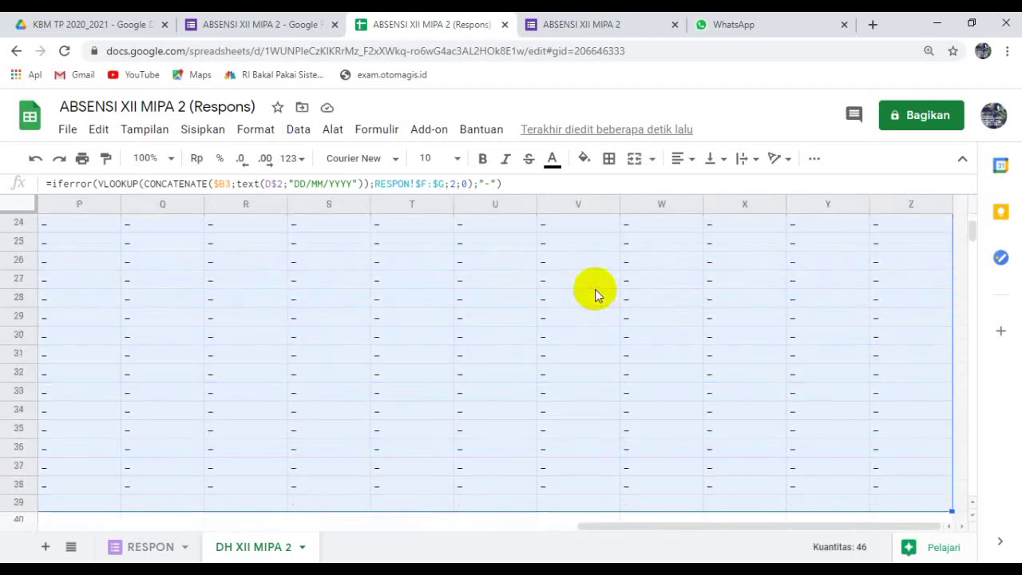
key(shift+Down)
key(shift+Down)
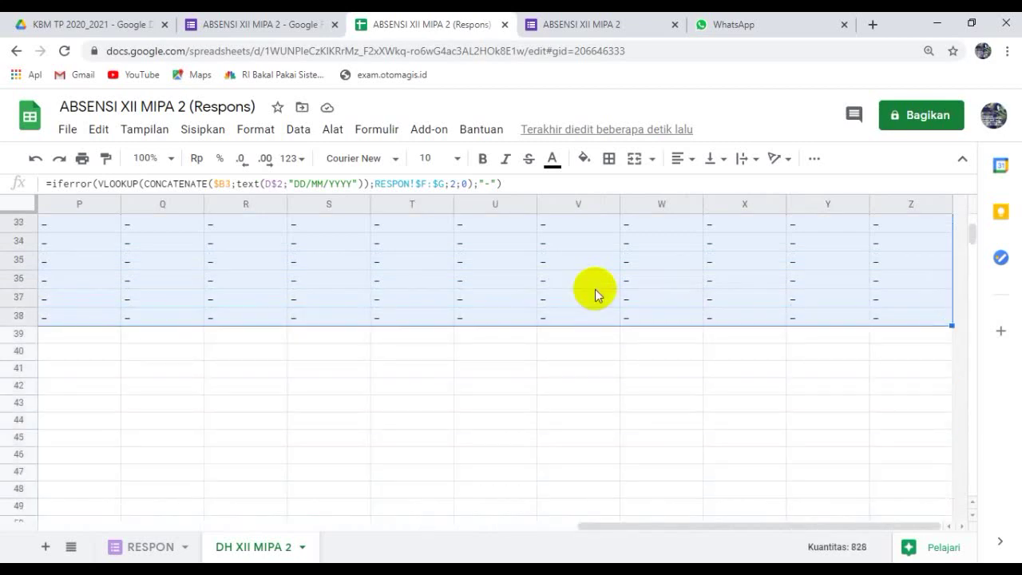
right_click(603, 297)
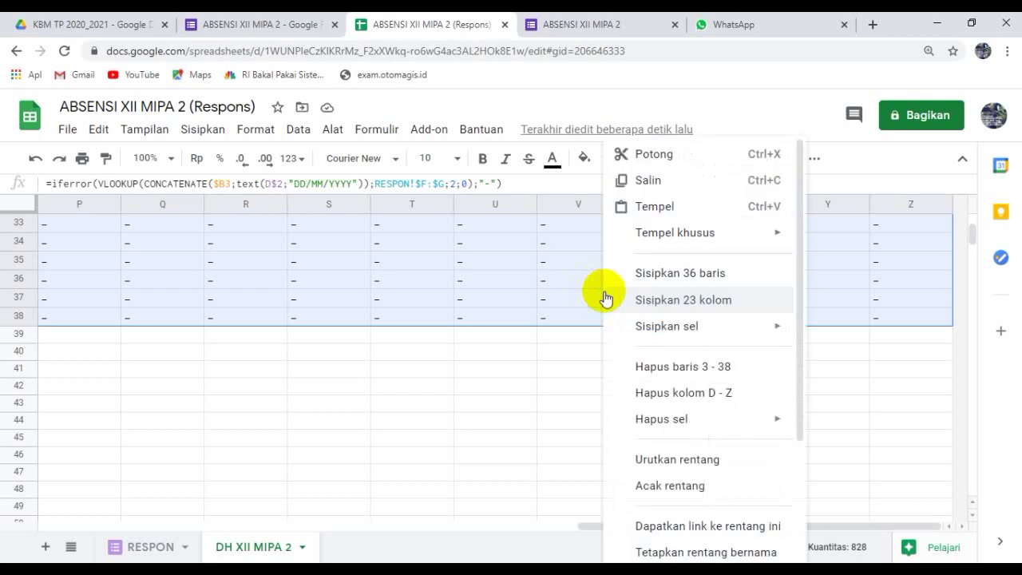
click(659, 204)
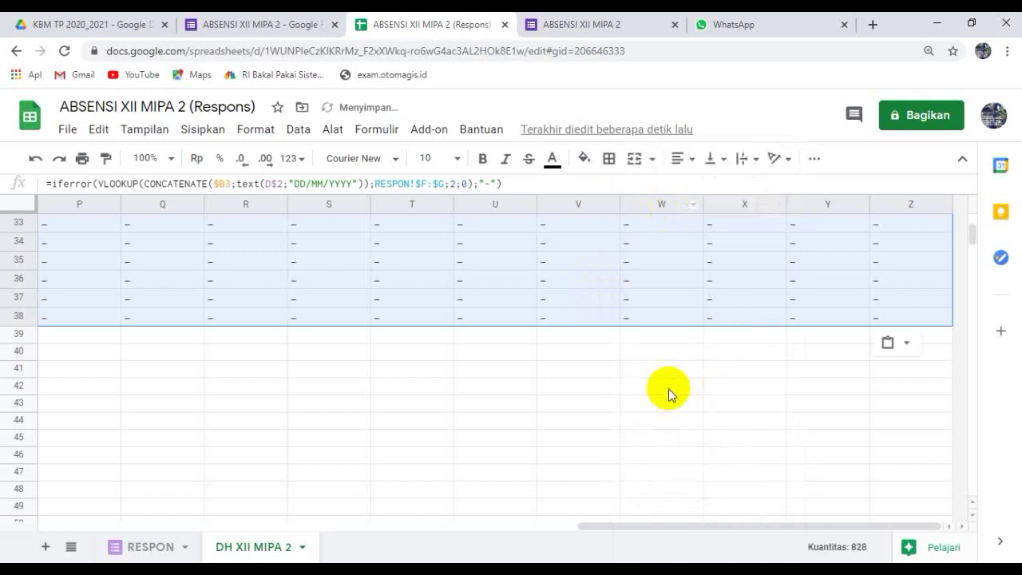
scroll(663, 387, up, 10)
drag(827, 533, 199, 543)
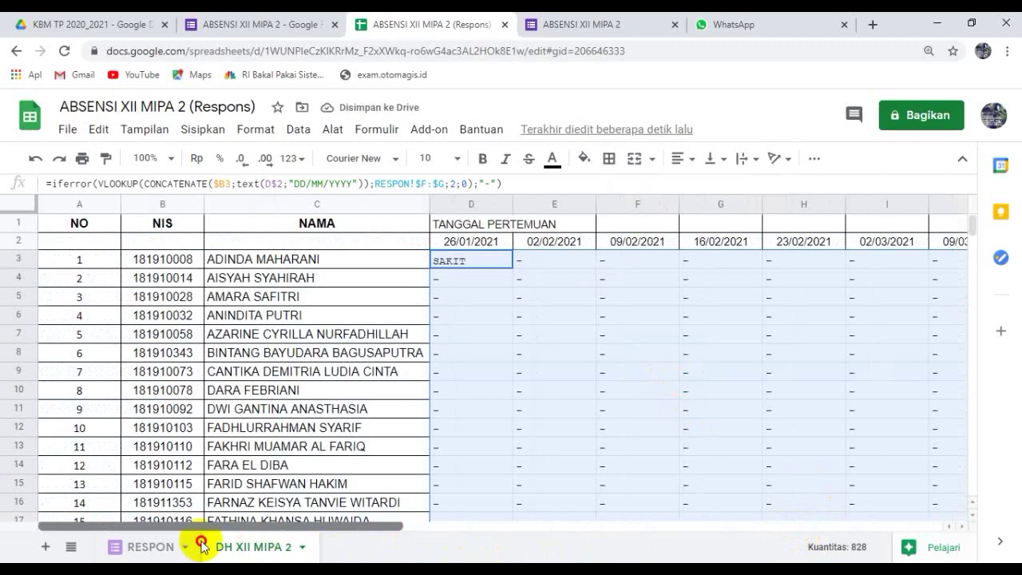
click(451, 261)
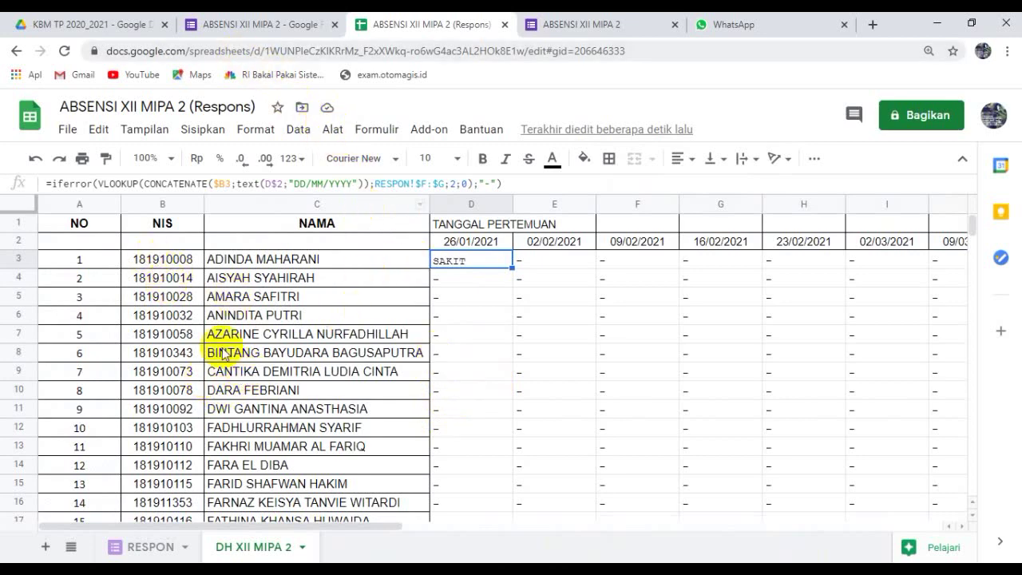
Copy the NIS of the second student in the class list from cell B4.
click(167, 277)
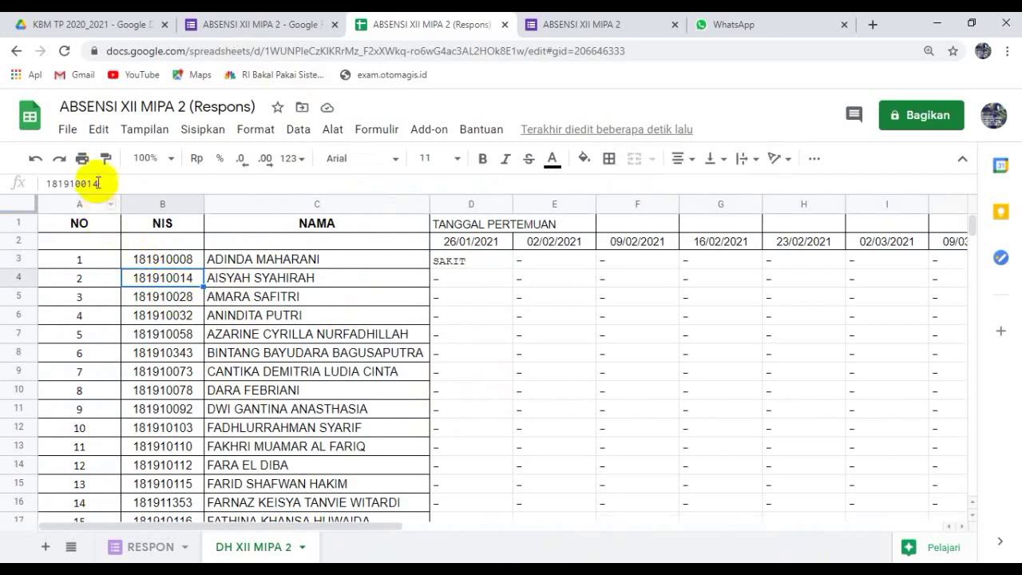
drag(100, 183, 32, 181)
right_click(62, 187)
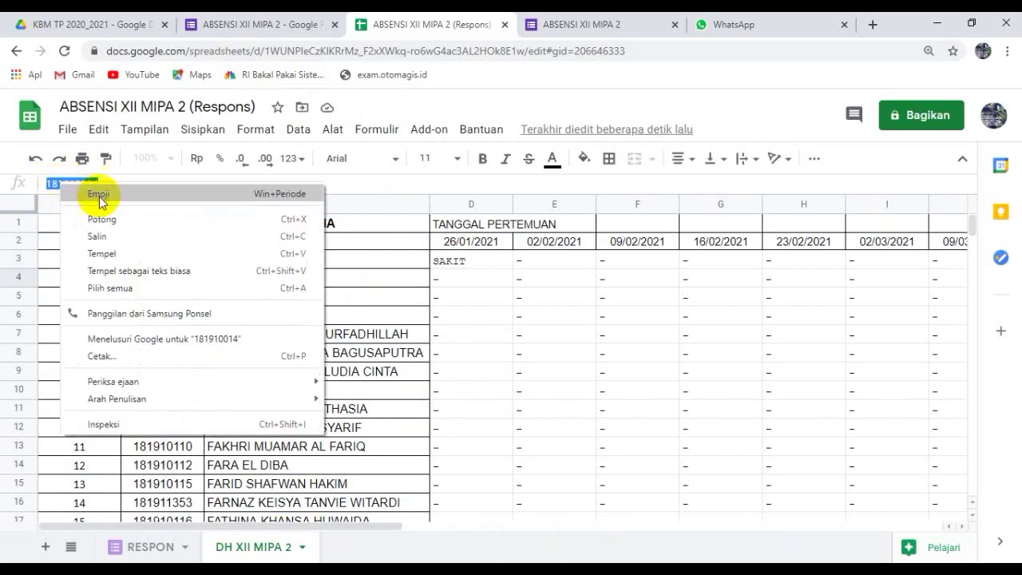
click(106, 236)
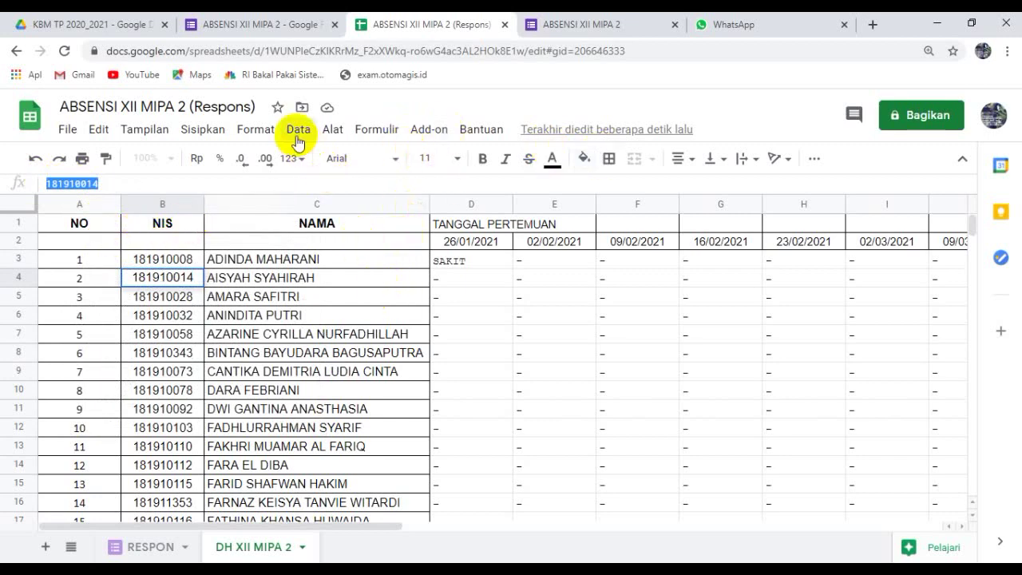
Open a preview of the ABSENSI XII MIPA 2 form and fill in the second student's first name and the copied NIS.
click(222, 24)
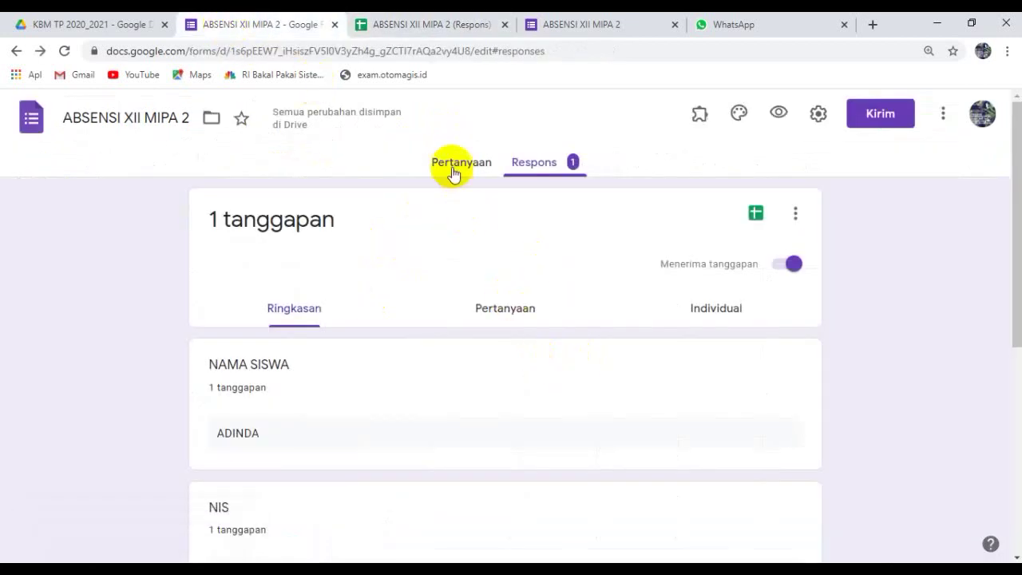
click(779, 115)
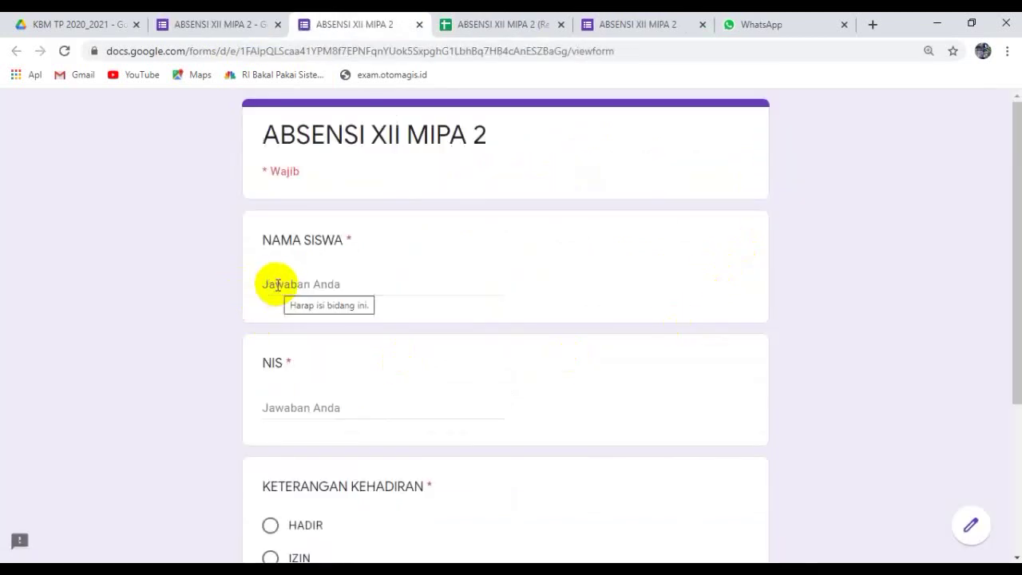
click(277, 285)
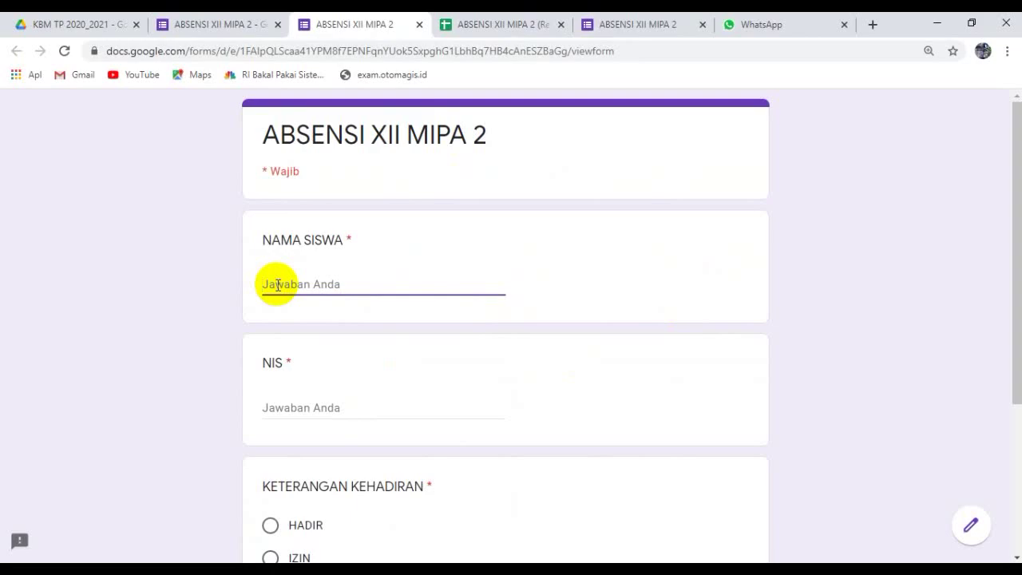
click(199, 570)
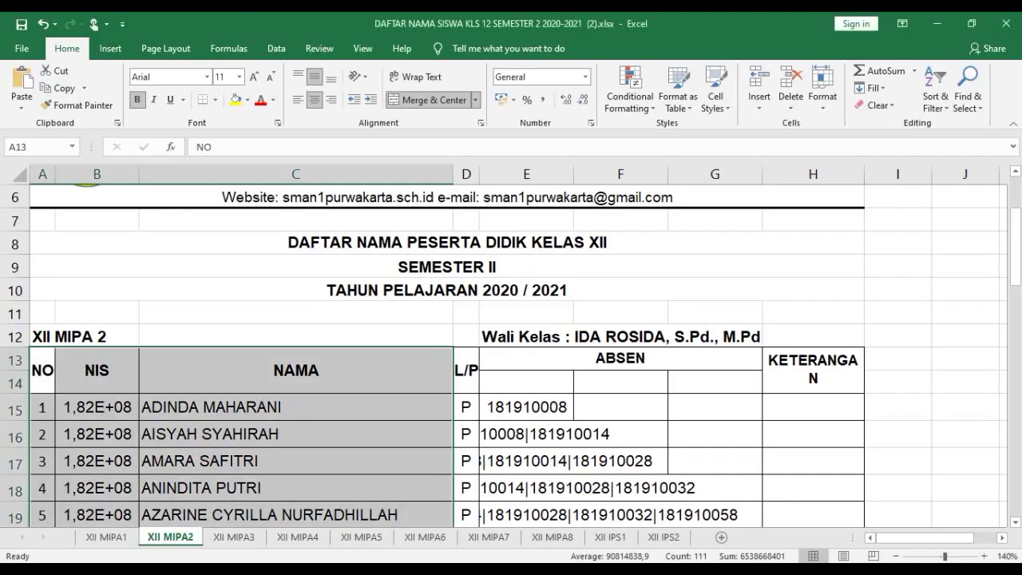
click(215, 559)
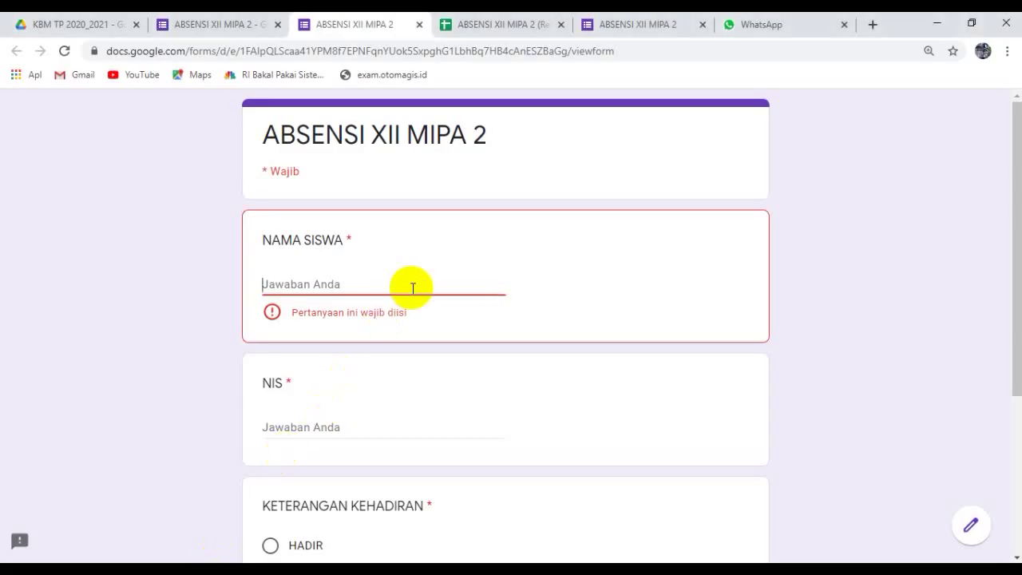
text(AISYAH)
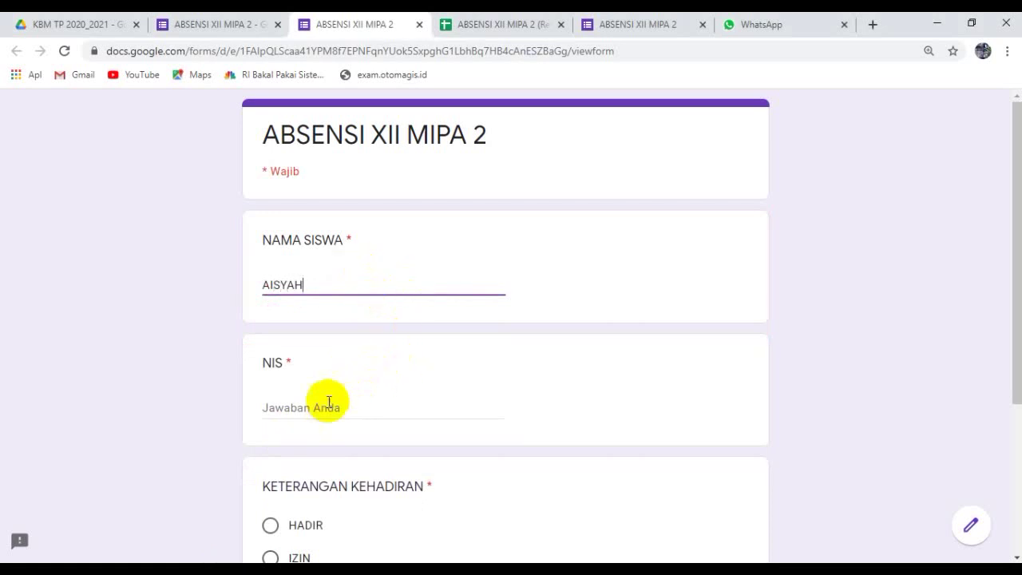
click(294, 408)
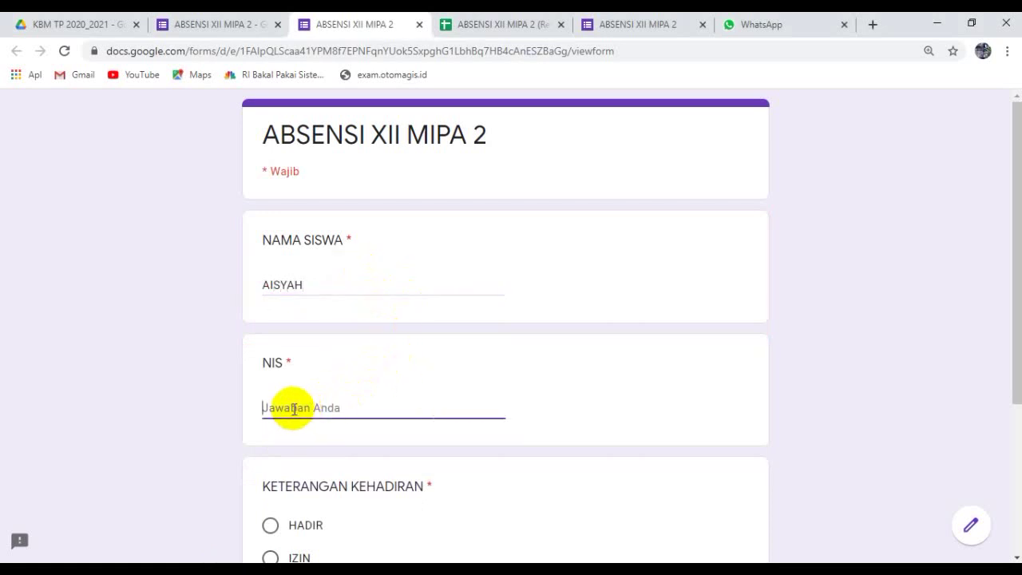
right_click(293, 408)
click(342, 291)
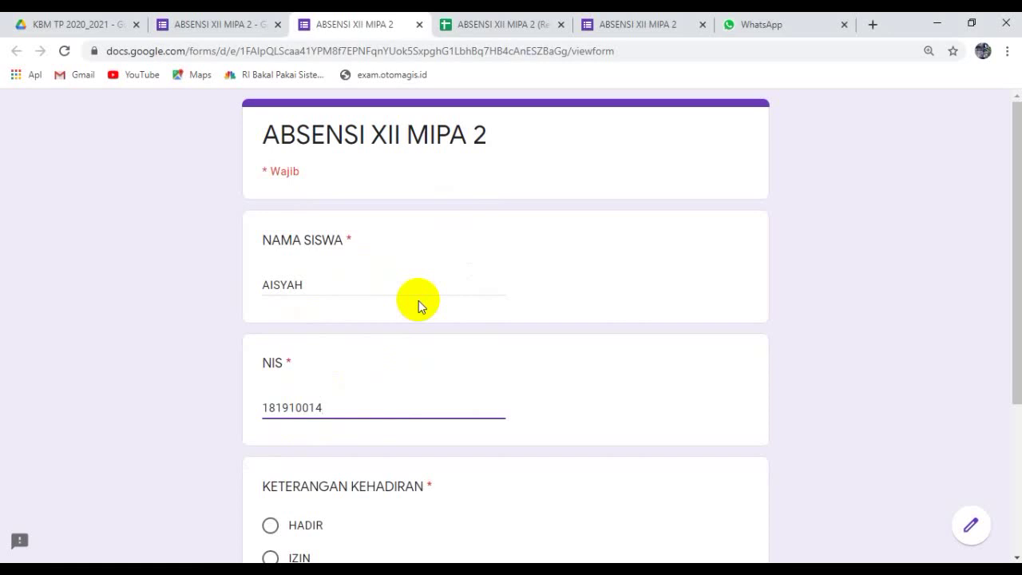
Set KETERANGAN KEHADIRAN to HADIR, submit the response, and check the student's attendance in the DH XII MIPA 2 sheet.
scroll(403, 379, down, 3)
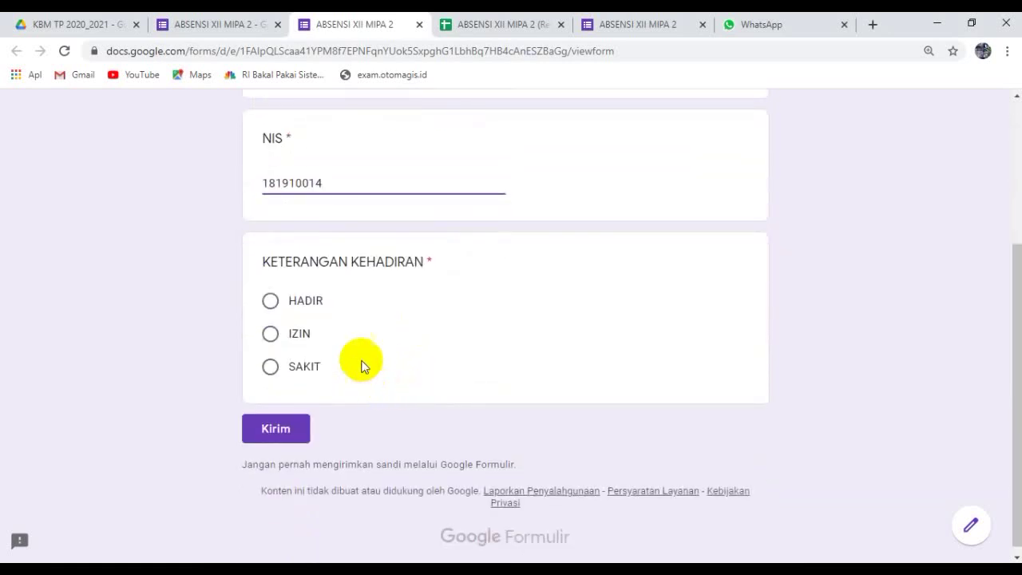
click(270, 301)
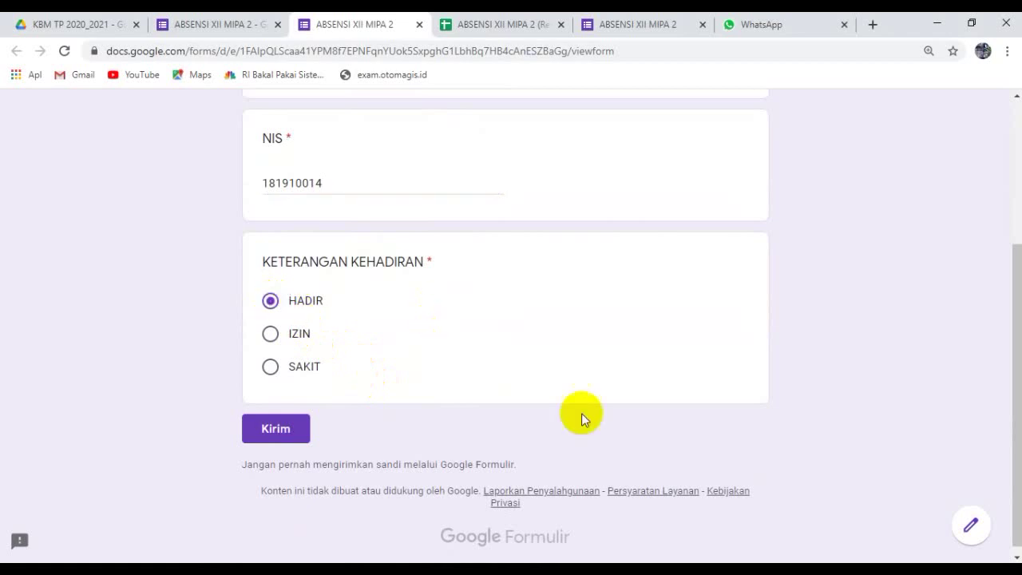
click(273, 428)
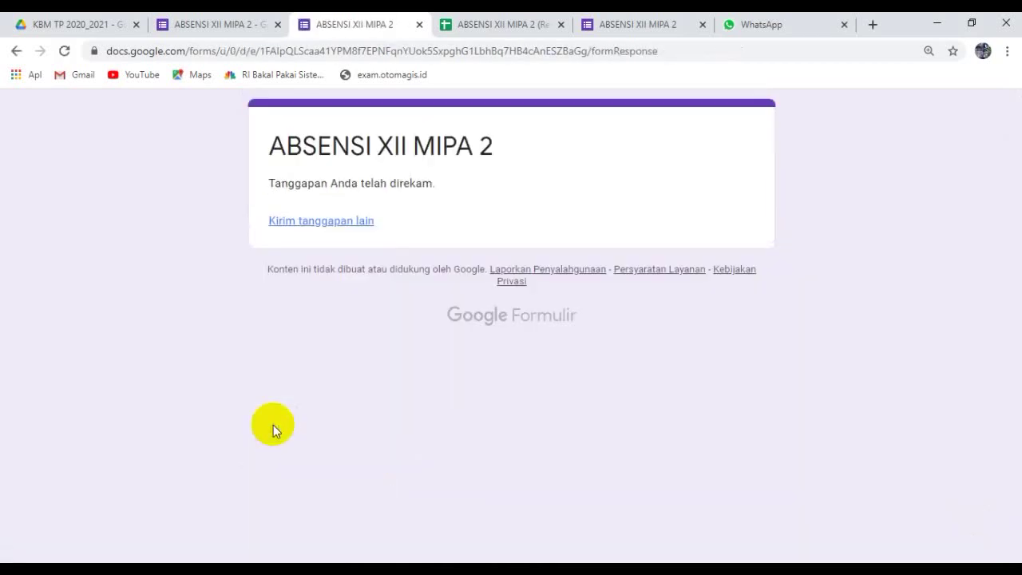
click(476, 30)
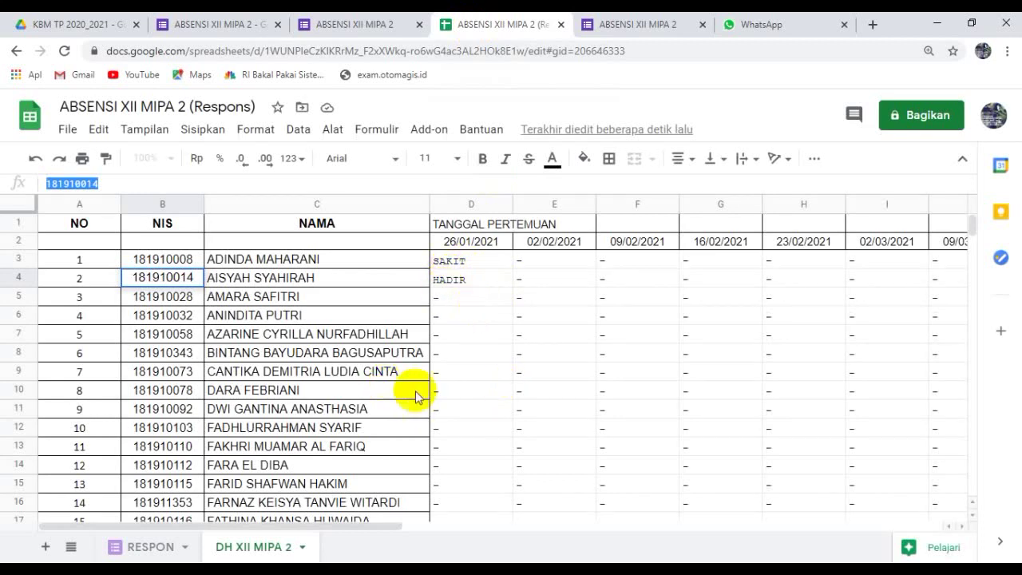
Copy the NIS of the fifth student in the class list from cell B7.
click(159, 339)
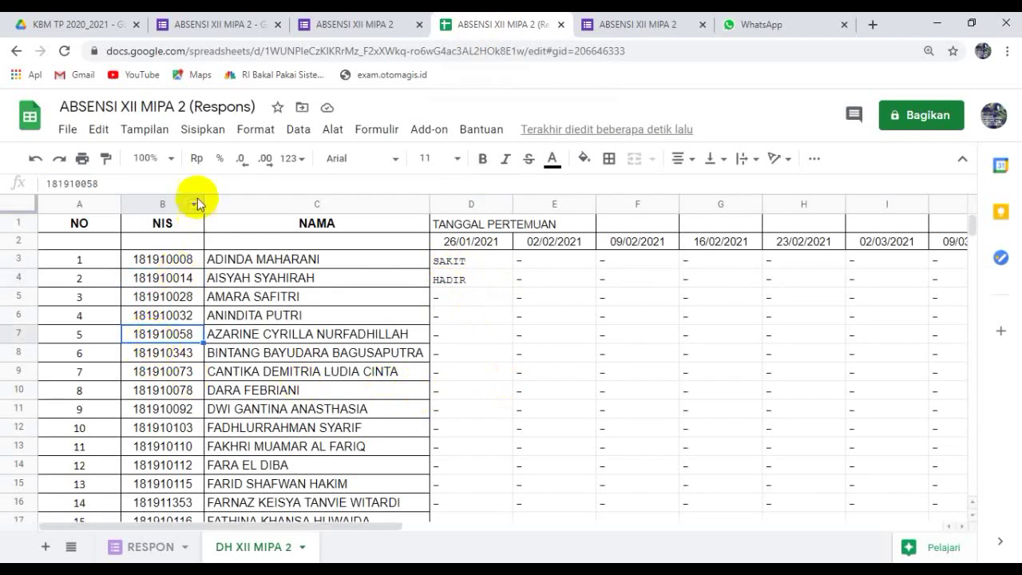
drag(109, 183, 36, 185)
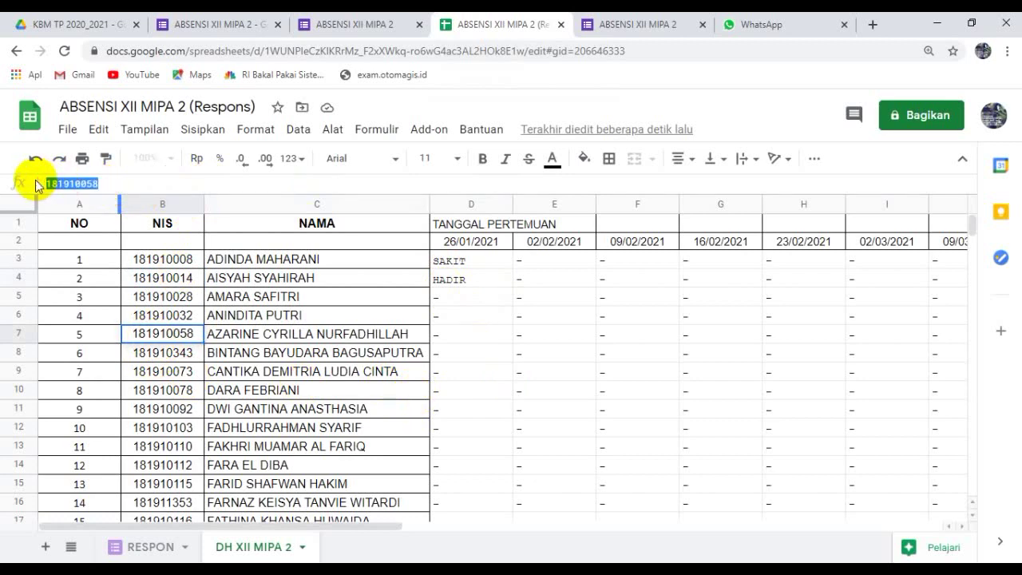
right_click(64, 185)
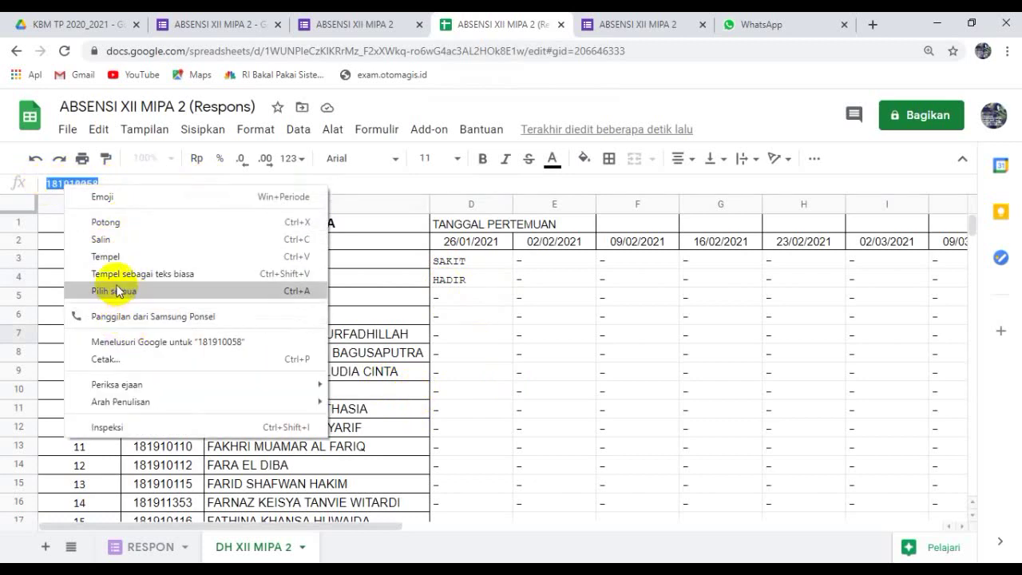
click(100, 239)
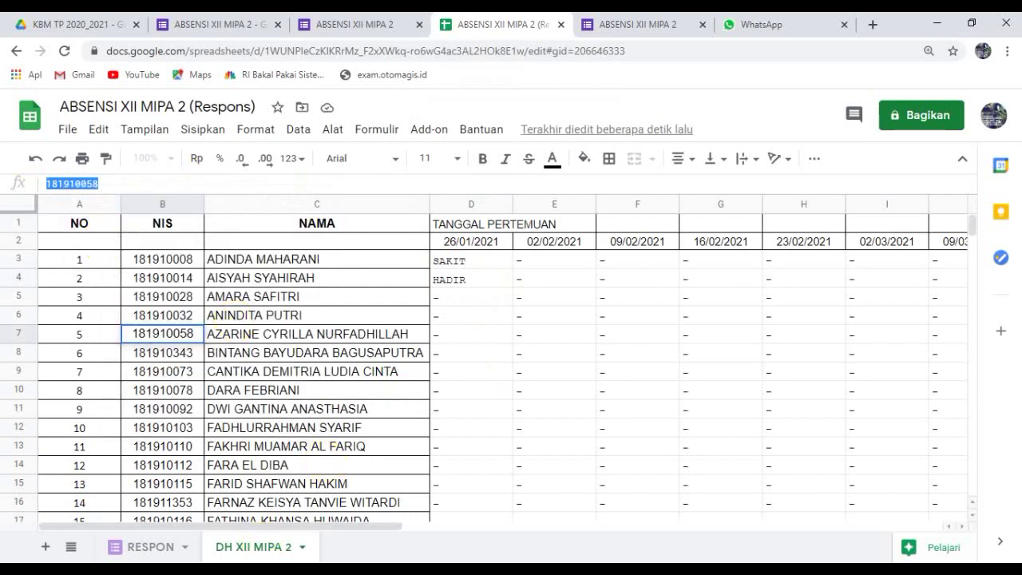
Open a new preview of the attendance form and fill in the fifth student's first name and the copied NIS.
click(204, 25)
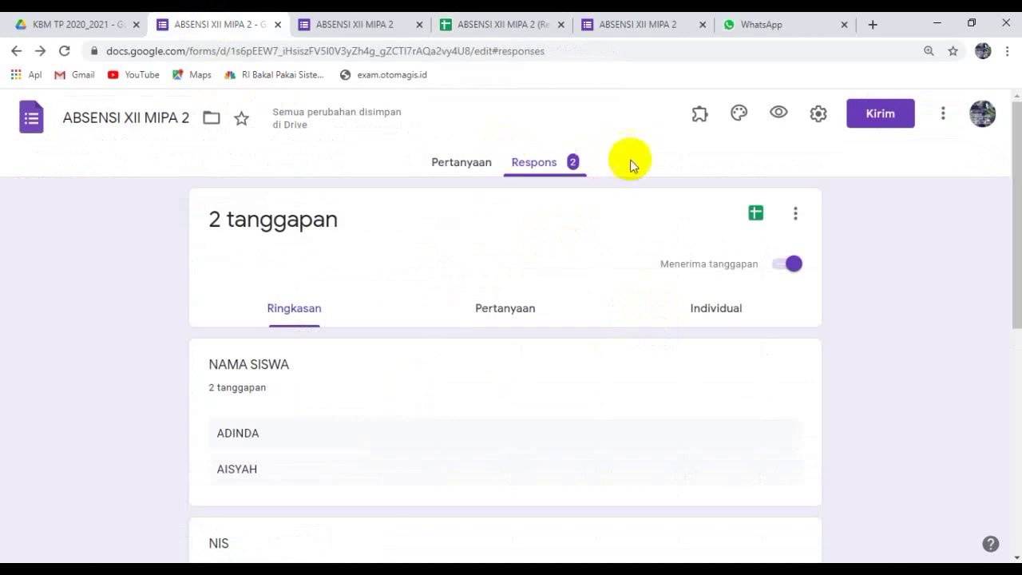
click(777, 114)
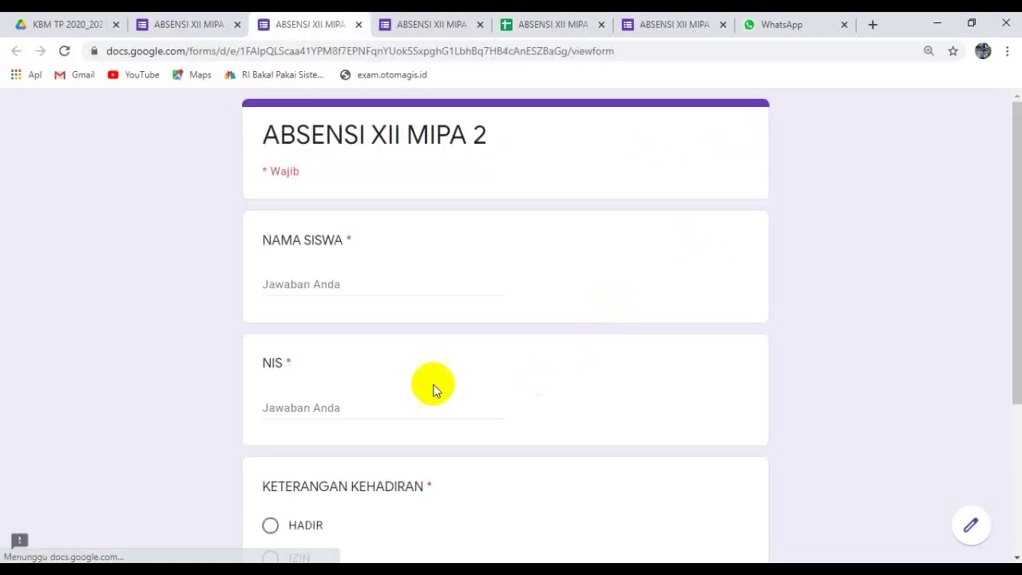
click(309, 283)
text(AZARINE)
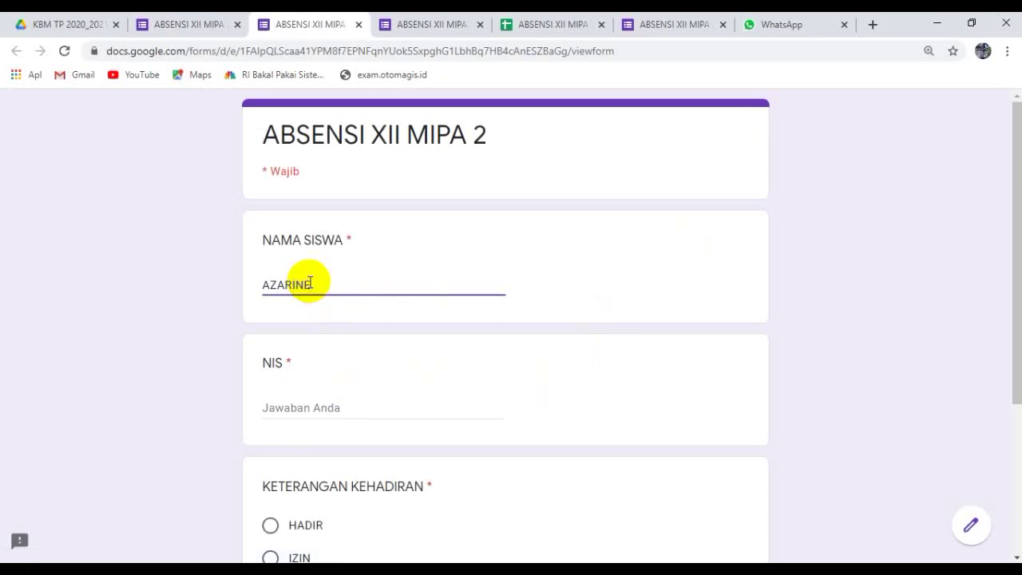
right_click(280, 404)
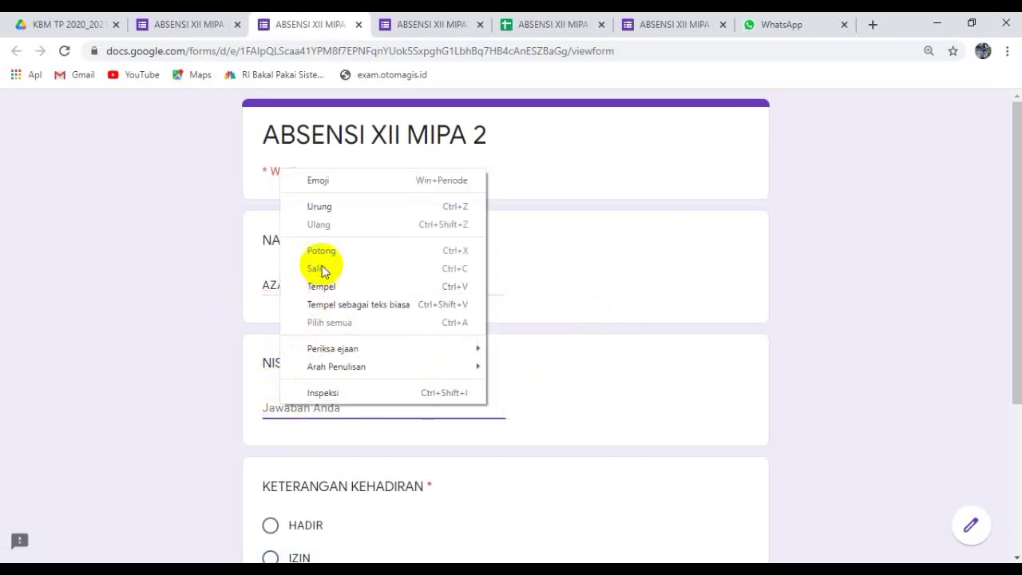
click(330, 287)
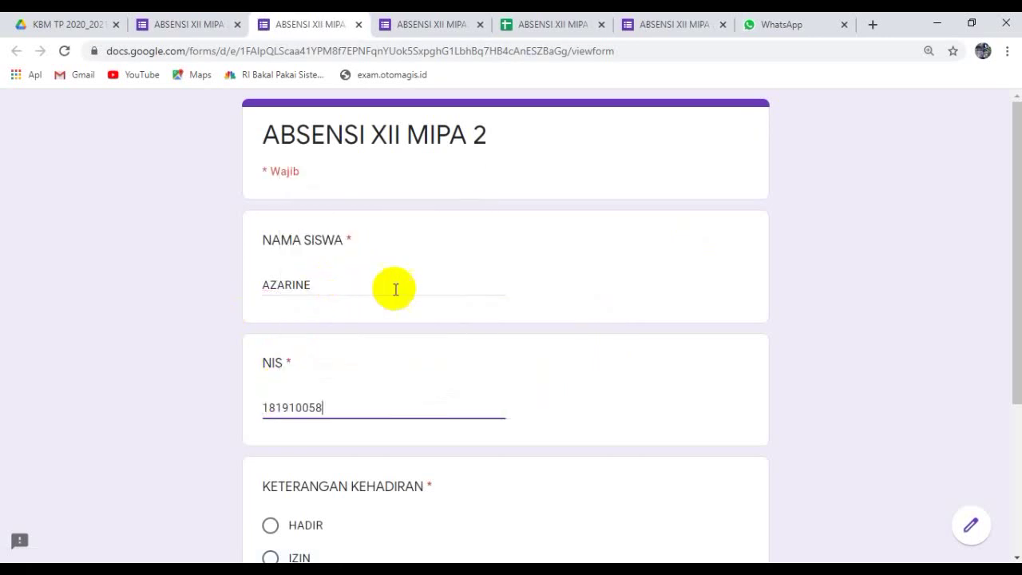
scroll(426, 420, down, 3)
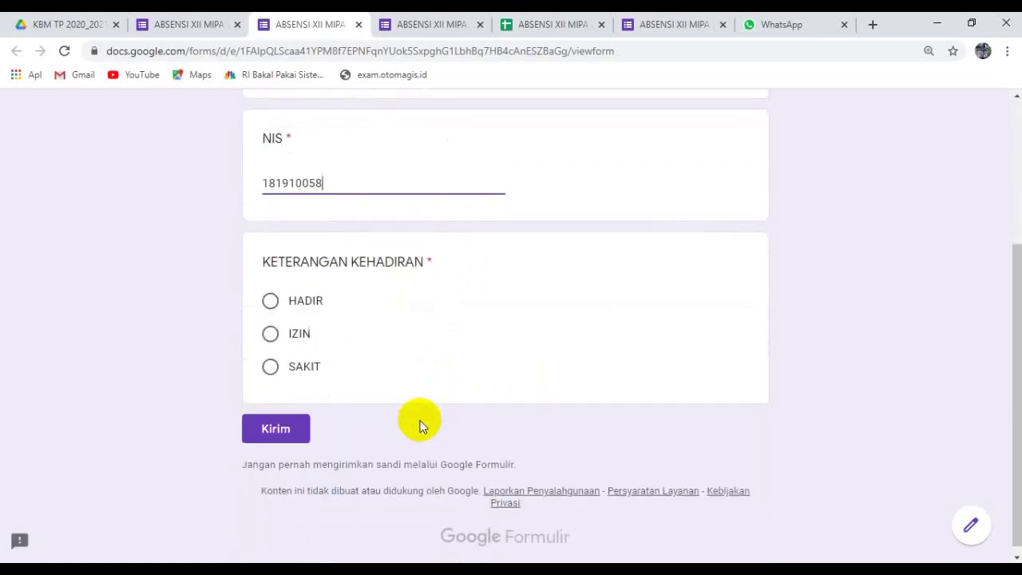
Set KETERANGAN KEHADIRAN to SAKIT, submit the response, and check the fifth student's attendance in the DH XII MIPA 2 sheet.
click(271, 367)
click(276, 429)
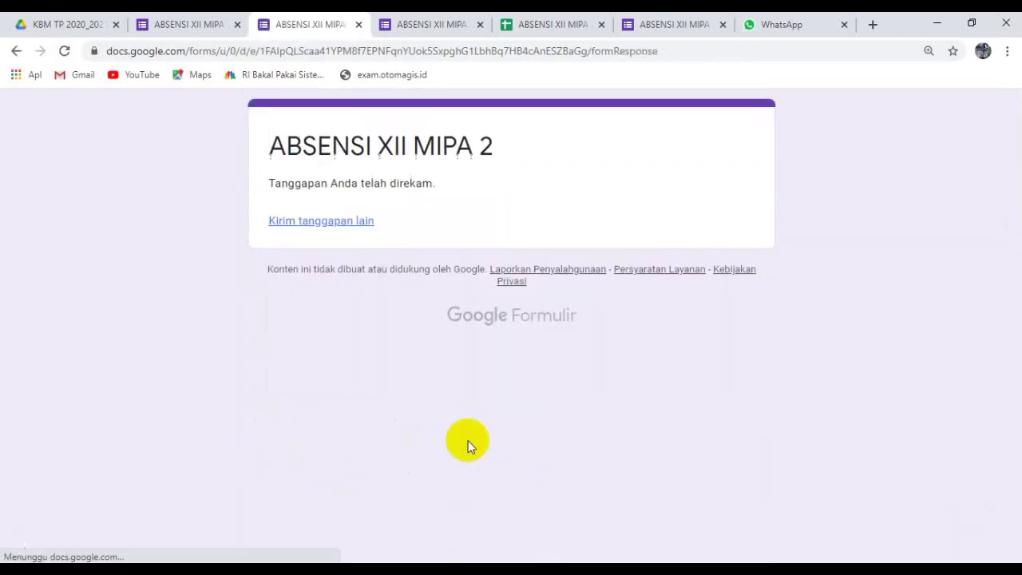
click(541, 25)
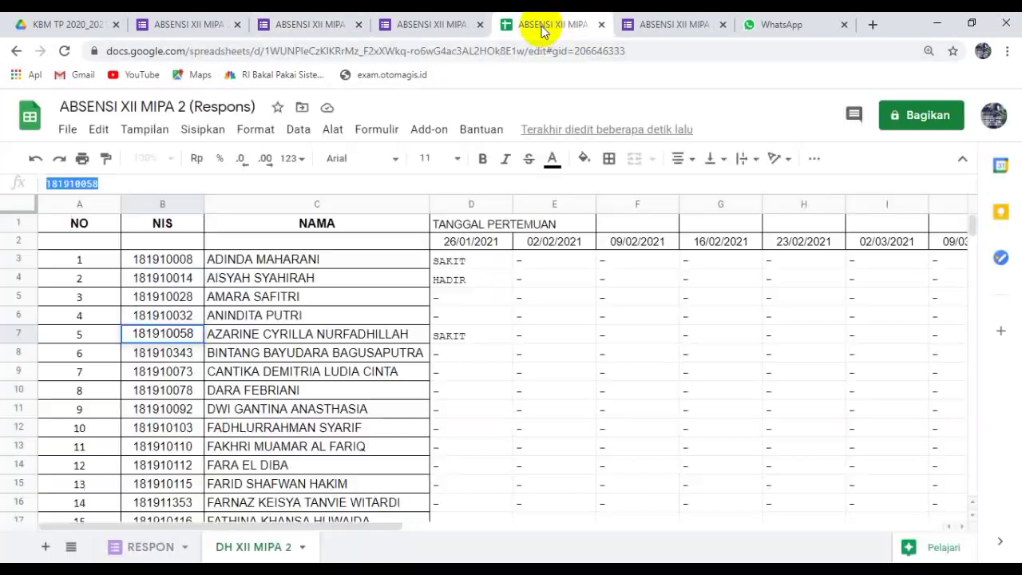
click(452, 339)
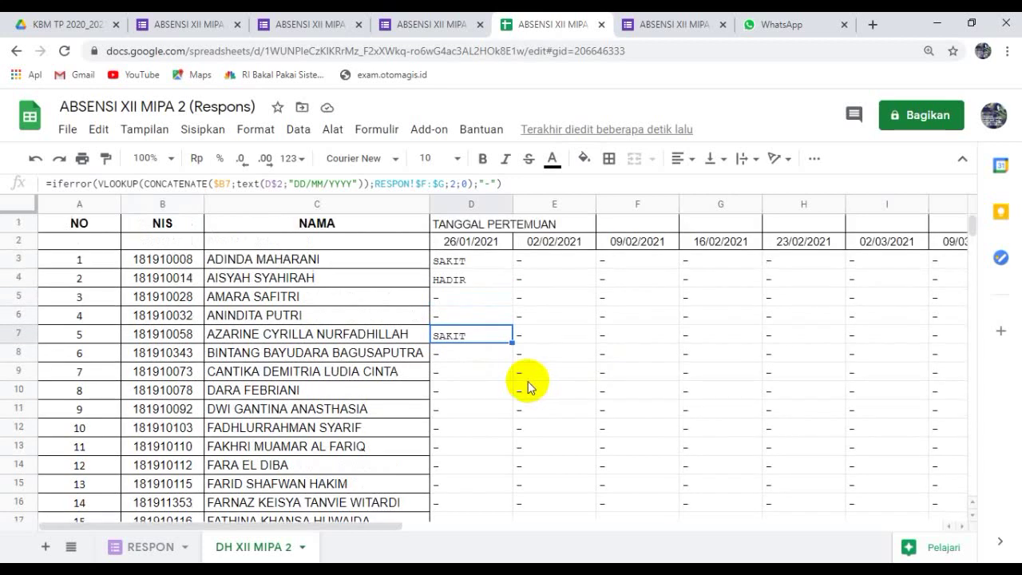
Change the IFERROR fallback text in the attendance formula of cell D5 to "TANPA KETERANGAN".
click(437, 300)
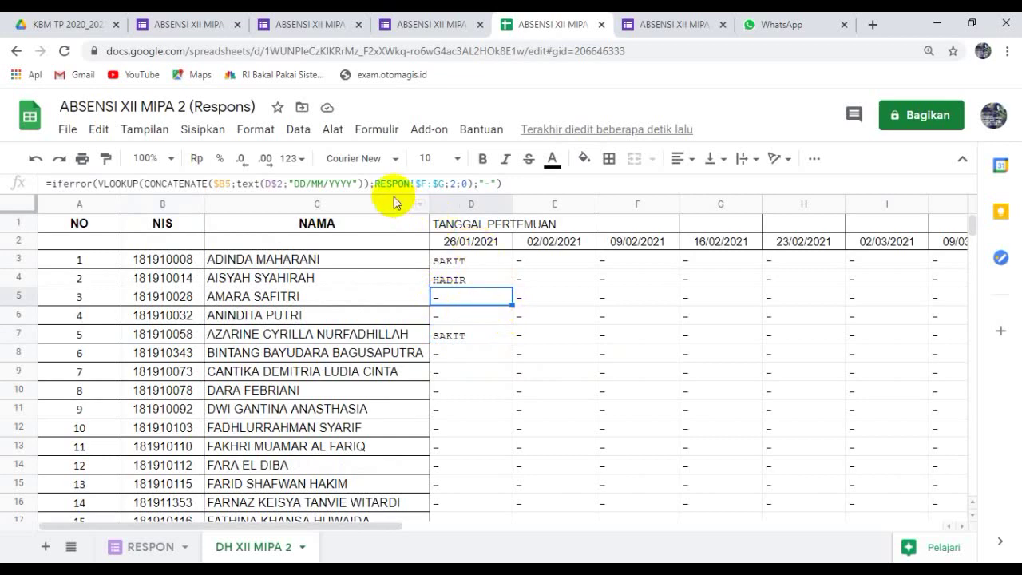
double_click(484, 185)
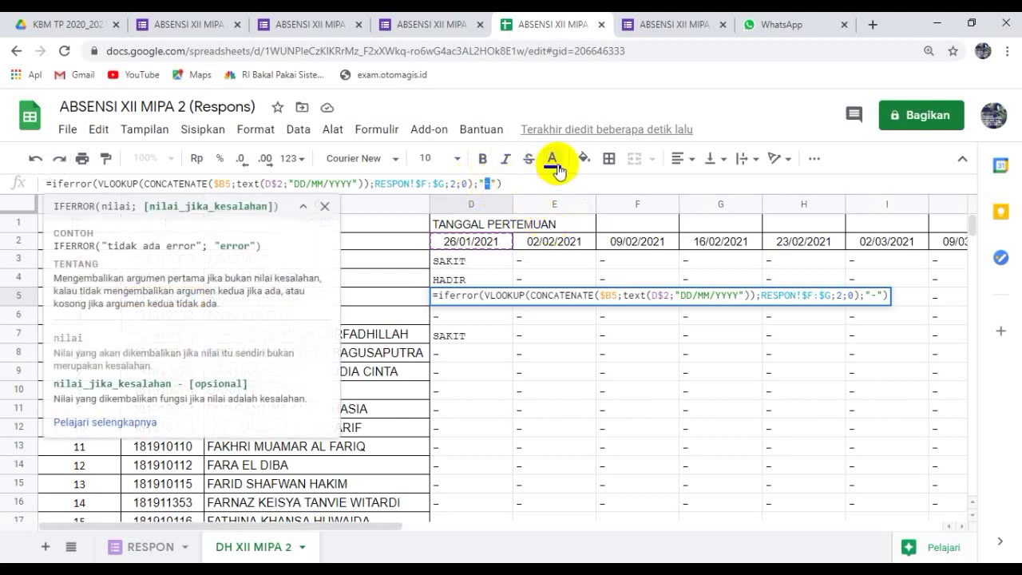
text(TAN)
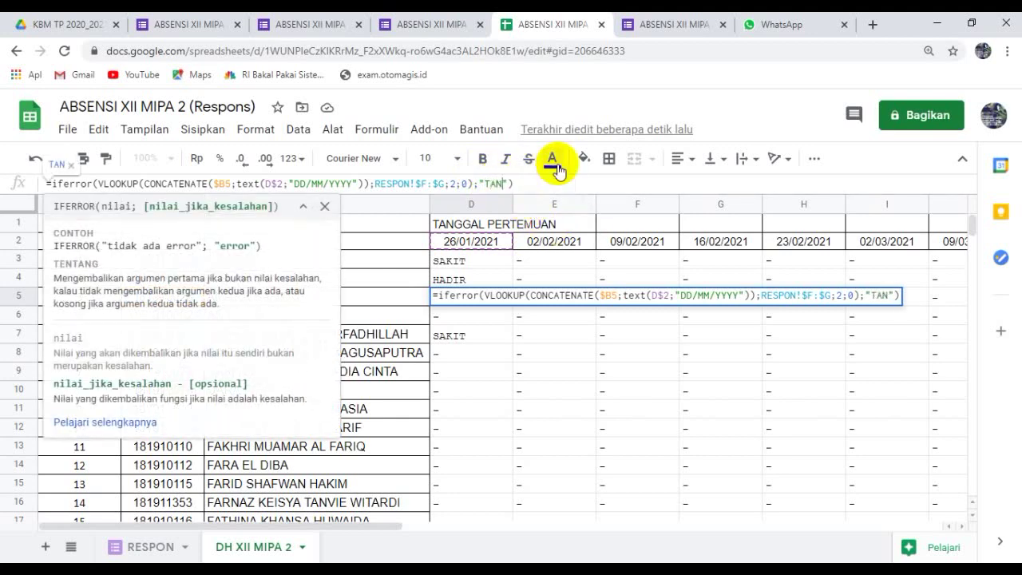
text(PA KETERANGA)
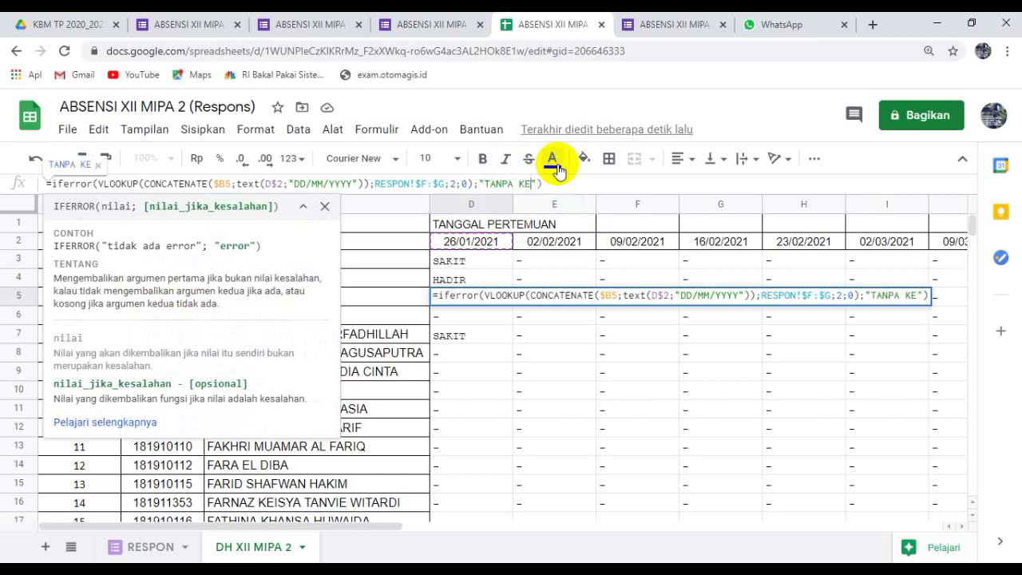
text(N)
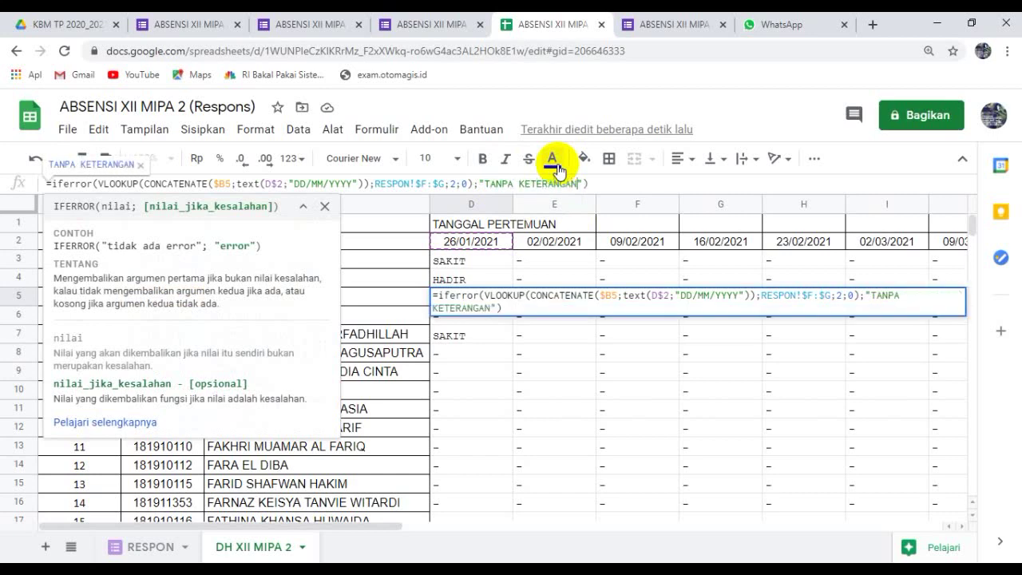
key(Return)
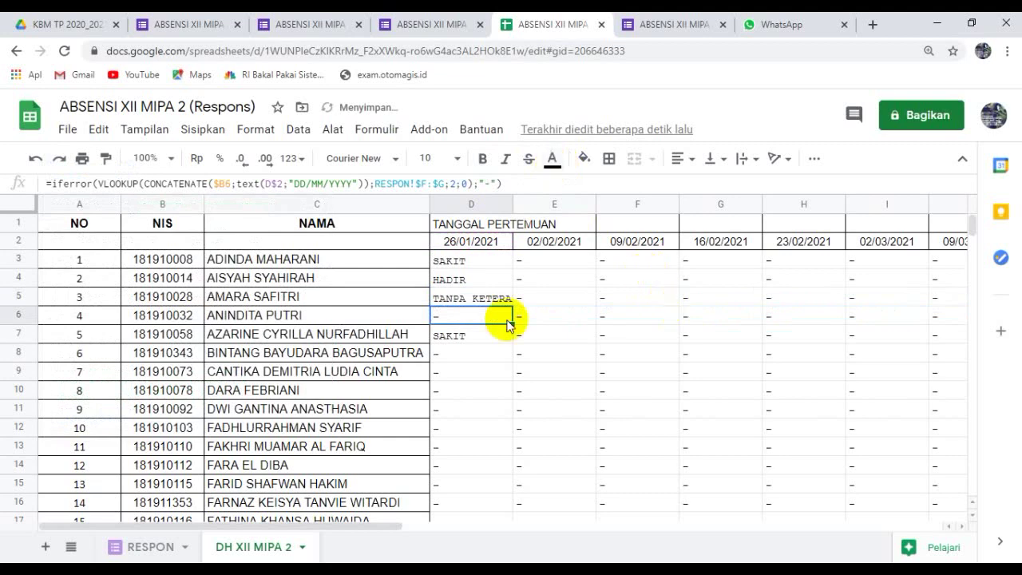
Try copying the D5 attendance formula over the whole range D3:Z38, and undo the paste.
click(467, 297)
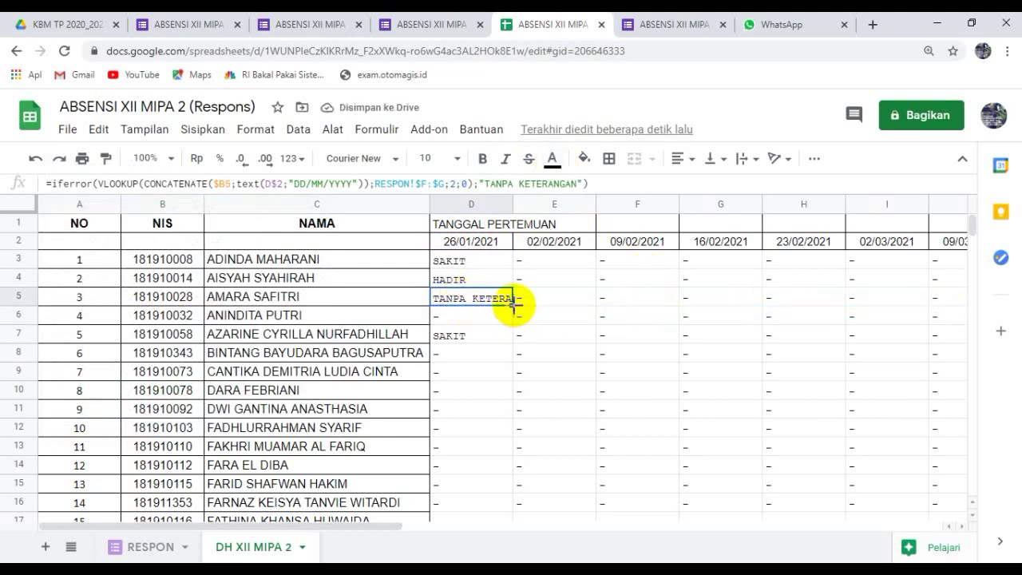
key(ctrl+c)
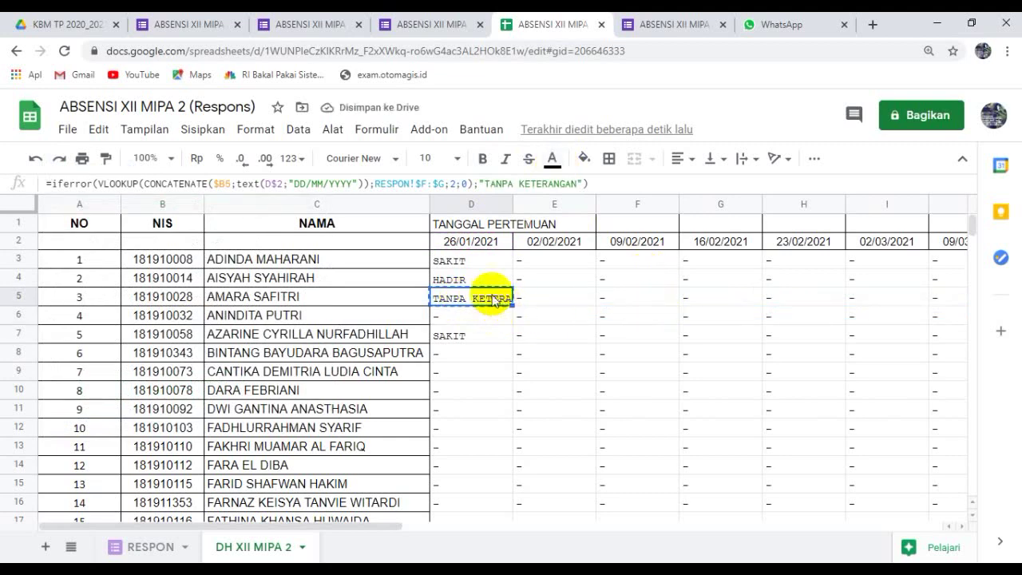
click(461, 261)
key(shift+Right)
key(shift+Right)
key(shift+Right)
key(shift+Right)
key(shift+Right)
key(shift+Right)
key(shift+Right)
key(shift+Right)
key(shift+Right)
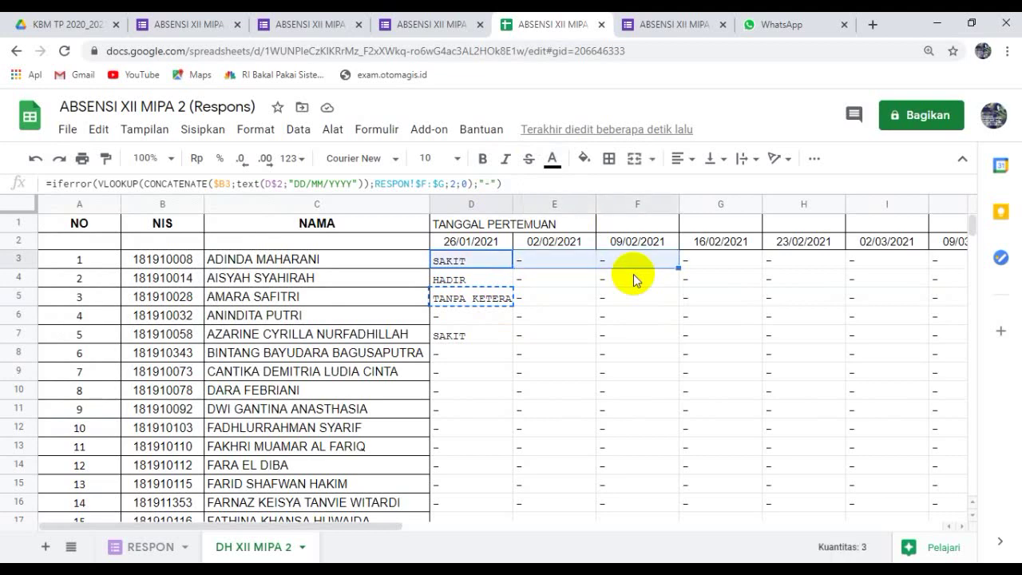
key(shift+Right)
key(shift+Right)
key(shift+Right)
key(shift+Right)
key(shift+Right)
key(shift+Right)
key(shift+Right)
key(shift+Right)
key(shift+Right)
key(shift+Right)
key(shift+Right)
key(shift+Right)
key(shift+Right)
key(shift+Down)
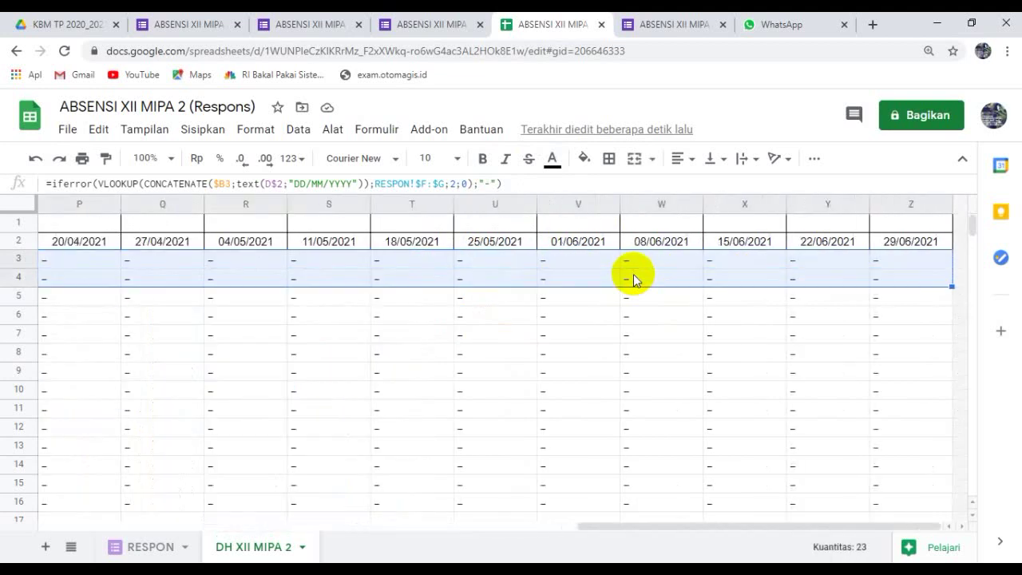
key(shift+Down)
key(shift+Down)
key(shift+Down)
key(shift+Down)
key(shift+Down)
key(shift+Down)
key(shift+Down)
key(shift+Down)
key(shift+Down)
key(shift+Down)
key(shift+Down)
key(shift+Down)
key(shift+Down)
key(shift+Down)
key(shift+Down)
key(shift+Down)
key(shift+Down)
key(shift+Down)
key(shift+Down)
key(shift+Down)
key(shift+Down)
key(shift+Down)
key(shift+Down)
key(shift+Down)
key(shift+Down)
key(shift+Down)
key(shift+Down)
key(shift+Down)
key(shift+Down)
key(shift+Down)
key(shift+Down)
key(shift+Down)
key(shift+Down)
key(shift+Down)
key(shift+Down)
key(shift+Down)
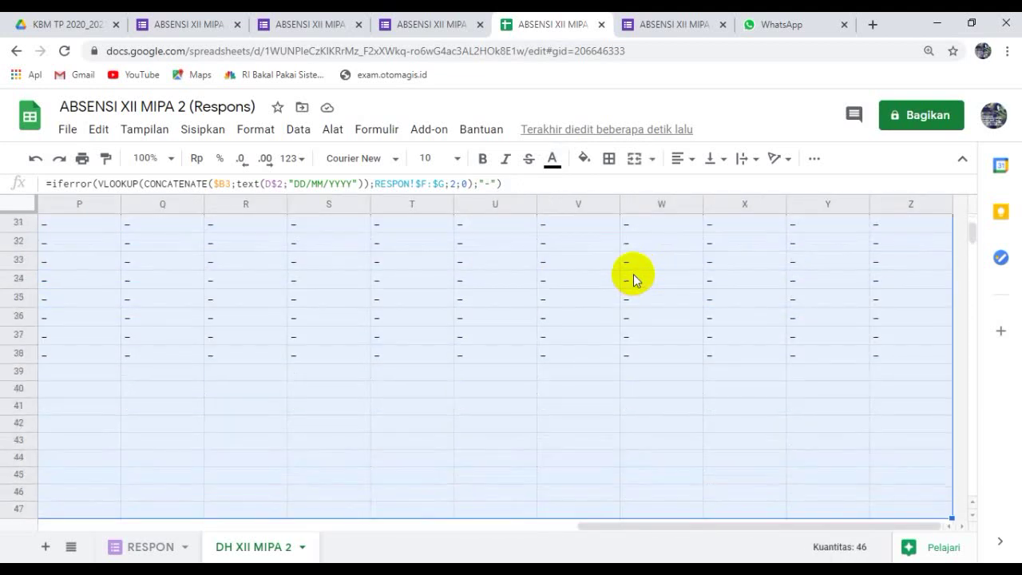
key(shift+Up)
key(shift+Up)
key(shift+Up)
key(shift+Up)
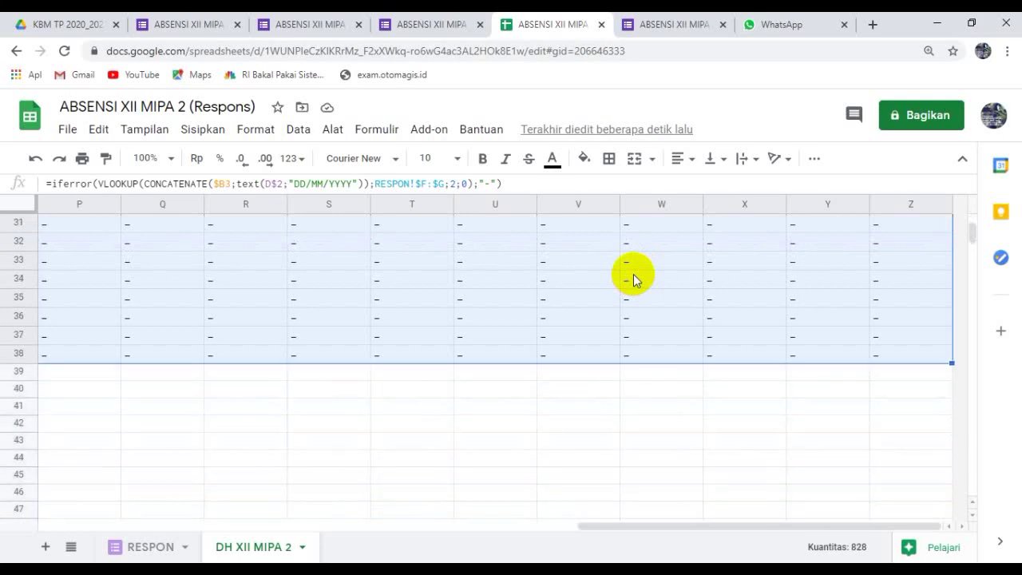
key(ctrl+v)
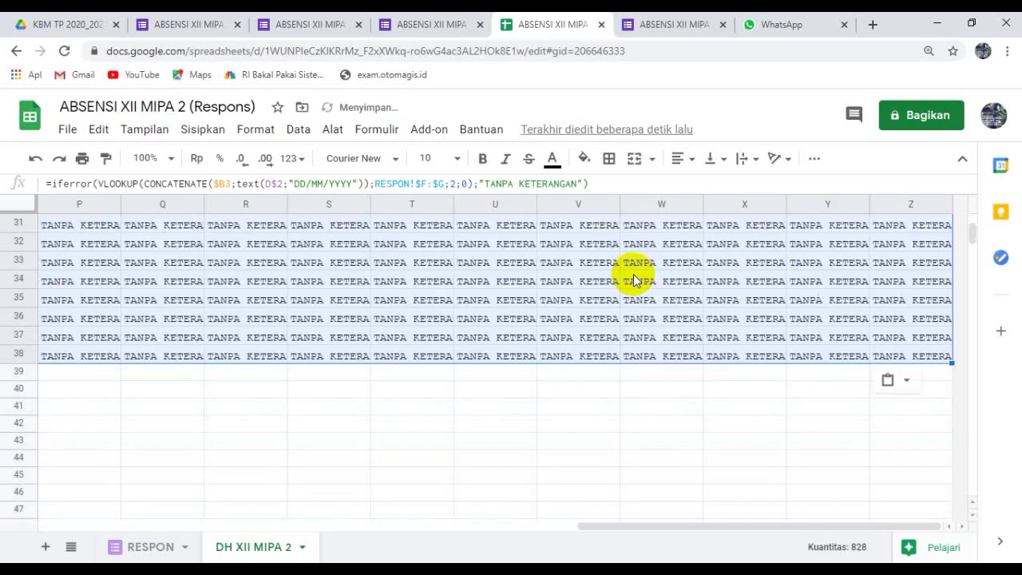
key(ctrl+z)
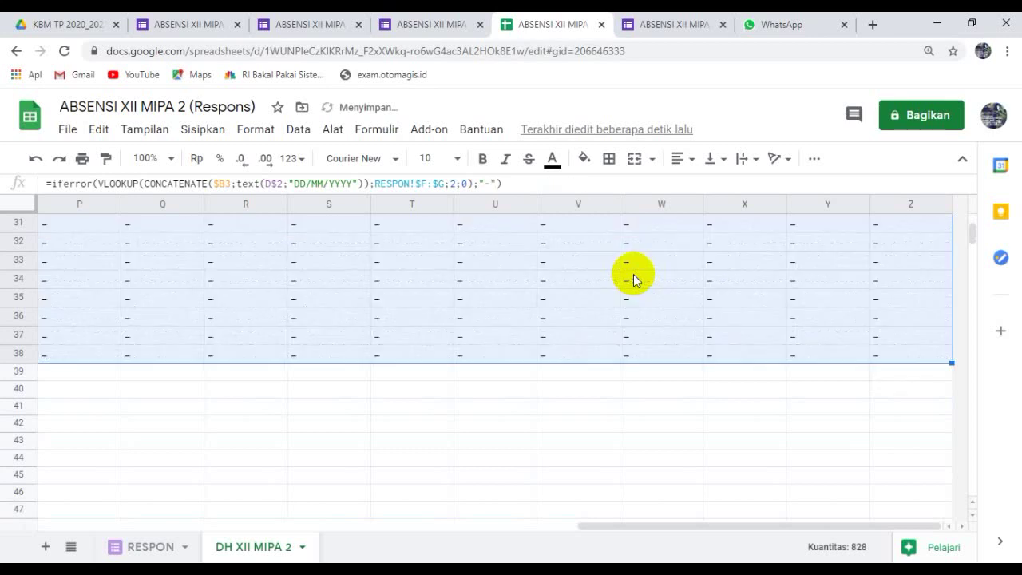
Paste the formula copied from D5 into cell D3, the first attendance cell.
right_click(631, 275)
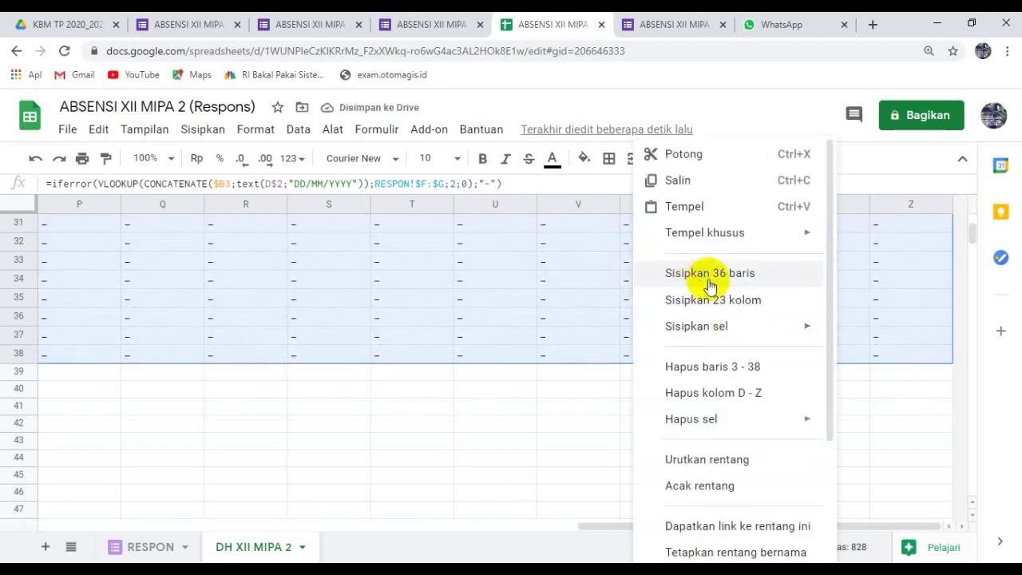
click(685, 206)
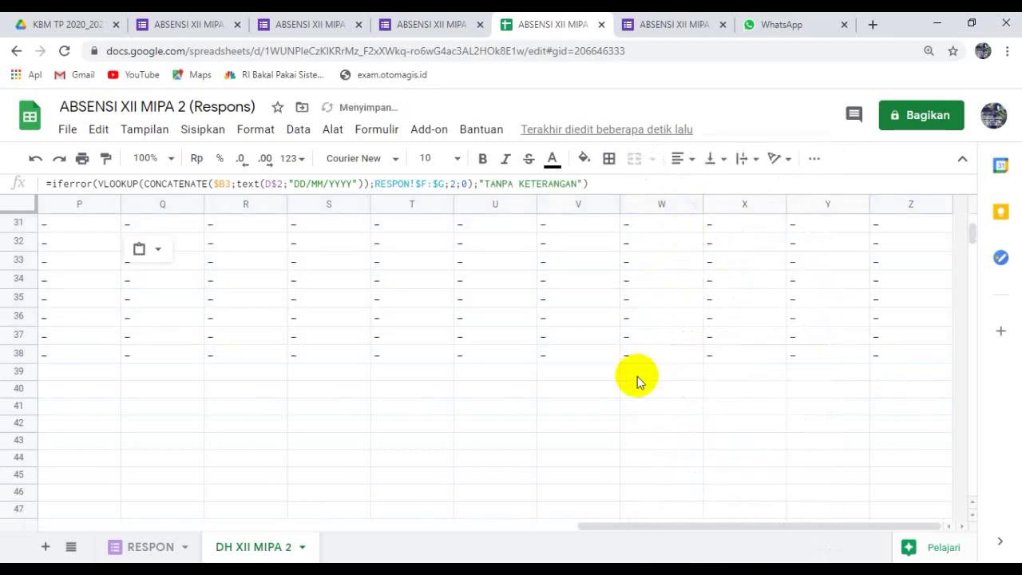
scroll(506, 307, up, 10)
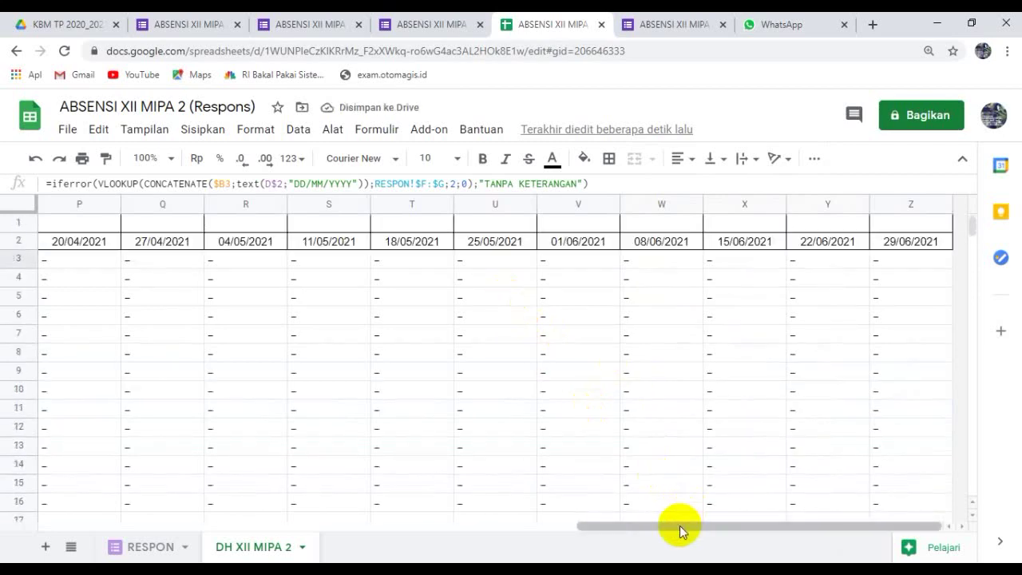
drag(676, 525, 225, 558)
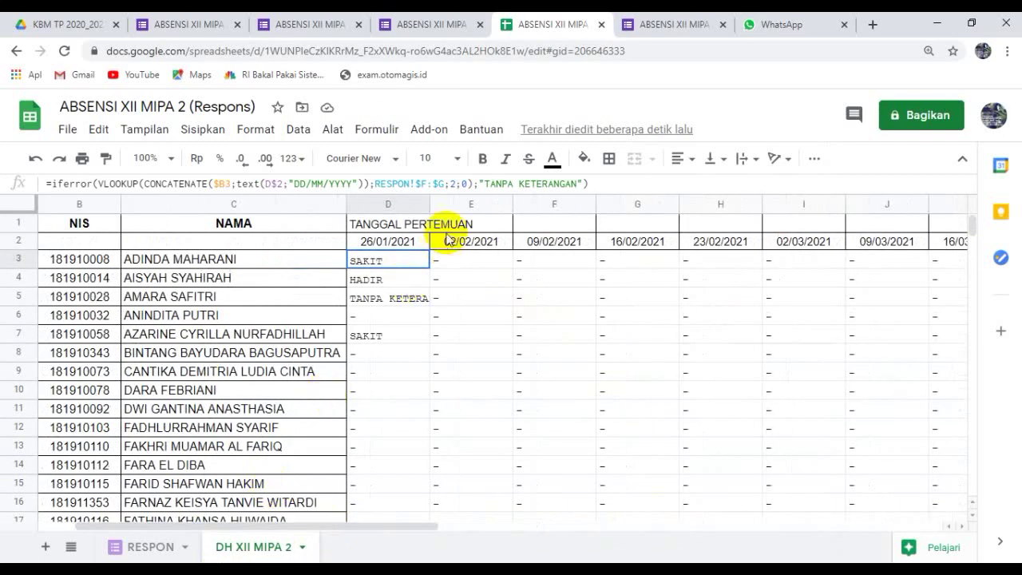
Copy the attendance formula from D3 and paste it over the full attendance range D3:Z38.
right_click(397, 272)
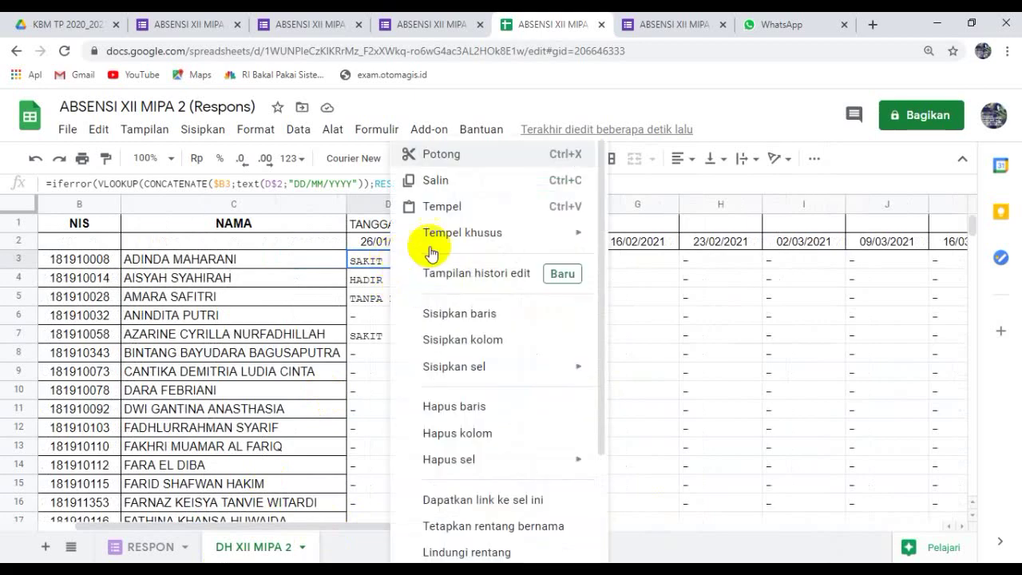
click(440, 178)
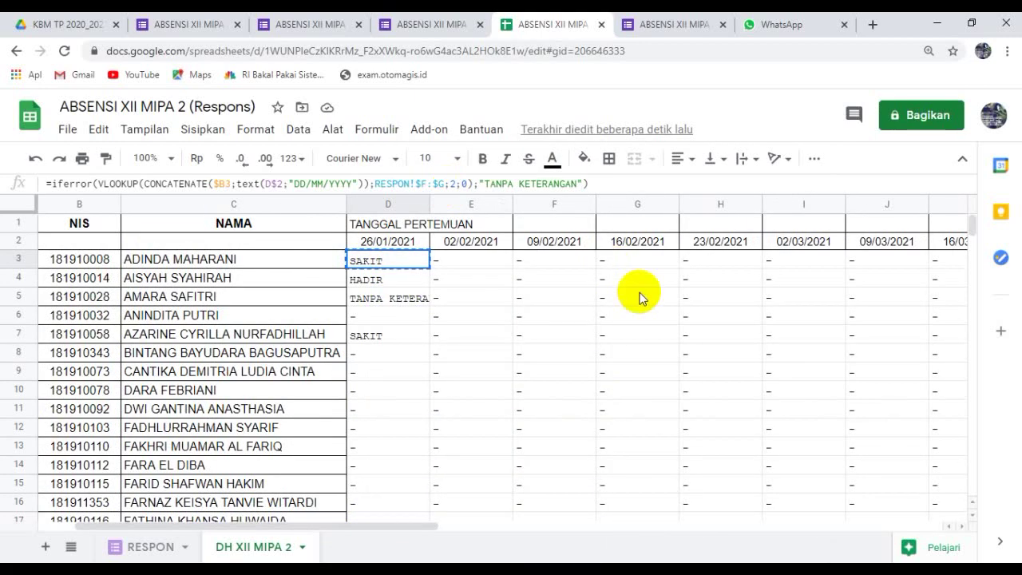
key(shift+Down)
key(shift+Down)
key(shift+Down)
key(shift+Down)
key(shift+Down)
key(shift+Down)
key(shift+Down)
key(shift+Down)
key(shift+Down)
key(shift+Down)
key(shift+Down)
key(shift+Down)
key(shift+Down)
key(shift+Down)
key(shift+Down)
key(shift+Down)
key(shift+Down)
key(shift+Down)
key(shift+Down)
key(shift+Down)
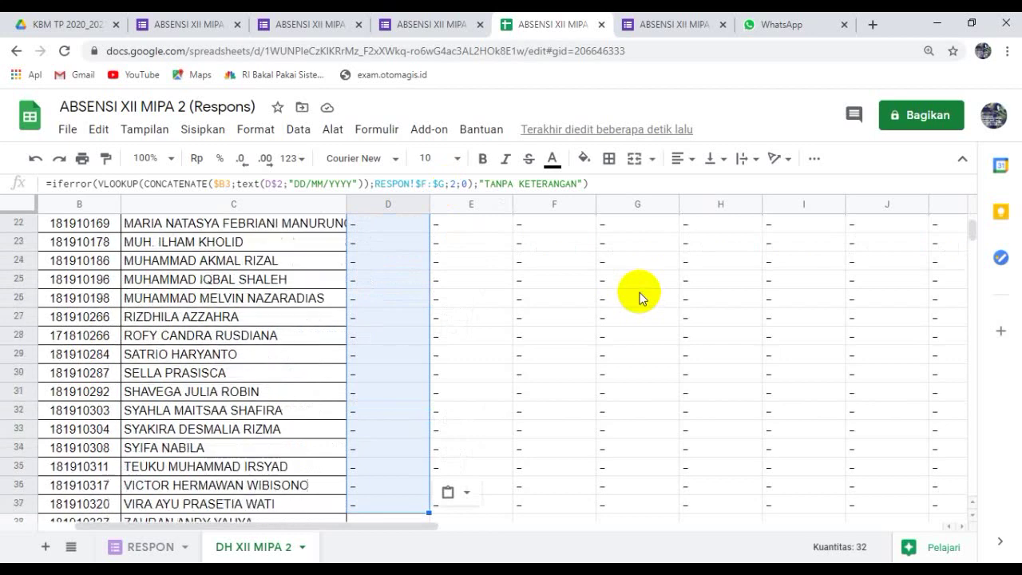
key(shift+Down)
key(shift+Down)
key(shift+Down)
key(shift+Up)
key(shift+Up)
key(shift+Right)
key(shift+Right)
key(shift+Right)
key(shift+Right)
key(shift+Right)
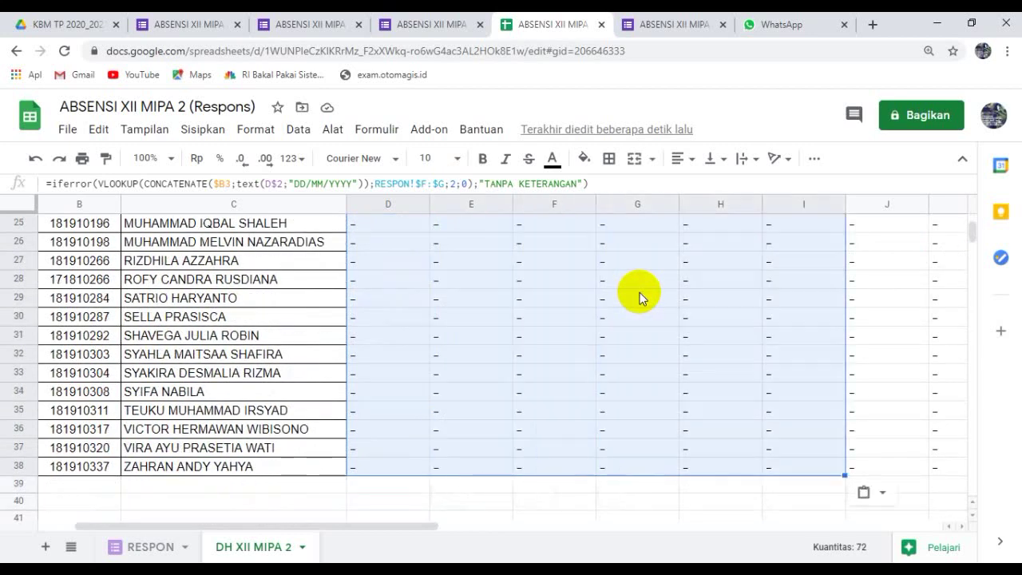
key(shift+Right)
key(shift+Right)
key(shift+Right)
key(shift+Right)
key(shift+Right)
key(shift+Right)
key(shift+Right)
key(shift+Right)
key(shift+Right)
key(shift+Right)
key(shift+Right)
key(shift+Right)
key(shift+Right)
key(shift+Right)
key(shift+Right)
key(shift+Right)
key(shift+Right)
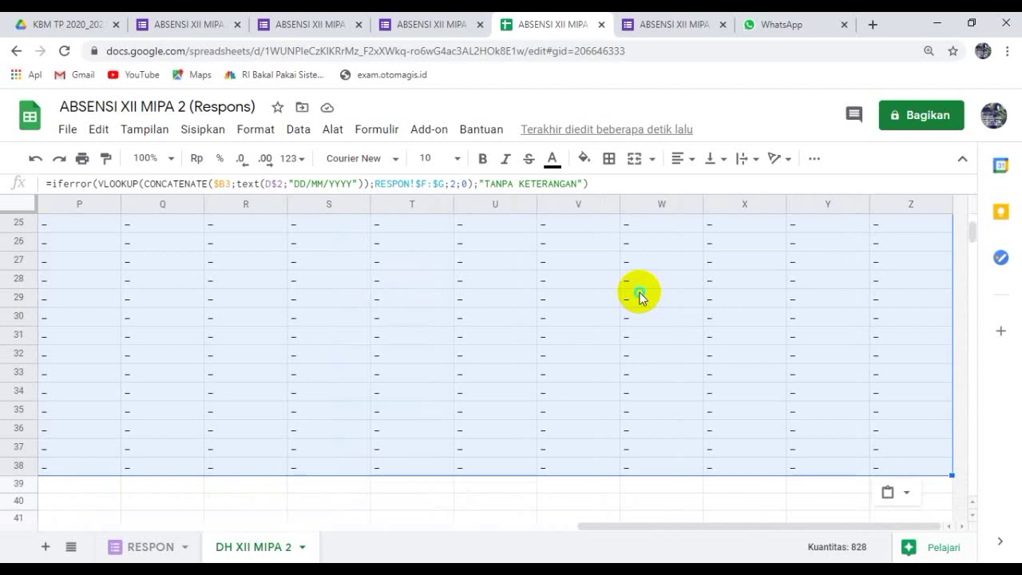
right_click(639, 297)
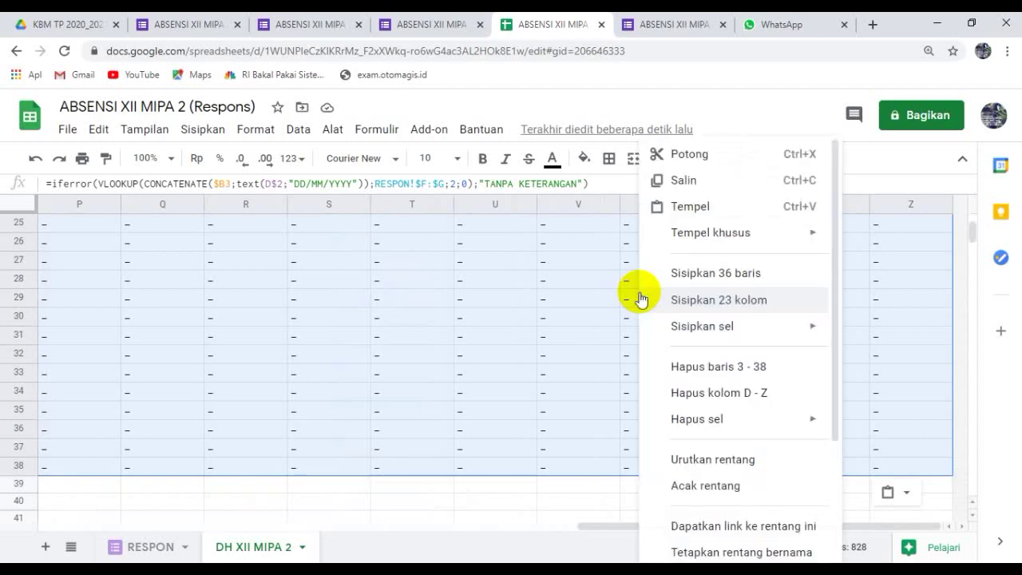
click(691, 206)
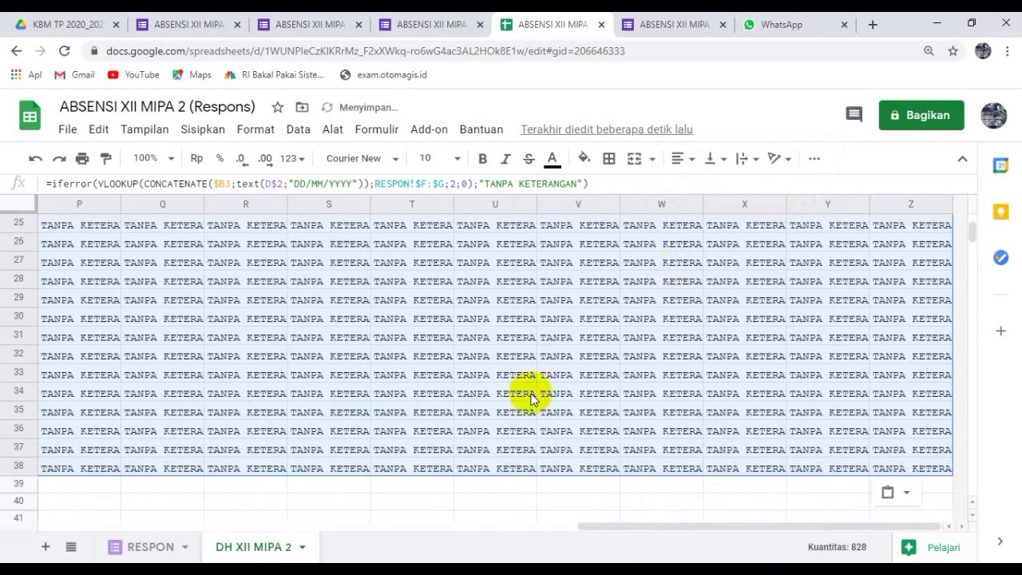
Check the filled attendance table and apply all borders to the range D3:Z38.
scroll(479, 375, up, 6)
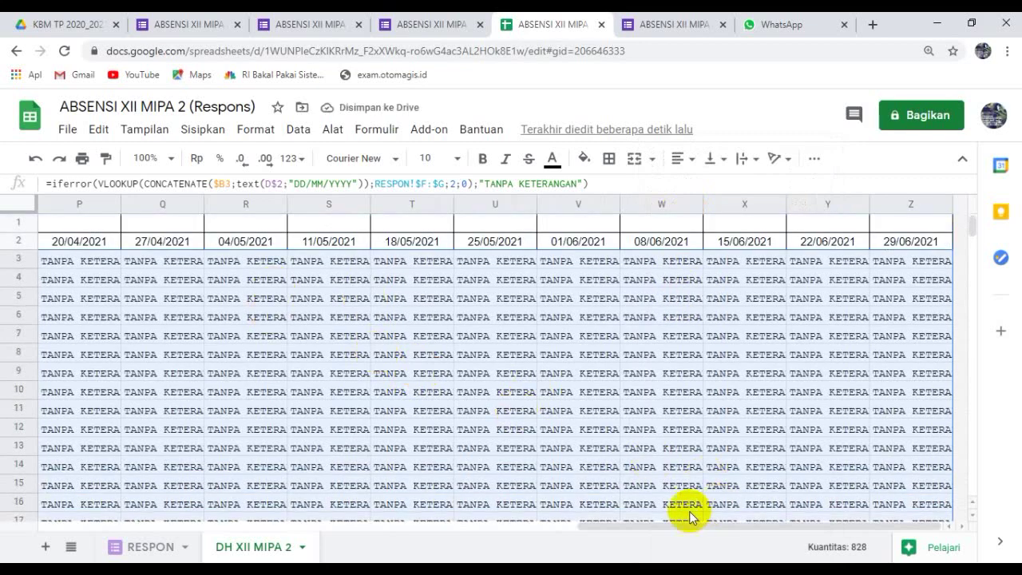
drag(654, 526, 141, 519)
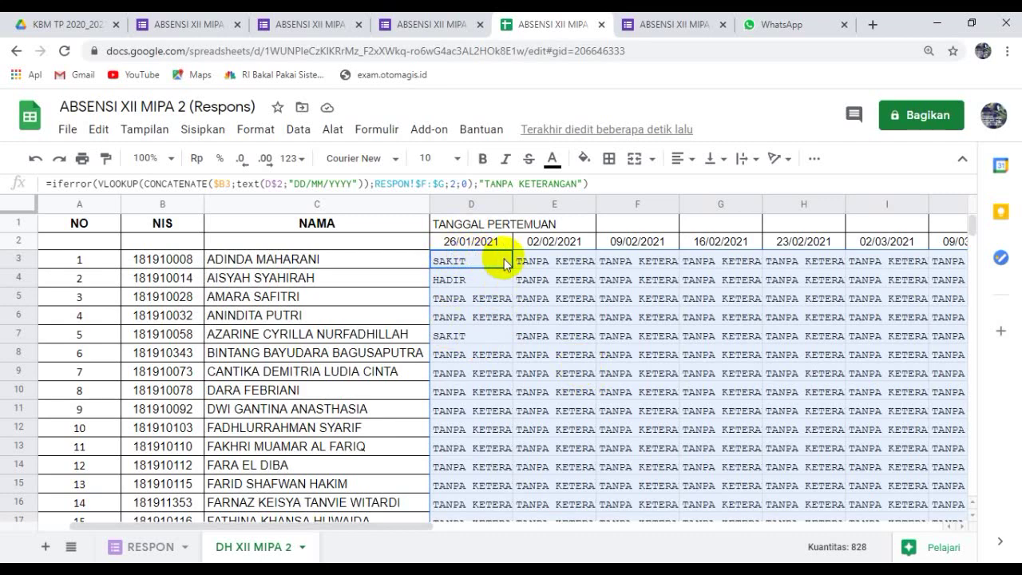
scroll(504, 264, down, 8)
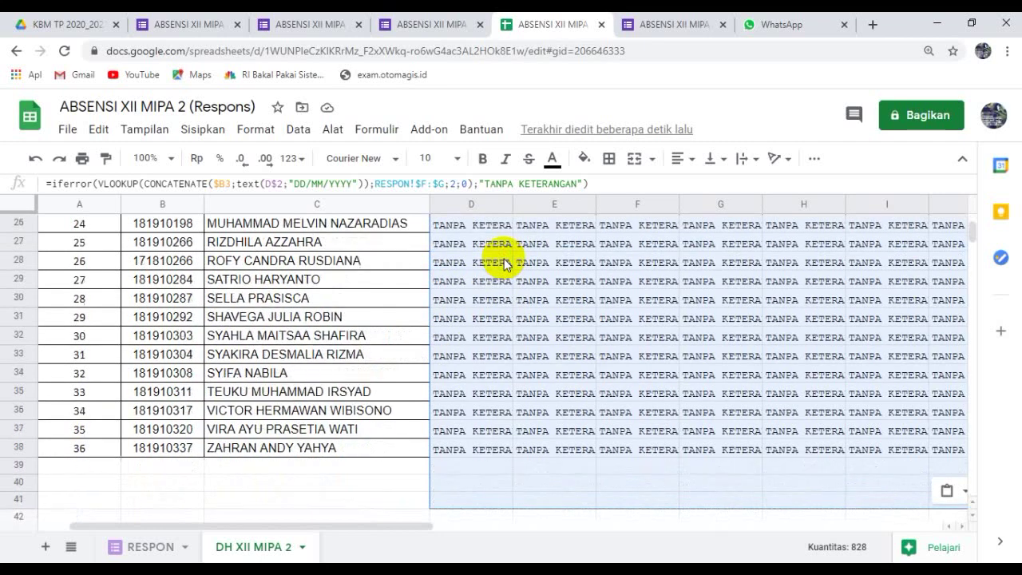
scroll(589, 269, up, 8)
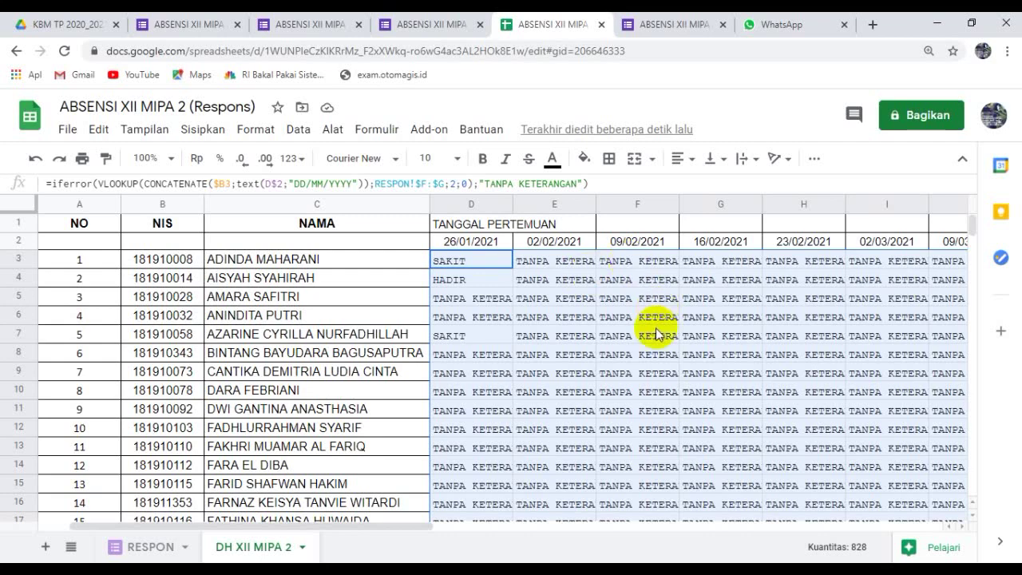
click(609, 158)
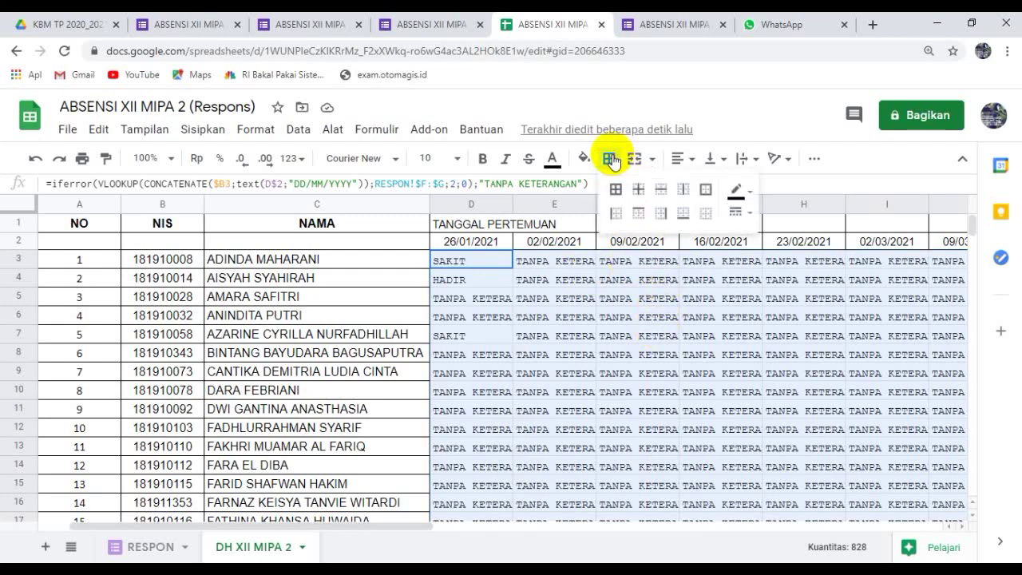
click(616, 190)
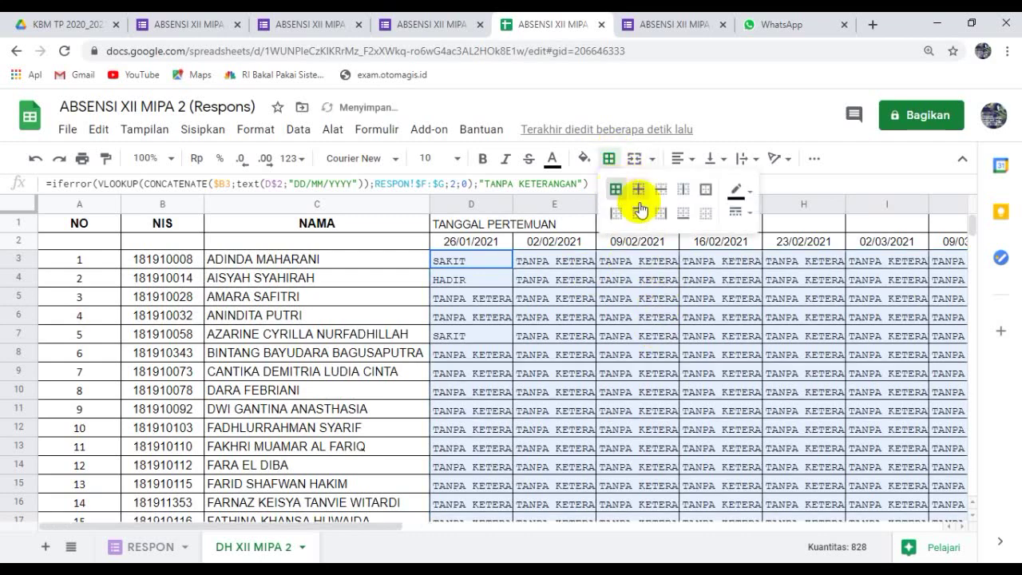
Try centre alignment on the attendance range D3:Z38, and set it back to left alignment.
click(693, 159)
click(701, 186)
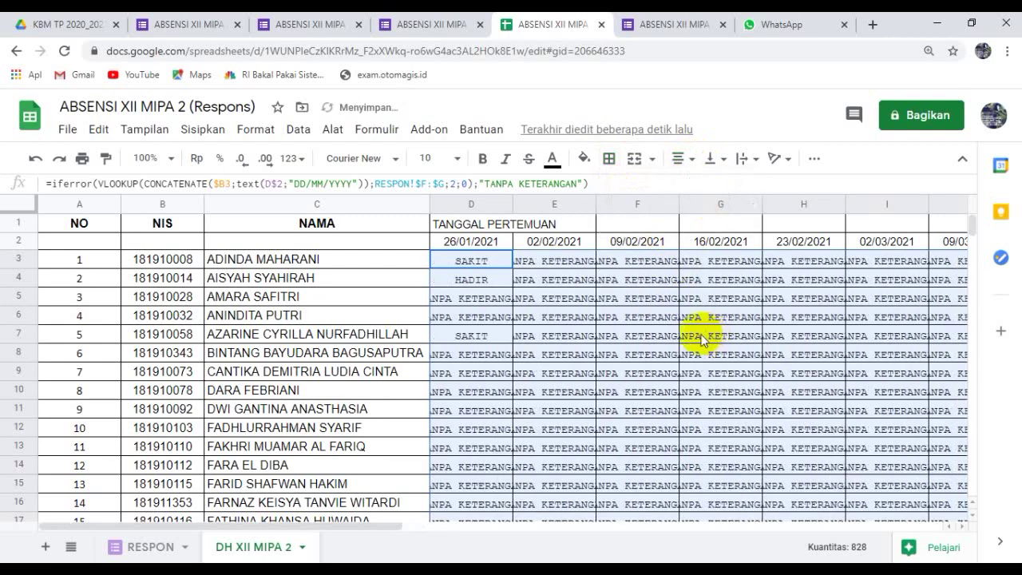
click(682, 158)
click(683, 186)
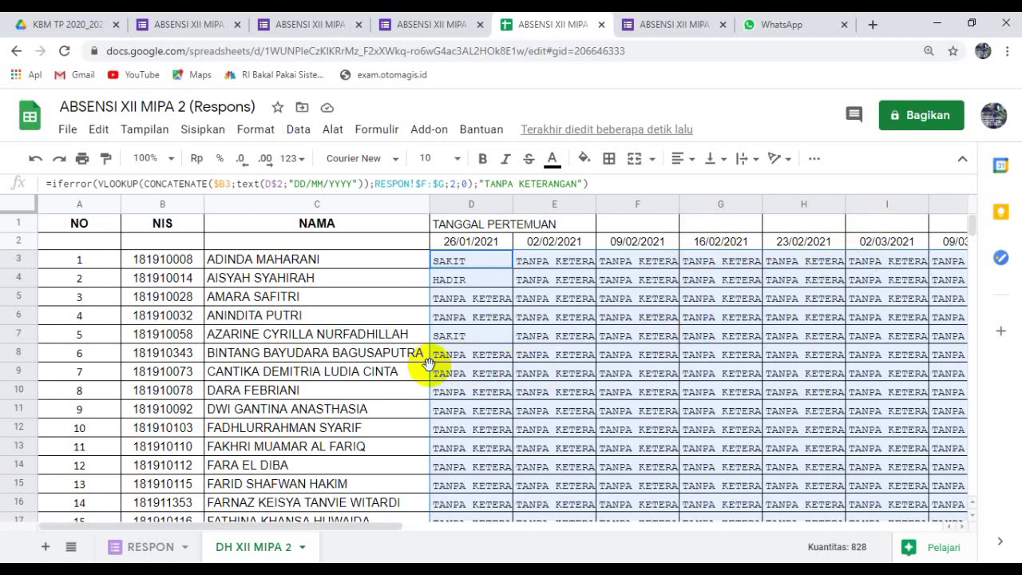
Examine the meeting date cells D2 and E2 and the end of the attendance list.
click(459, 243)
click(549, 244)
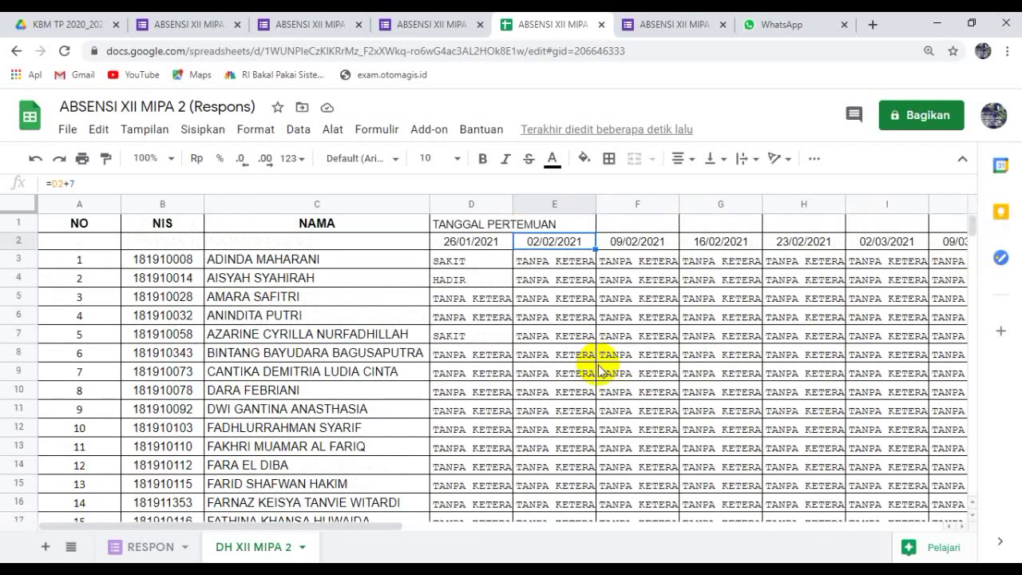
scroll(598, 365, down, 10)
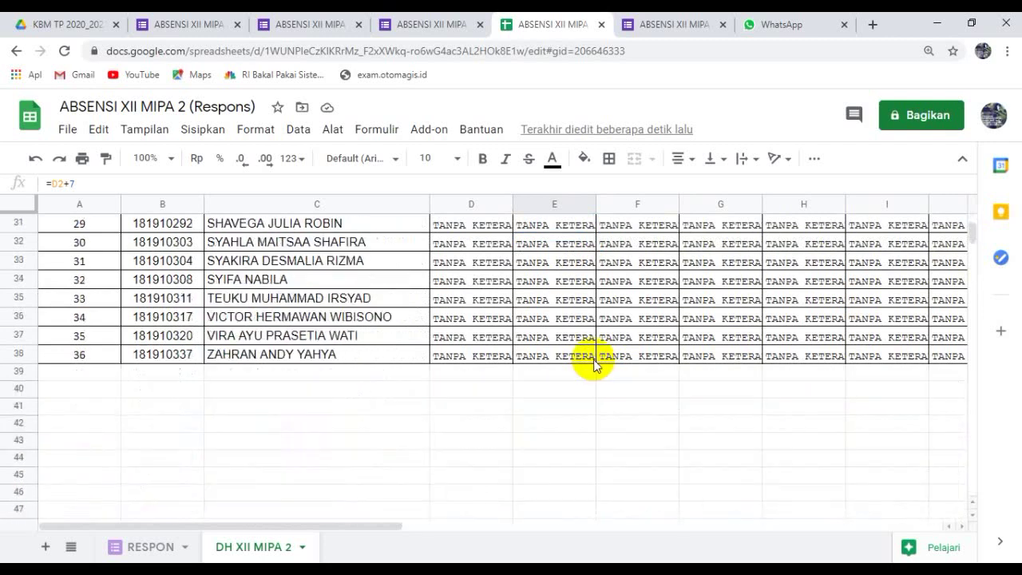